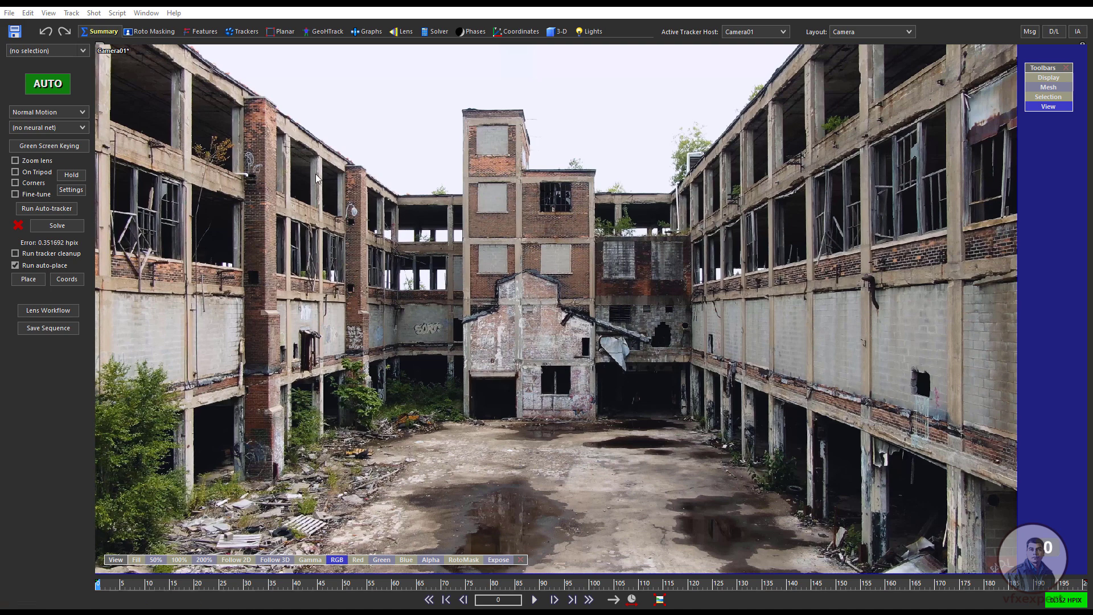
Step: Create a new scene from the buildingdown_shot.00001 image sequence, keeping the shot settings at 24 fps
{"action": "left_click", "coordinate": [9, 14]}
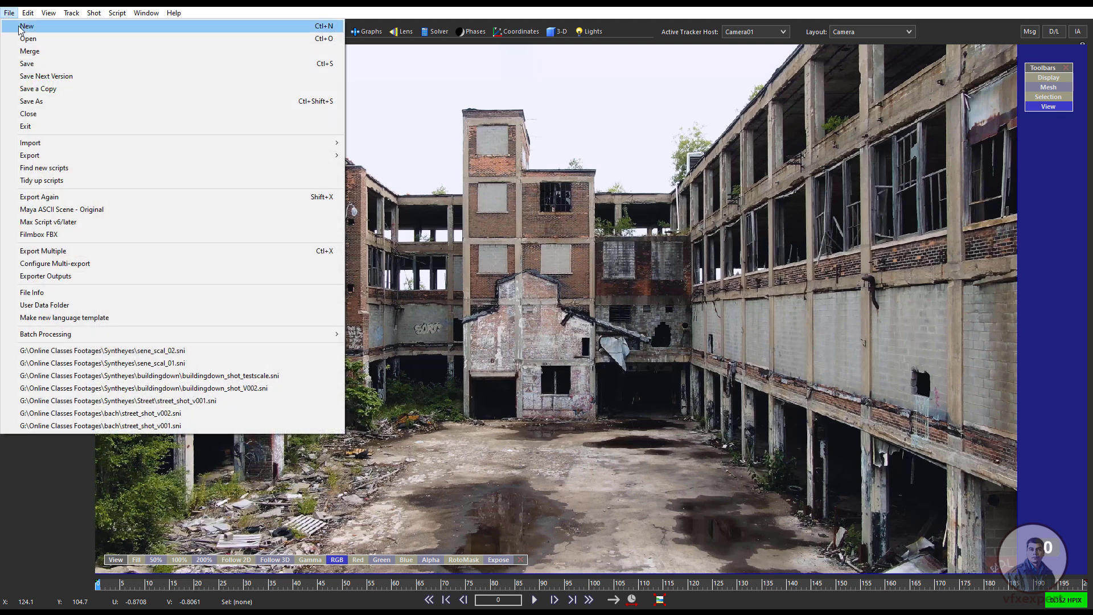
{"action": "left_click", "coordinate": [20, 28]}
{"action": "left_click", "coordinate": [562, 352]}
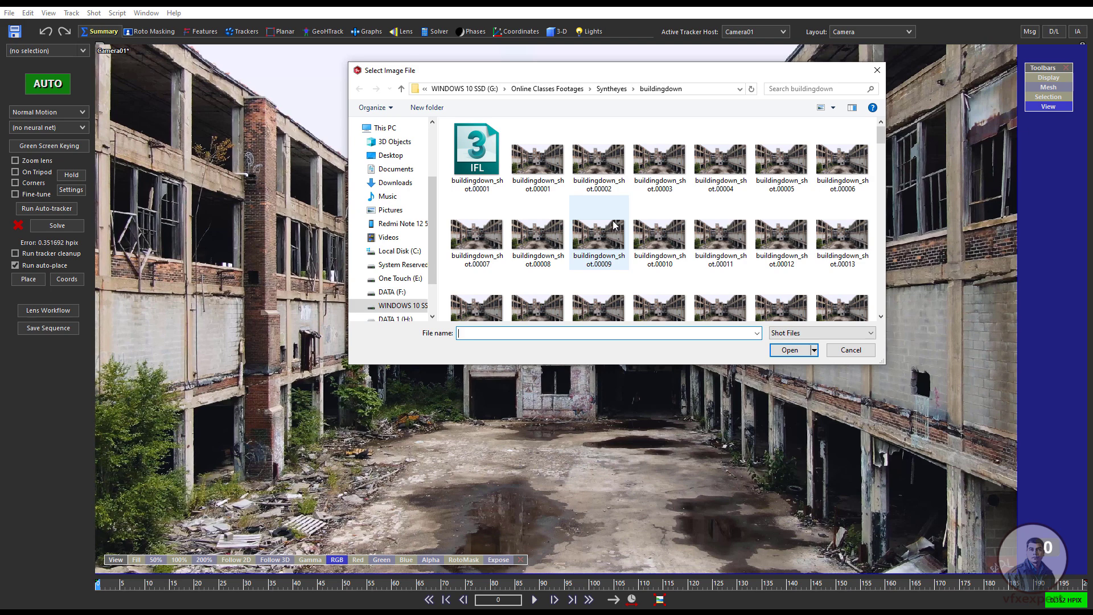
{"action": "left_click", "coordinate": [551, 172]}
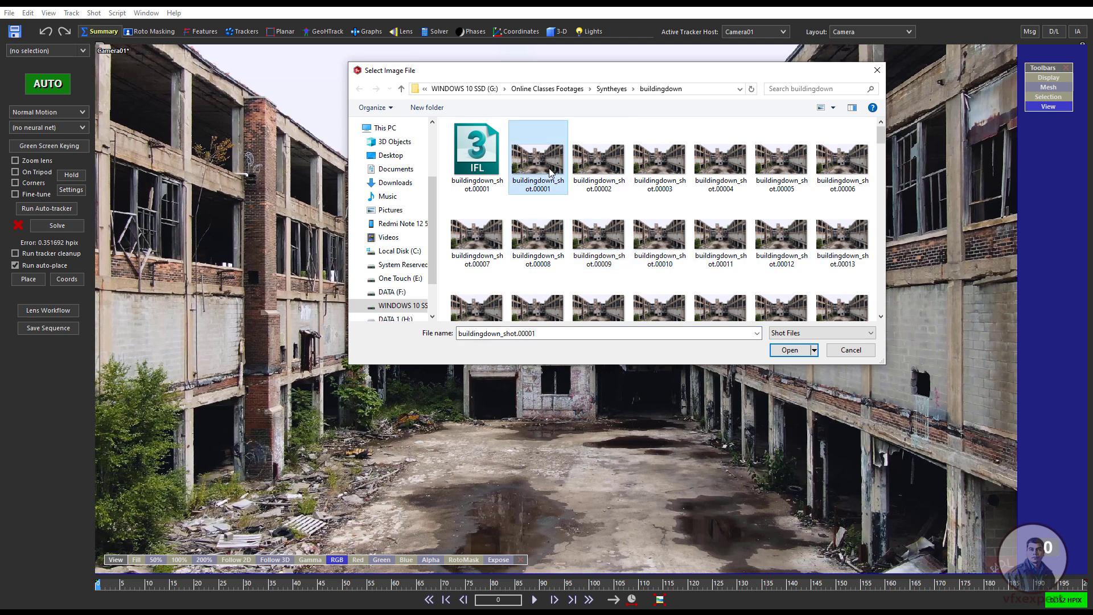
{"action": "left_click", "coordinate": [791, 351]}
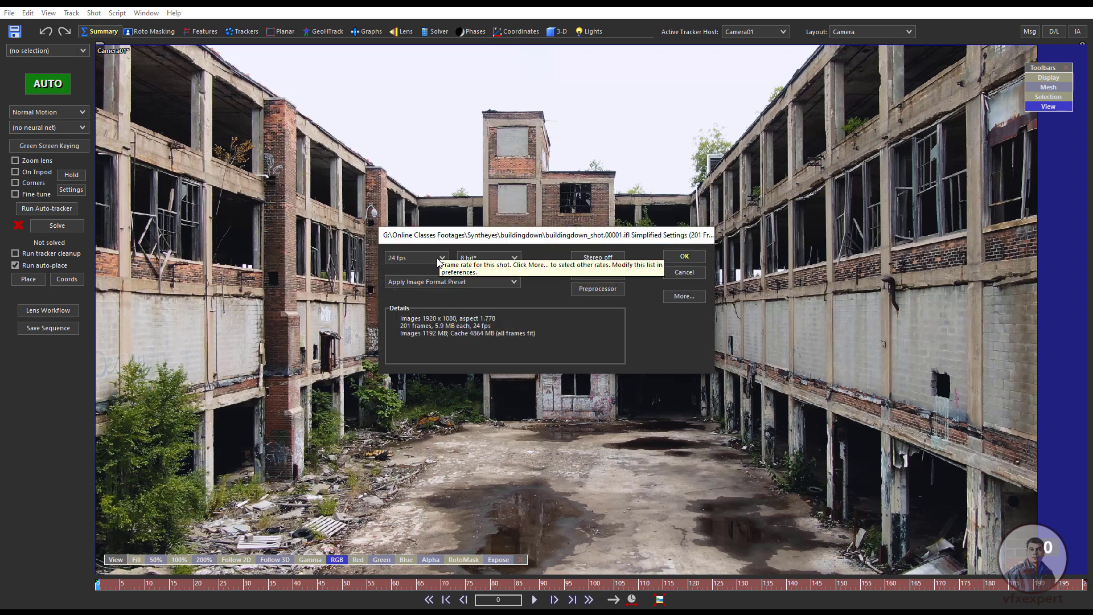
{"action": "left_click", "coordinate": [685, 256]}
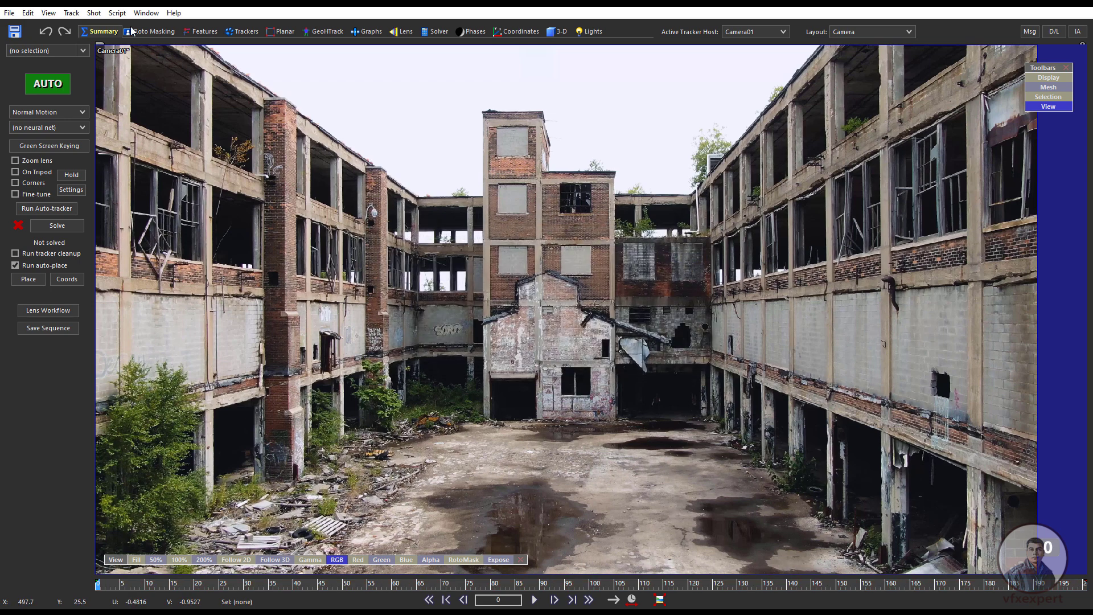
Step: Run the automatic track and solve on the shot, and delete the far-ish, high-error and unsolved trackers with Clean up trackers
{"action": "left_click", "coordinate": [59, 87]}
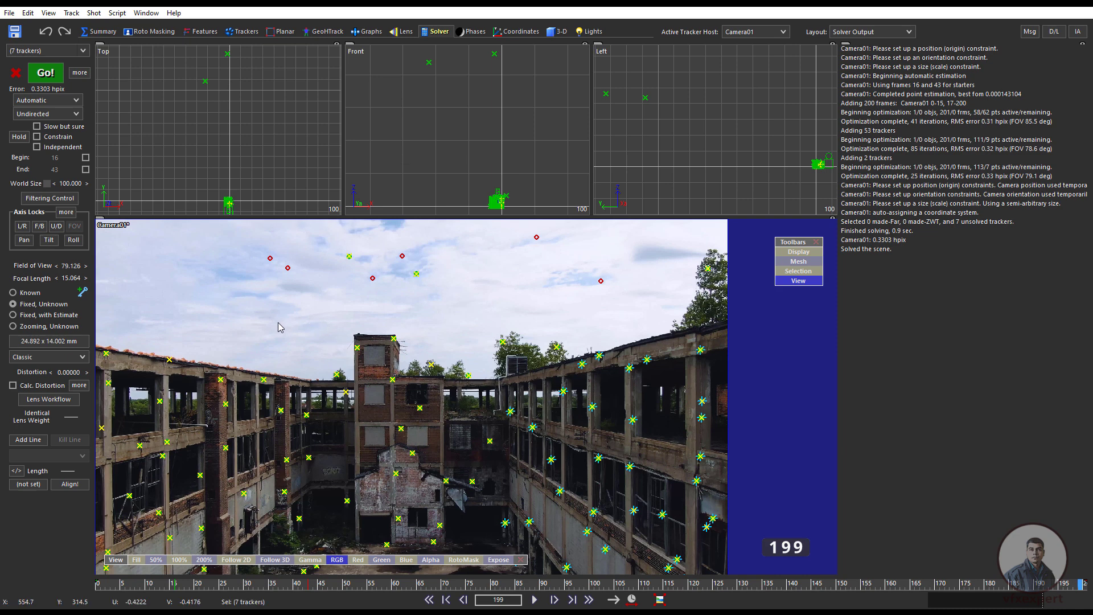
{"action": "left_click", "coordinate": [73, 13]}
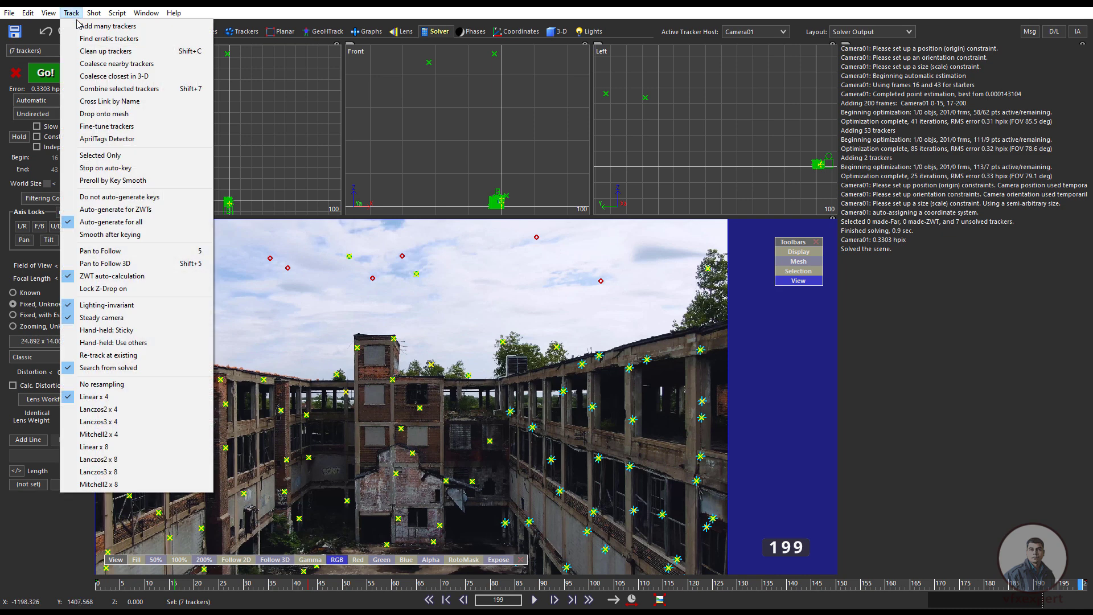
{"action": "left_click", "coordinate": [105, 51]}
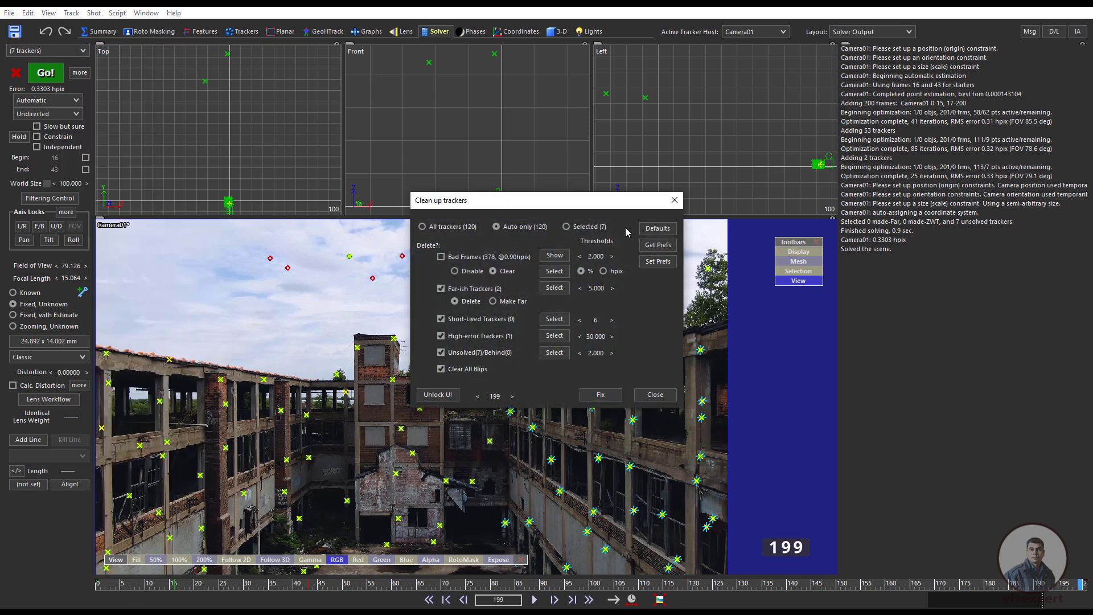
{"action": "left_click", "coordinate": [602, 396]}
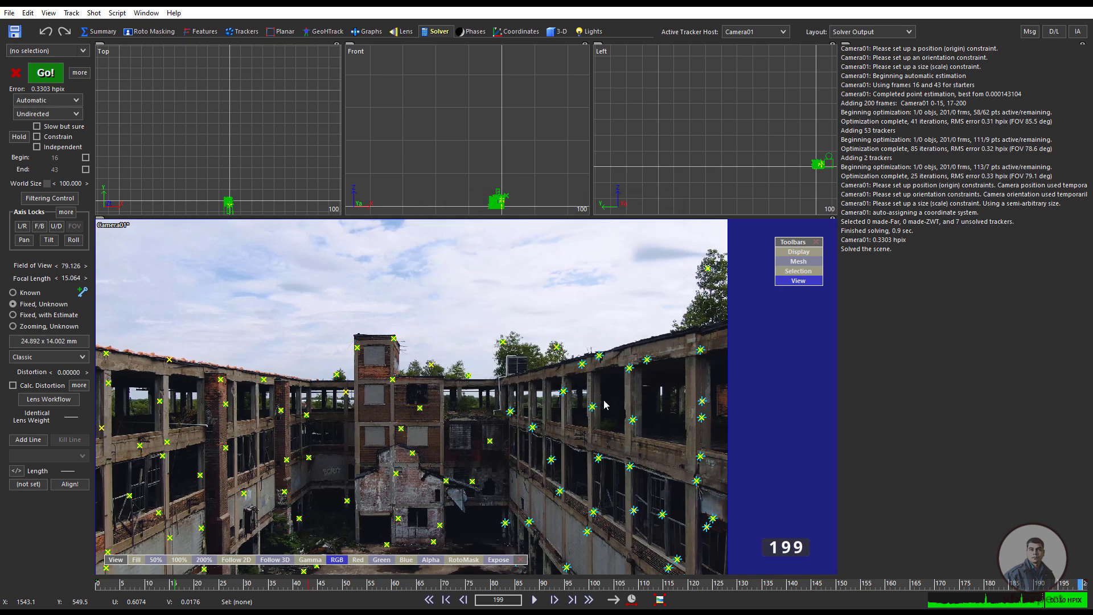
Step: Switch the solving mode to Refine and solve the camera again
{"action": "left_click", "coordinate": [76, 100]}
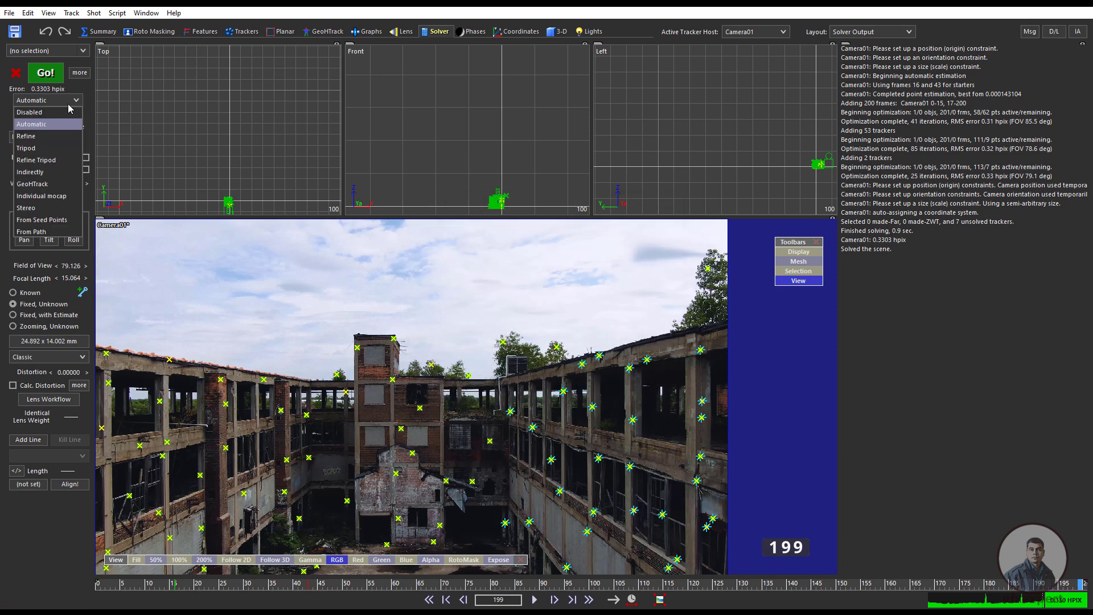
{"action": "left_click", "coordinate": [37, 138]}
{"action": "left_click", "coordinate": [49, 77]}
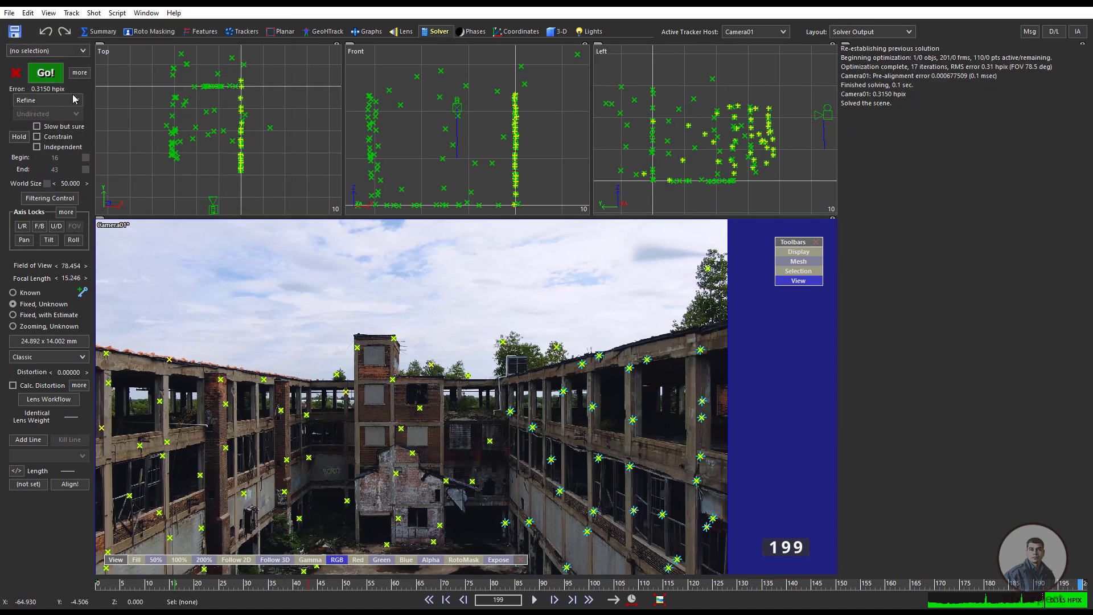
Step: Play the solved shot from the start to check how the trackers stick to the building
{"action": "scroll", "coordinate": [628, 346], "scroll_direction": "down", "scroll_amount": 4}
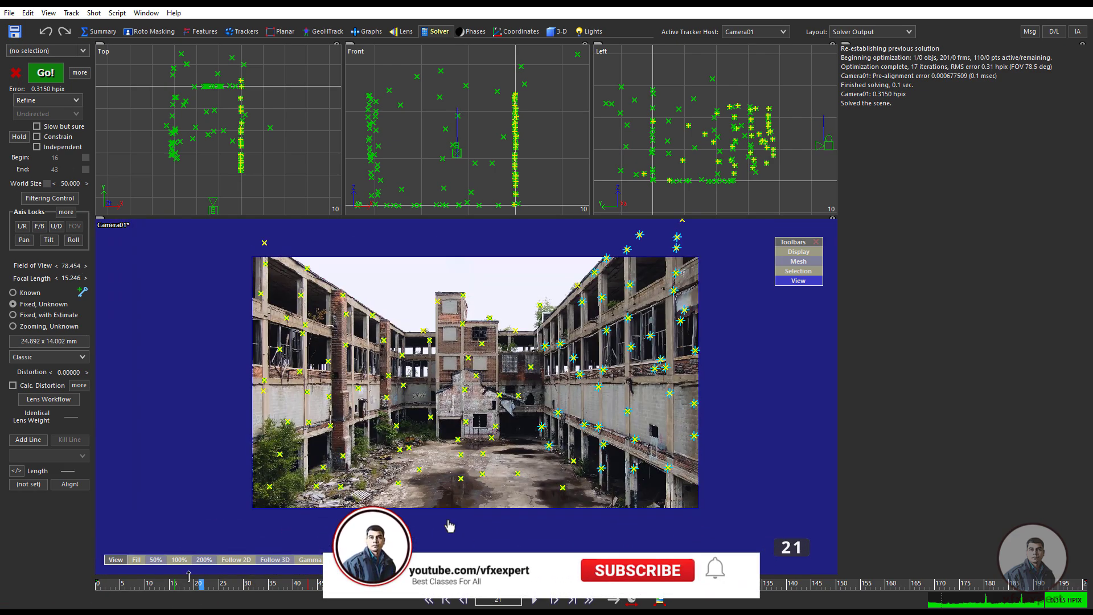
{"action": "scroll", "coordinate": [637, 535], "scroll_direction": "up", "scroll_amount": 4}
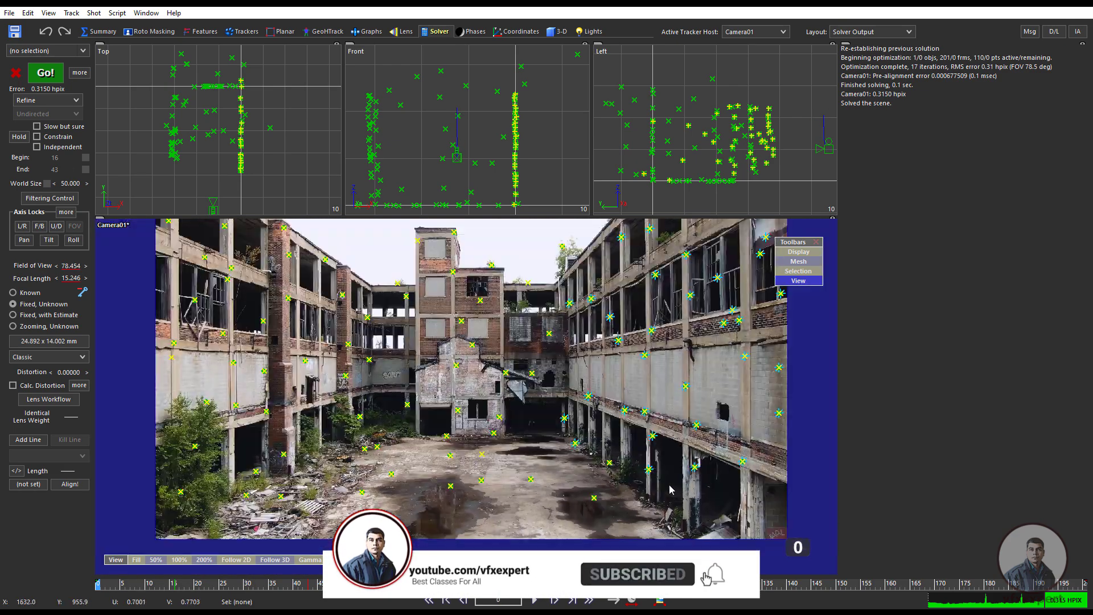
{"action": "left_click", "coordinate": [536, 600]}
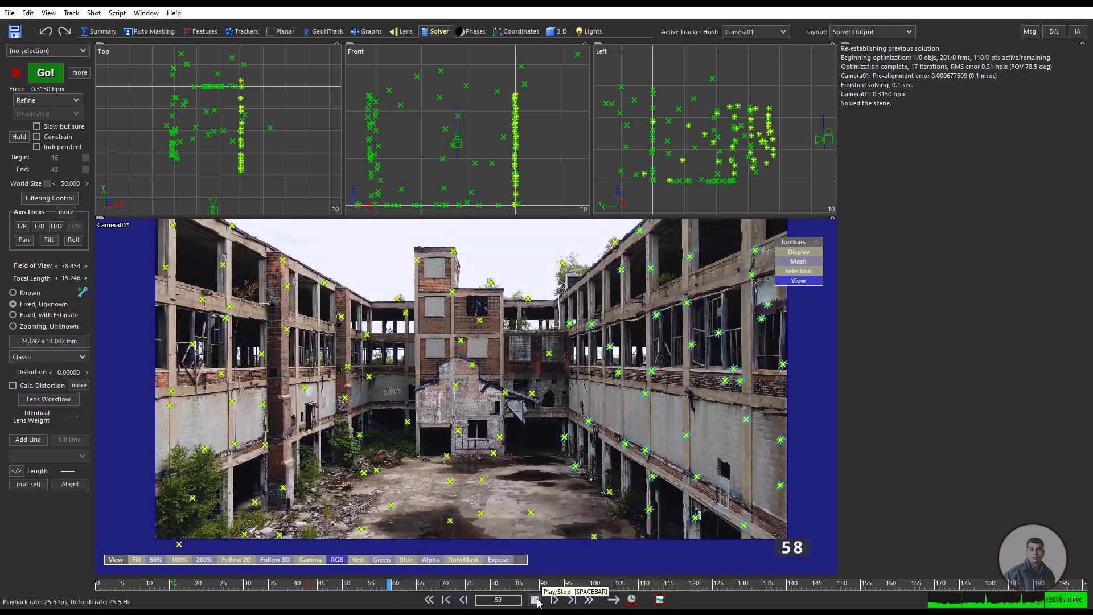
{"action": "left_click", "coordinate": [534, 600]}
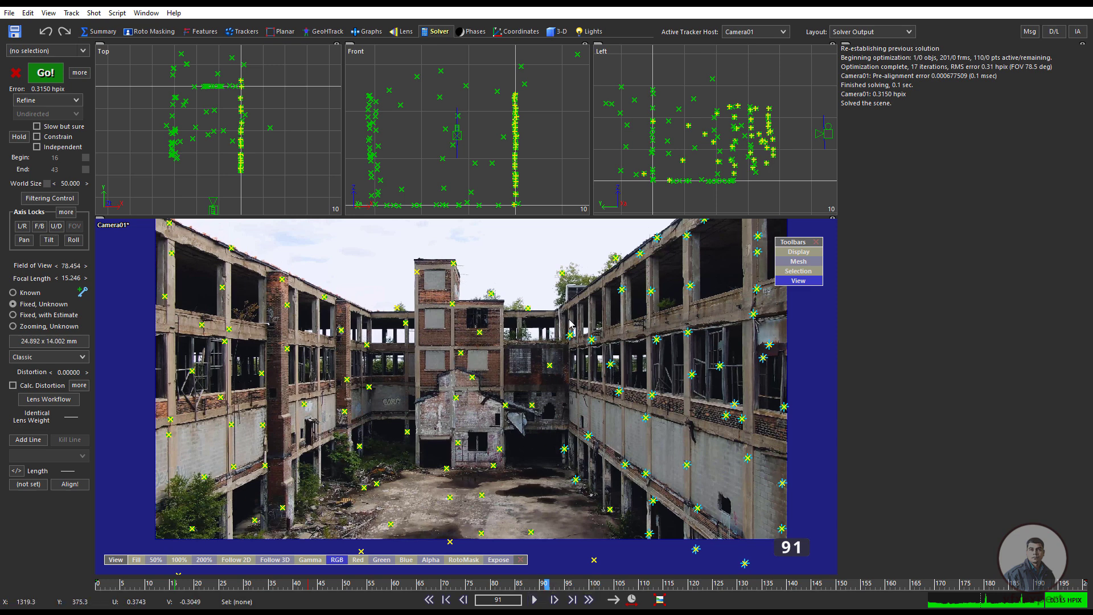
Step: Examine the camera and tracker point cloud in the 3-D quad views, scrubbing back to frame 5
{"action": "left_click", "coordinate": [561, 32]}
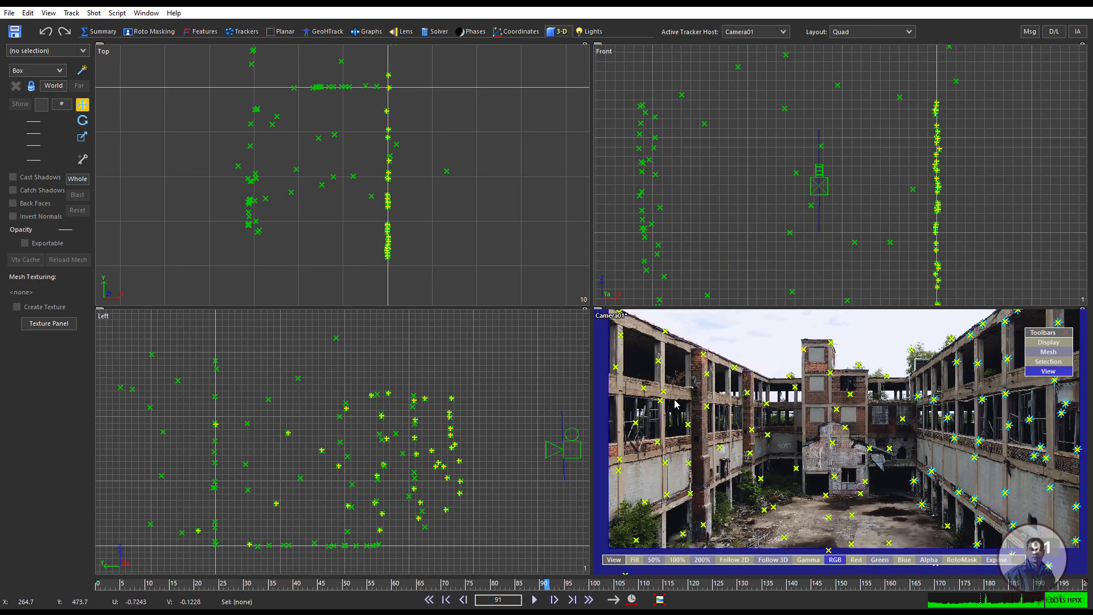
{"action": "scroll", "coordinate": [782, 220], "scroll_direction": "down", "scroll_amount": 3}
{"action": "middle_click_drag", "start_coordinate": [786, 228], "coordinate": [828, 210]}
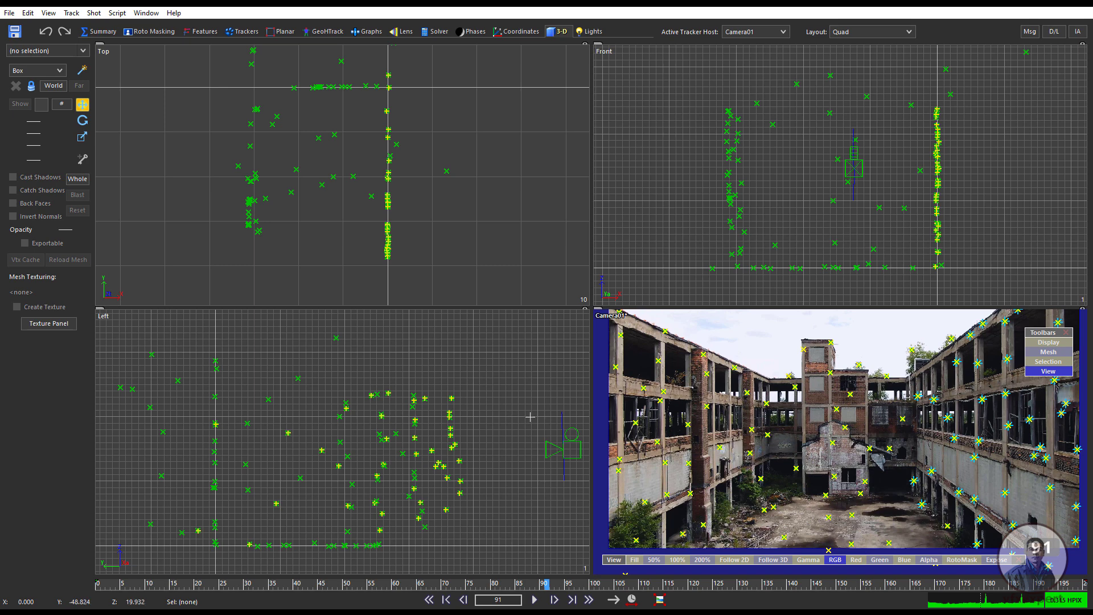
{"action": "scroll", "coordinate": [475, 443], "scroll_direction": "down", "scroll_amount": 3}
{"action": "middle_click_drag", "start_coordinate": [476, 443], "coordinate": [459, 455]}
{"action": "scroll", "coordinate": [496, 205], "scroll_direction": "down", "scroll_amount": 2}
{"action": "middle_click_drag", "start_coordinate": [500, 210], "coordinate": [494, 192]}
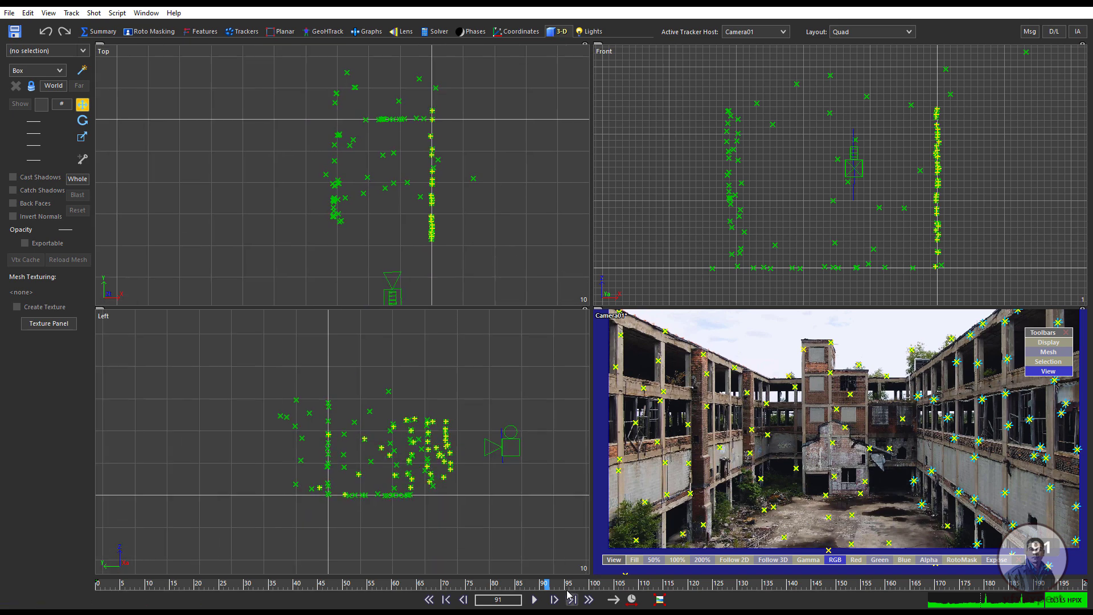
{"action": "left_click_drag", "start_coordinate": [567, 584], "coordinate": [123, 560]}
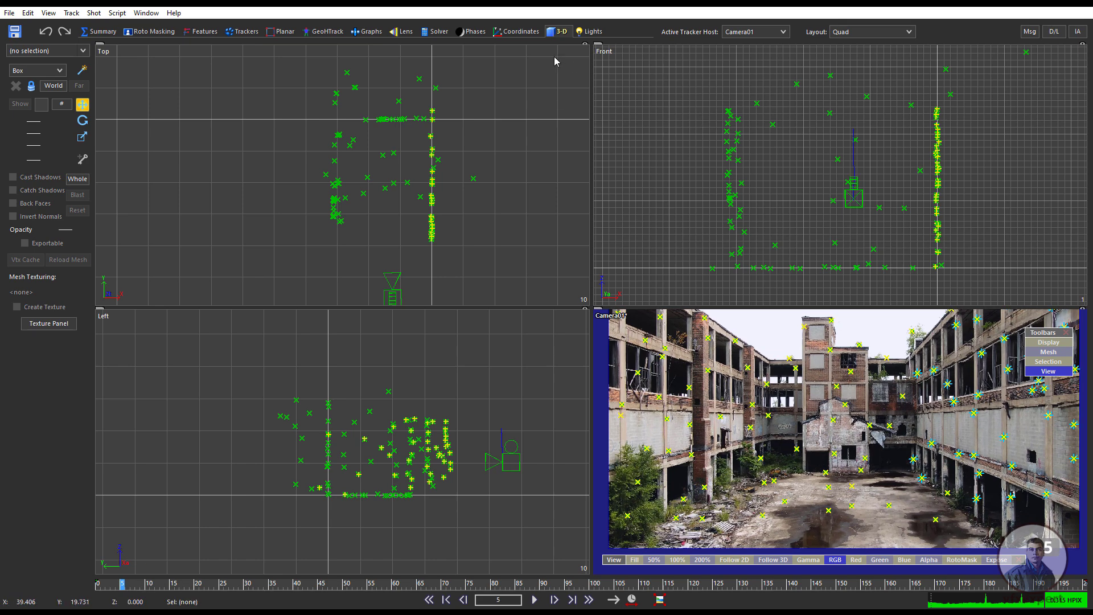
Step: Remove the automatic coordinate locks by selecting all trackers and setting their coordinates to Unconstrained
{"action": "left_click", "coordinate": [520, 32]}
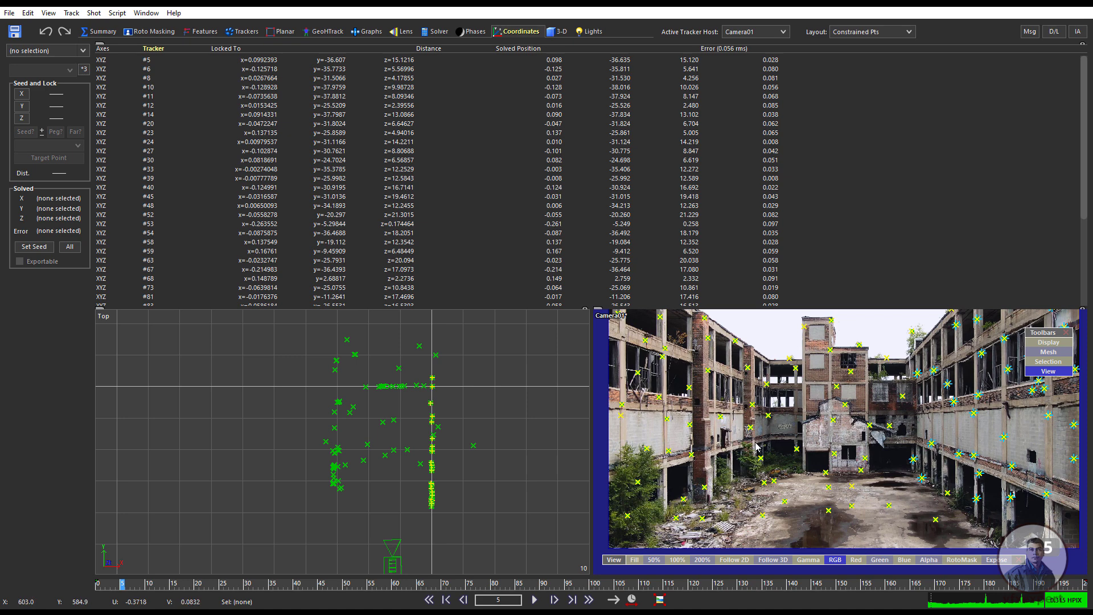
{"action": "mouse_move", "coordinate": [1001, 437]}
{"action": "mouse_move", "coordinate": [957, 353]}
{"action": "left_mouse_down"}
{"action": "mouse_move", "coordinate": [911, 370]}
{"action": "mouse_move", "coordinate": [907, 450]}
{"action": "mouse_move", "coordinate": [1010, 501]}
{"action": "mouse_move", "coordinate": [1059, 479]}
{"action": "mouse_move", "coordinate": [1076, 410]}
{"action": "mouse_move", "coordinate": [1048, 369]}
{"action": "mouse_move", "coordinate": [991, 342]}
{"action": "mouse_move", "coordinate": [962, 348]}
{"action": "left_mouse_up"}
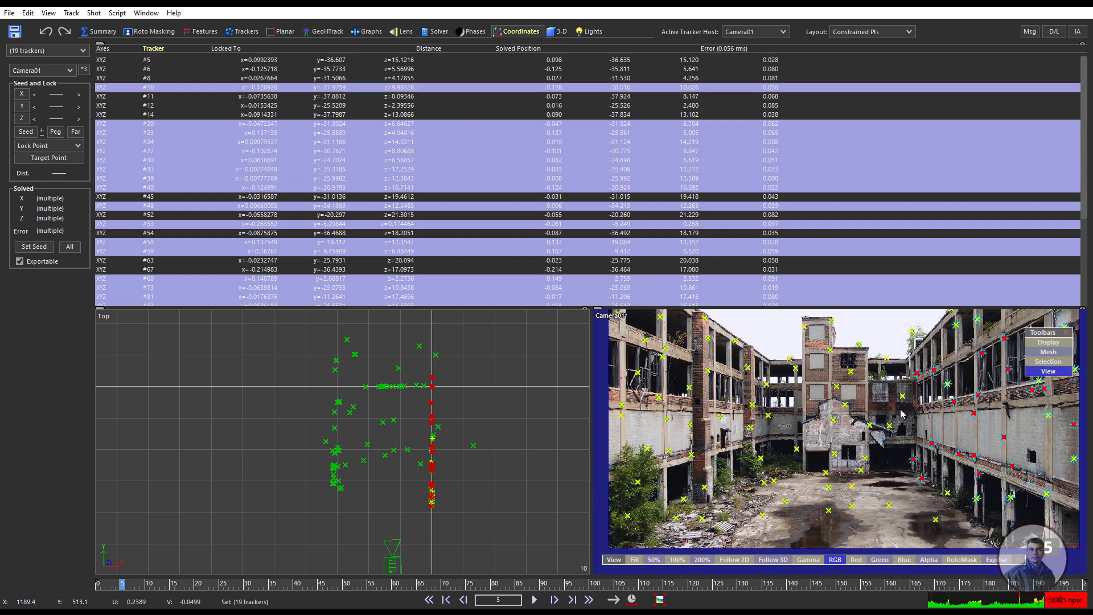
{"action": "left_click", "coordinate": [885, 416]}
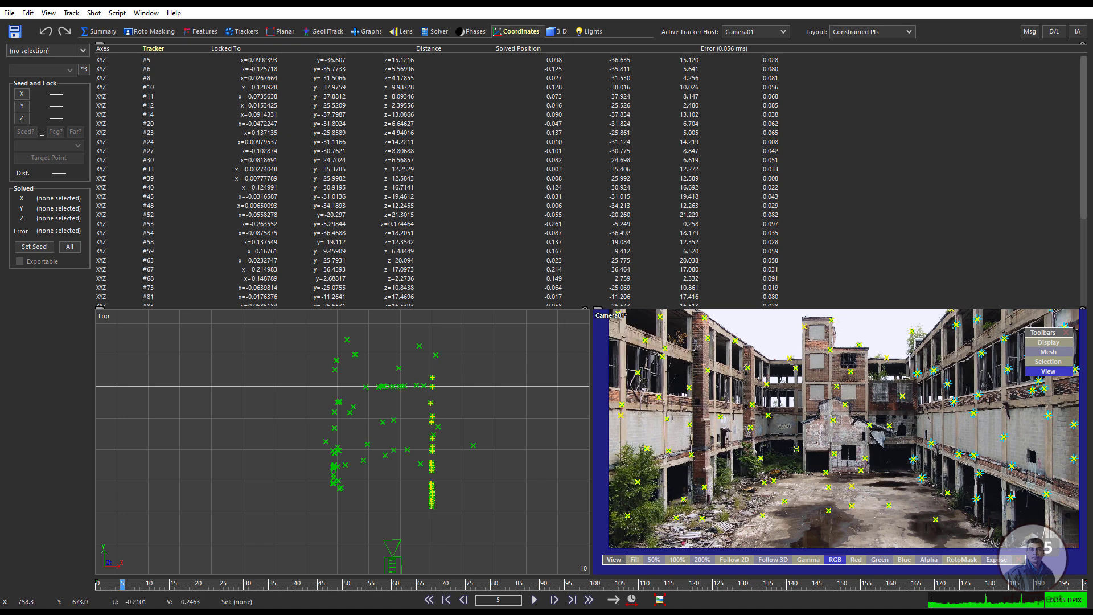
{"action": "mouse_move", "coordinate": [795, 449]}
{"action": "key", "text": "ctrl+a"}
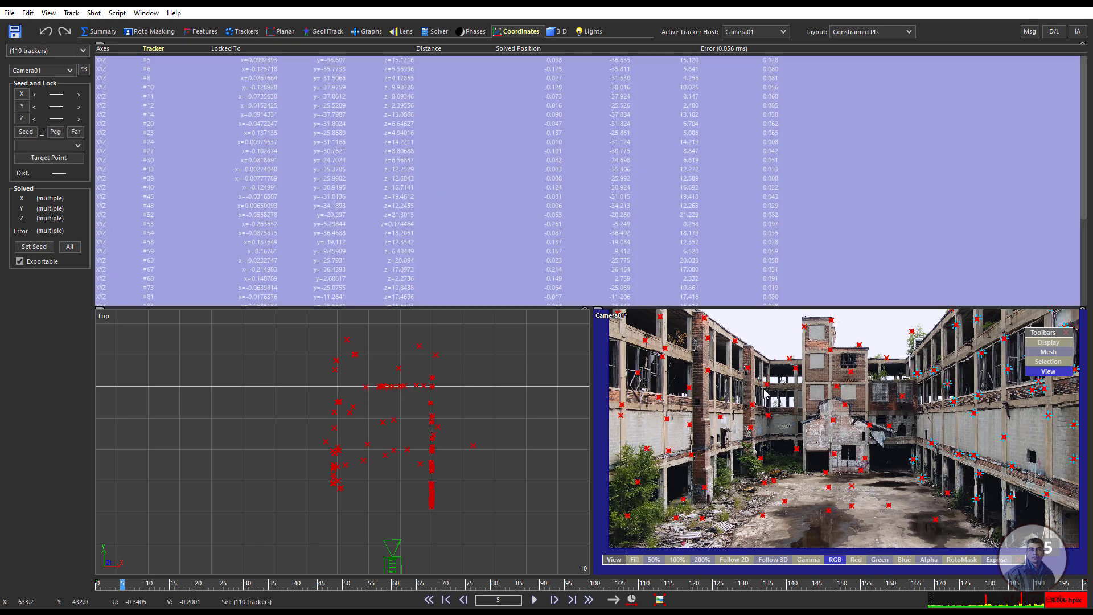
{"action": "right_click", "coordinate": [767, 384]}
{"action": "mouse_move", "coordinate": [792, 406]}
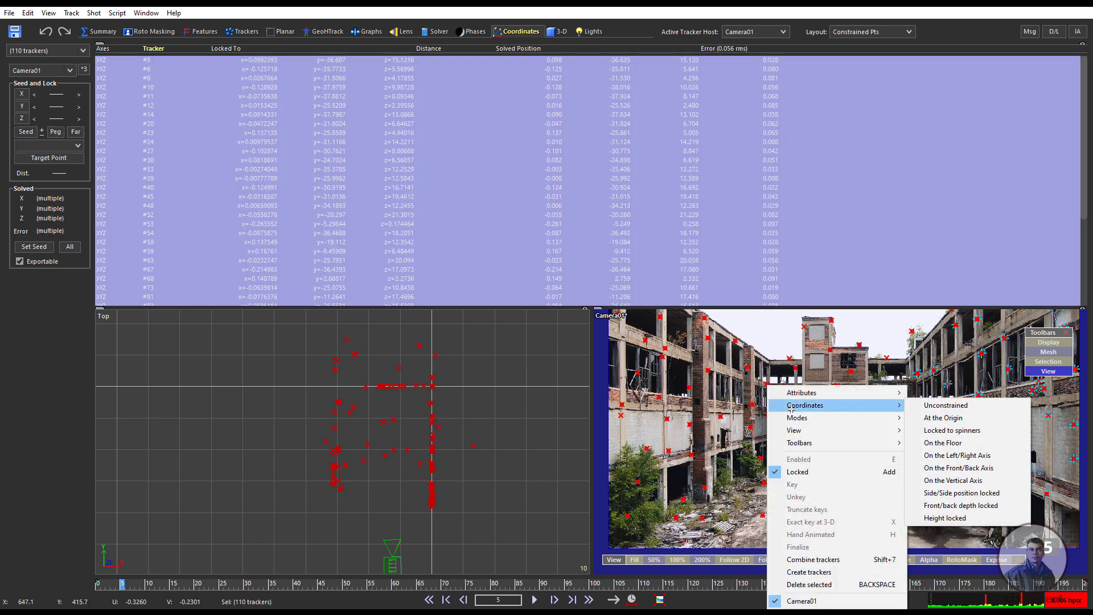
{"action": "left_click", "coordinate": [963, 406]}
{"action": "left_click", "coordinate": [480, 117]}
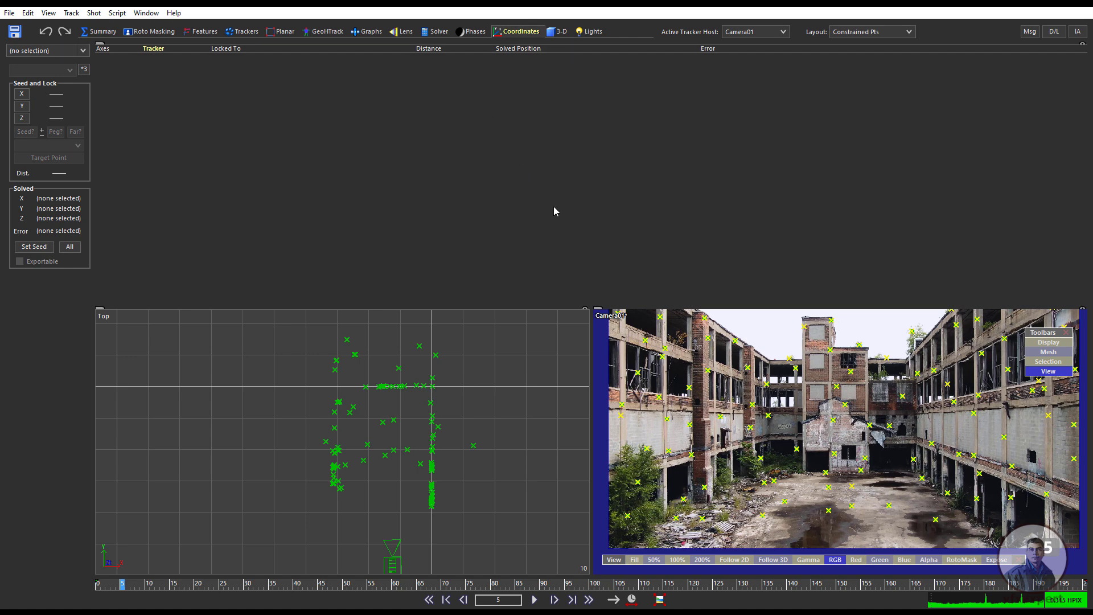
Step: Go to frame 12 and start the three-point coordinate setup in origin mode, with the courtyard floor trackers enlarged
{"action": "left_click", "coordinate": [558, 33]}
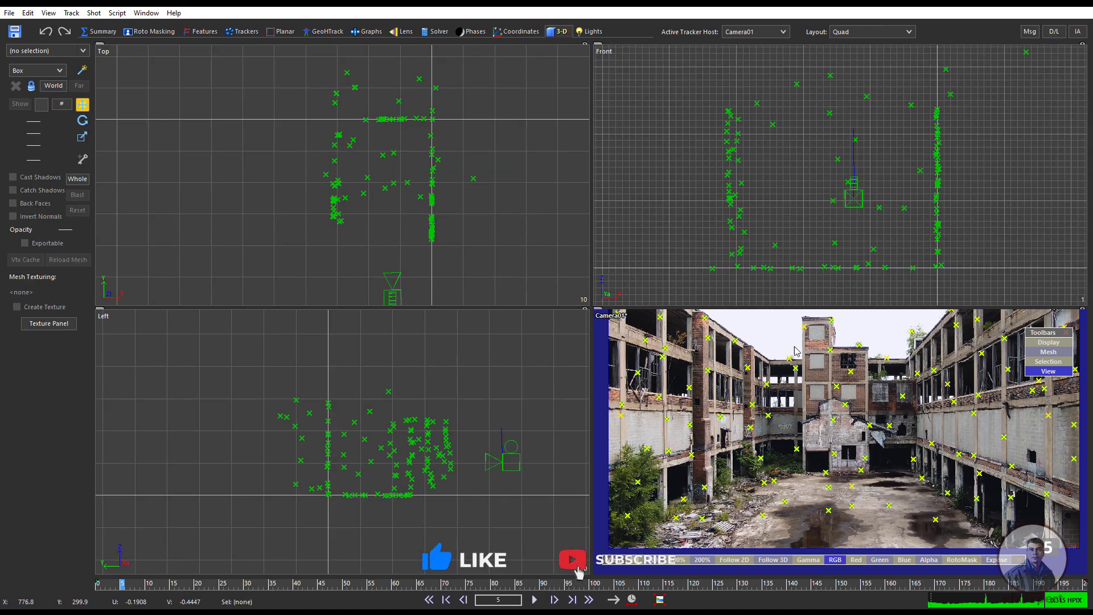
{"action": "scroll", "coordinate": [722, 248], "scroll_direction": "down", "scroll_amount": 2}
{"action": "scroll", "coordinate": [383, 207], "scroll_direction": "down", "scroll_amount": 2}
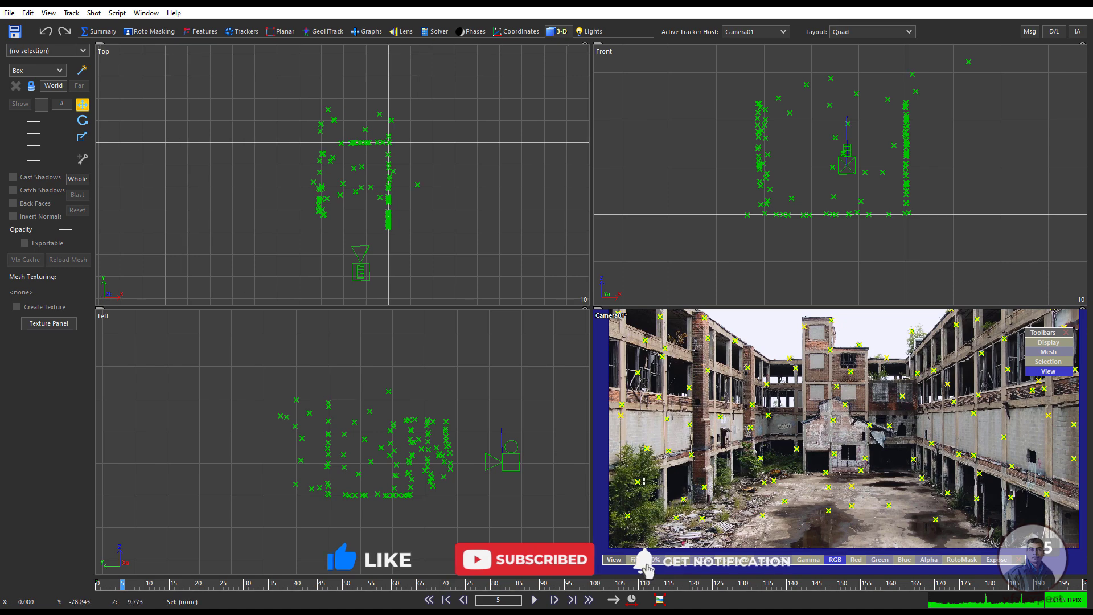
{"action": "scroll", "coordinate": [803, 501], "scroll_direction": "up", "scroll_amount": 2}
{"action": "scroll", "coordinate": [792, 484], "scroll_direction": "up", "scroll_amount": 2}
{"action": "left_click", "coordinate": [241, 584]}
{"action": "left_click_drag", "start_coordinate": [221, 582], "coordinate": [156, 584]}
{"action": "scroll", "coordinate": [806, 481], "scroll_direction": "up", "scroll_amount": 3}
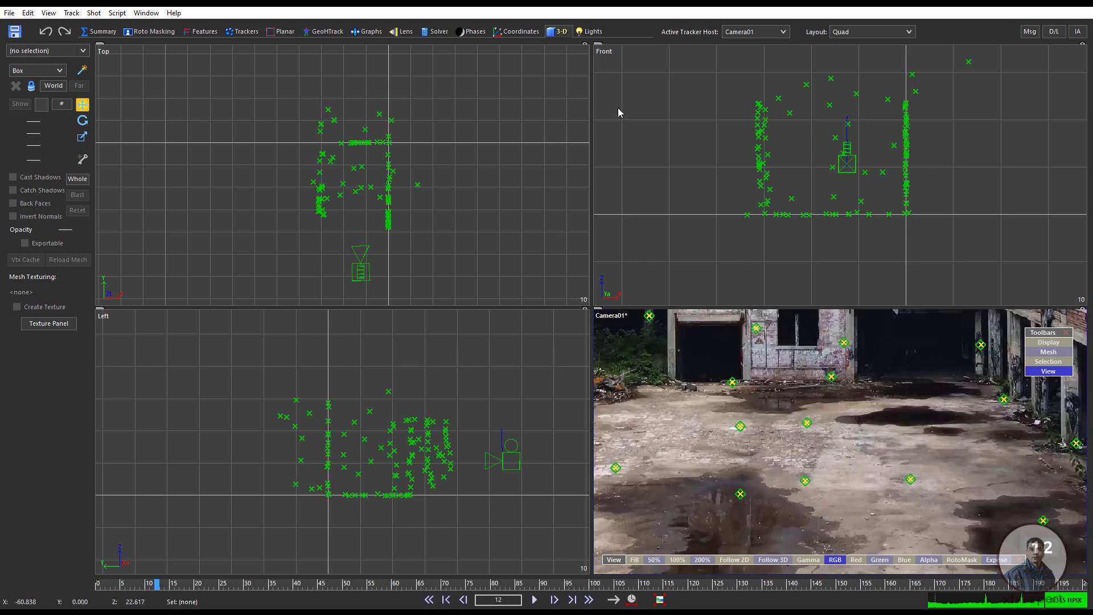
{"action": "left_click", "coordinate": [518, 31]}
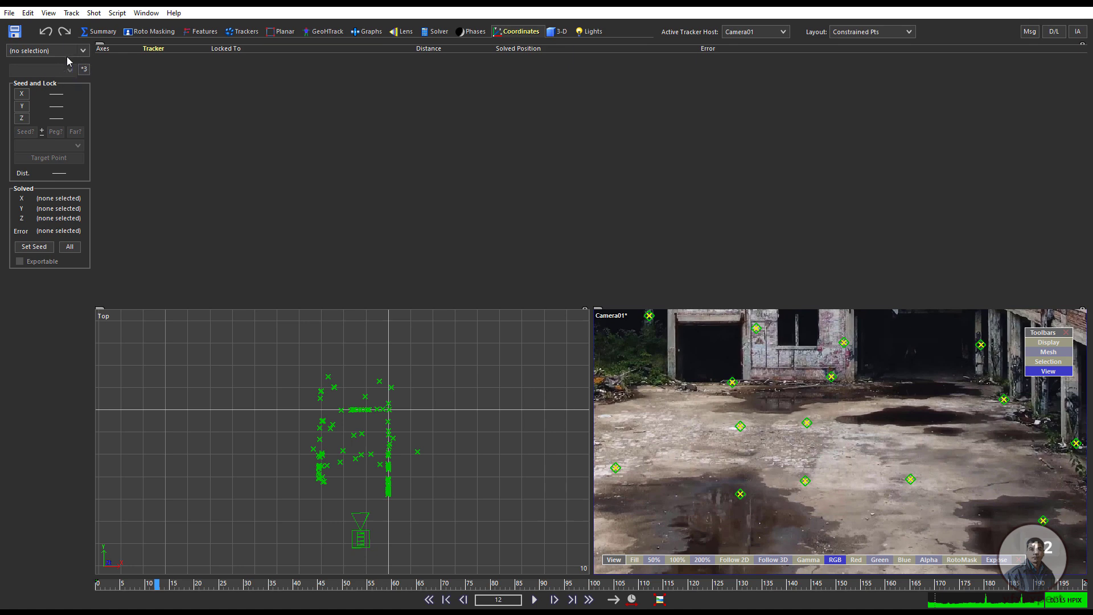
{"action": "left_click", "coordinate": [85, 70]}
{"action": "left_click", "coordinate": [85, 73]}
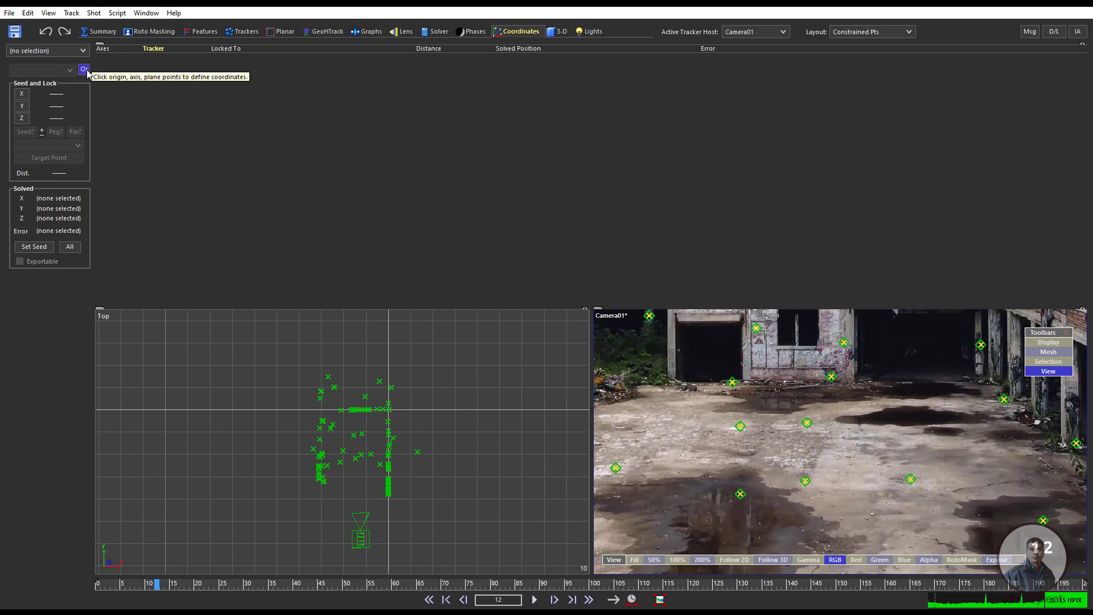
Step: Try Tracker13 on the courtyard floor as the origin, and restart the three-point coordinate setup to clear it
{"action": "mouse_move", "coordinate": [805, 482]}
{"action": "left_click", "coordinate": [805, 481]}
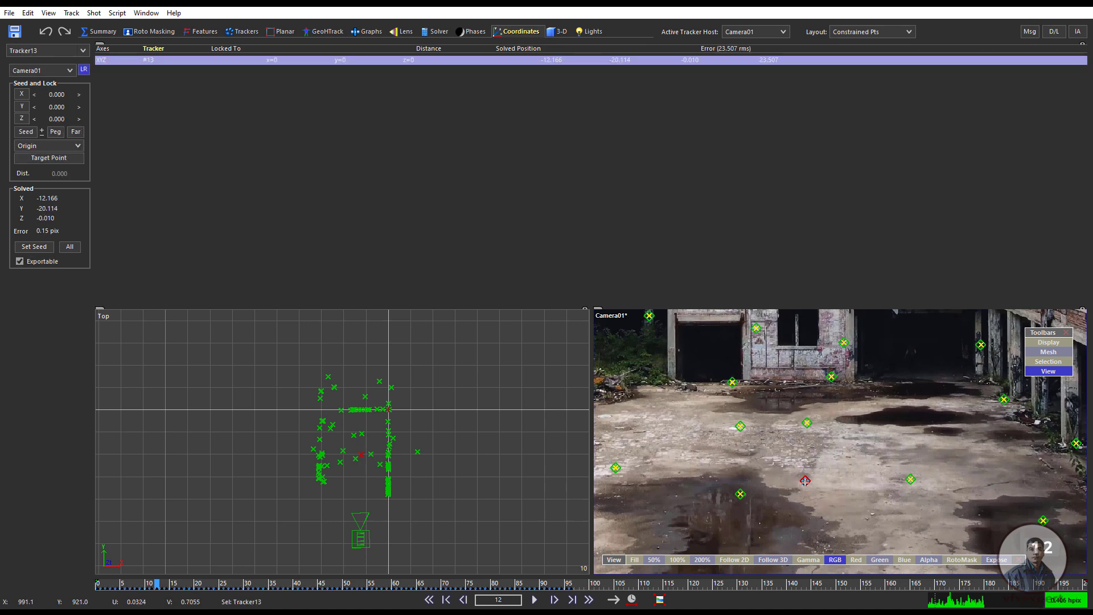
{"action": "left_click", "coordinate": [84, 73]}
{"action": "left_click", "coordinate": [84, 71]}
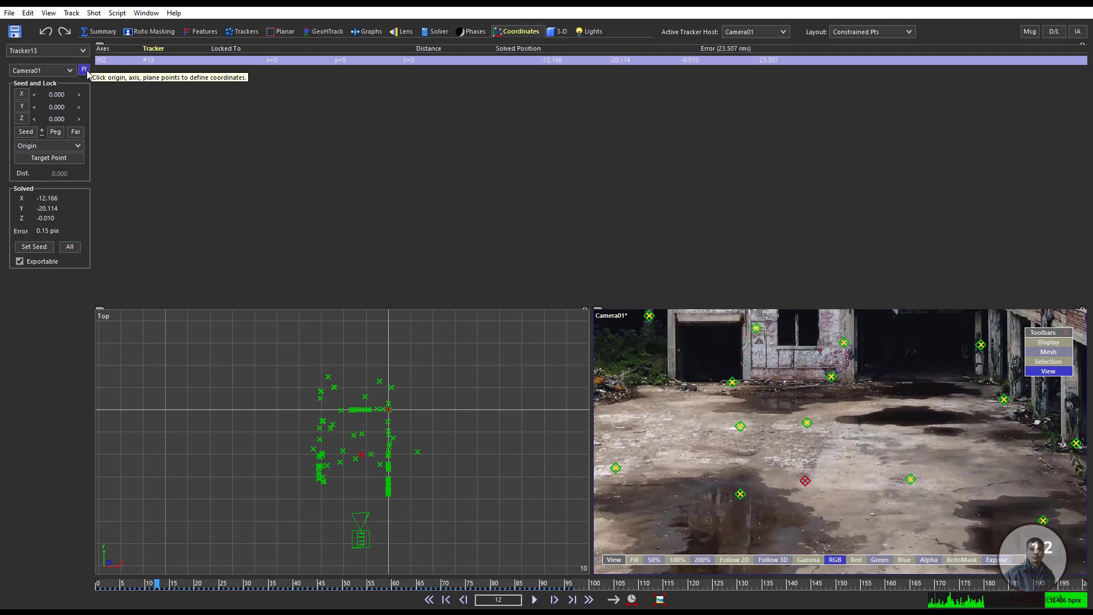
{"action": "left_click", "coordinate": [85, 70]}
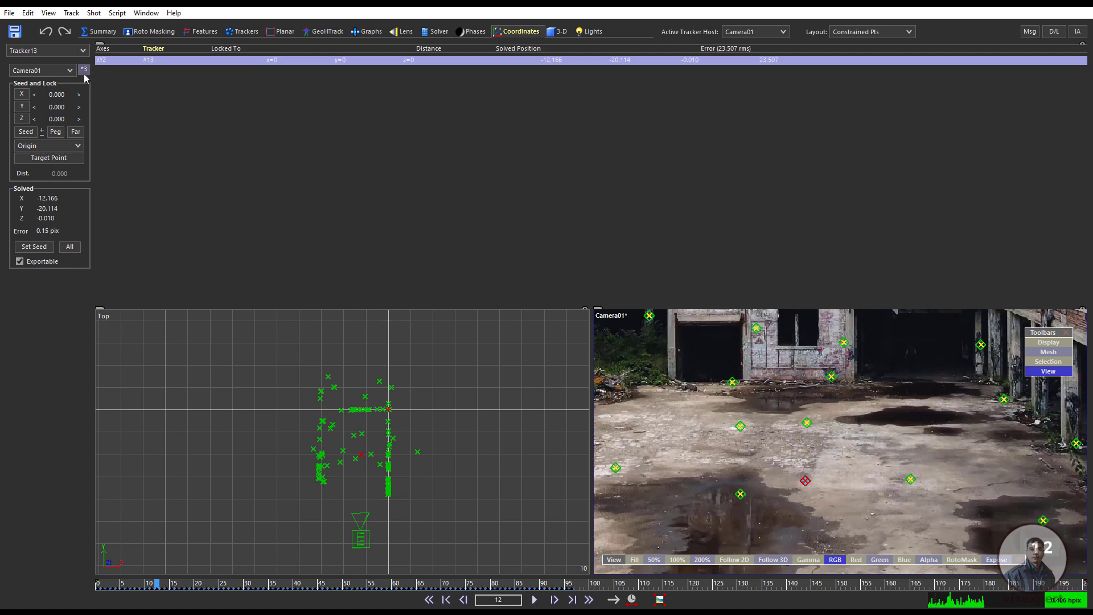
{"action": "left_click", "coordinate": [85, 71]}
{"action": "left_click", "coordinate": [521, 347]}
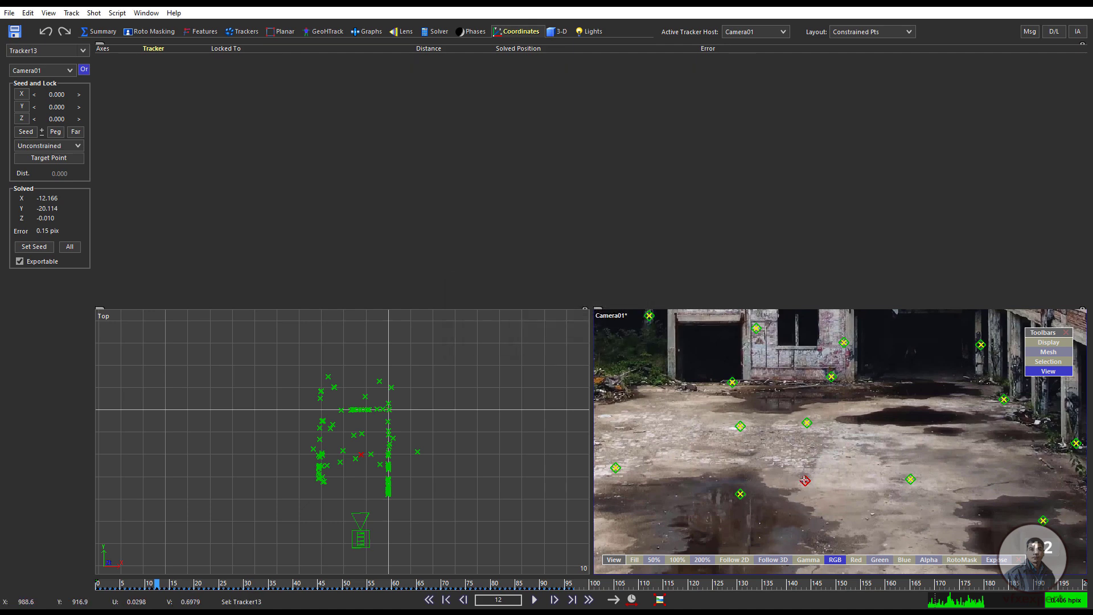
Step: Assign Tracker13 on the courtyard floor as the scene origin
{"action": "left_click", "coordinate": [804, 481]}
{"action": "mouse_move", "coordinate": [805, 481]}
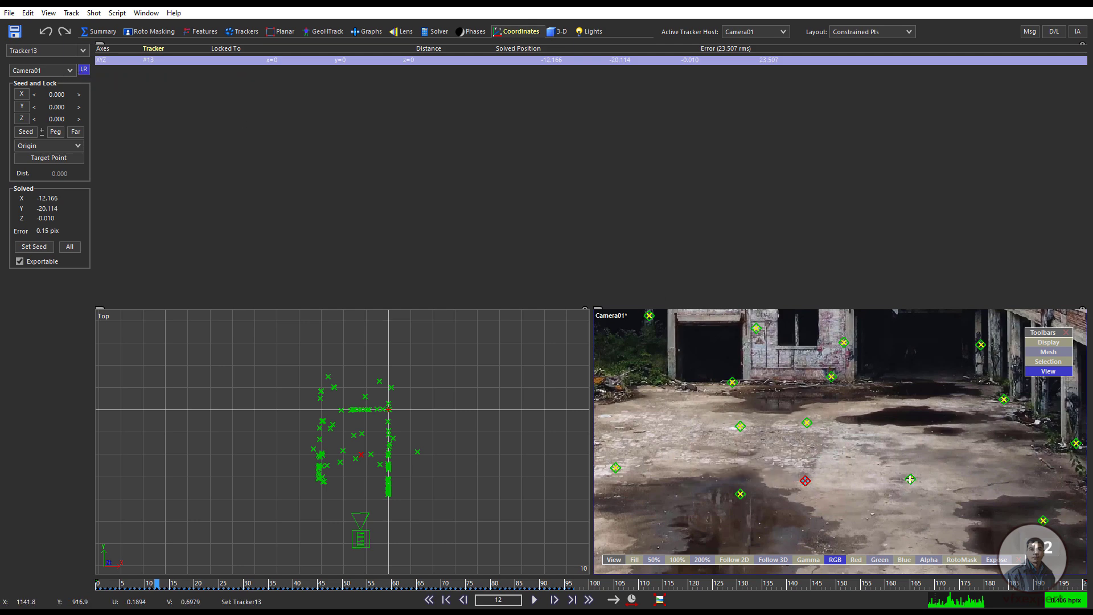
Step: Assign floor Tracker15 as the X-axis point at x=10 and Tracker90 to the XY plane, and apply the coordinate system
{"action": "left_click", "coordinate": [910, 479]}
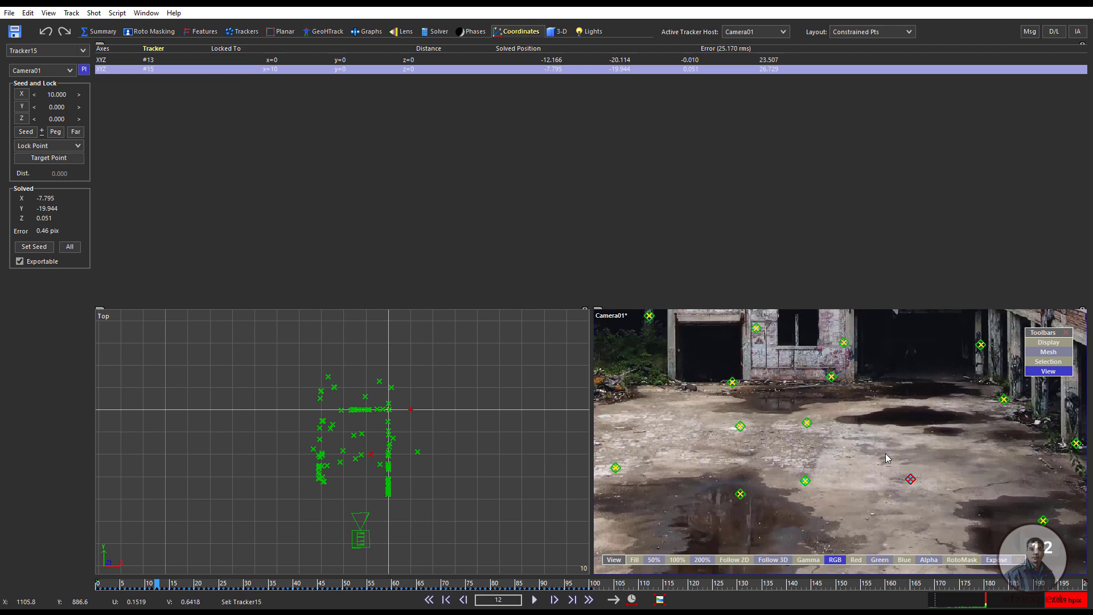
{"action": "mouse_move", "coordinate": [807, 424]}
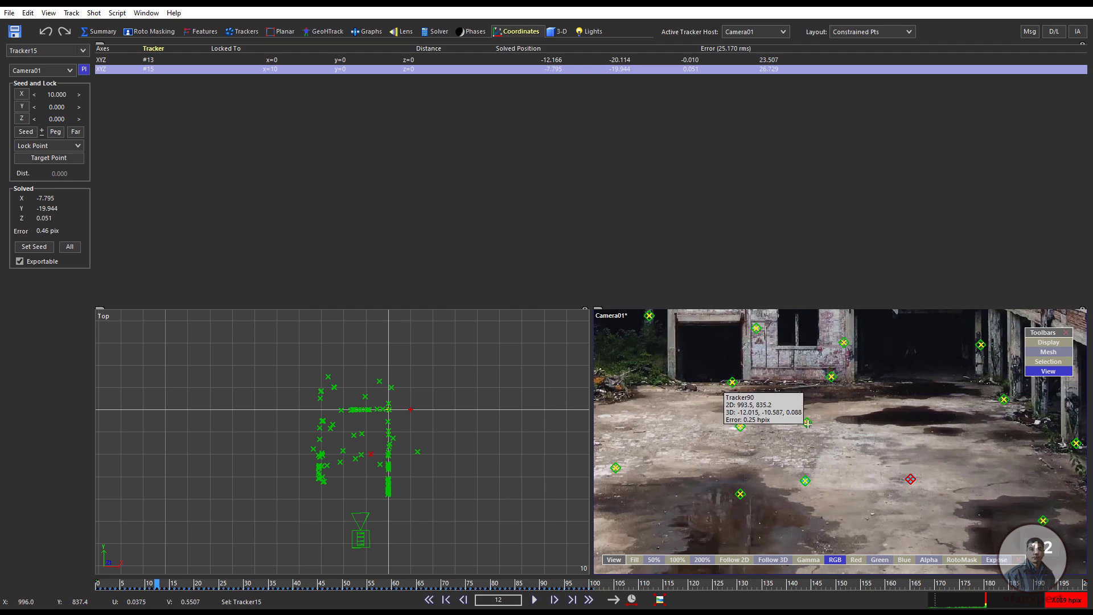
{"action": "left_click", "coordinate": [806, 423]}
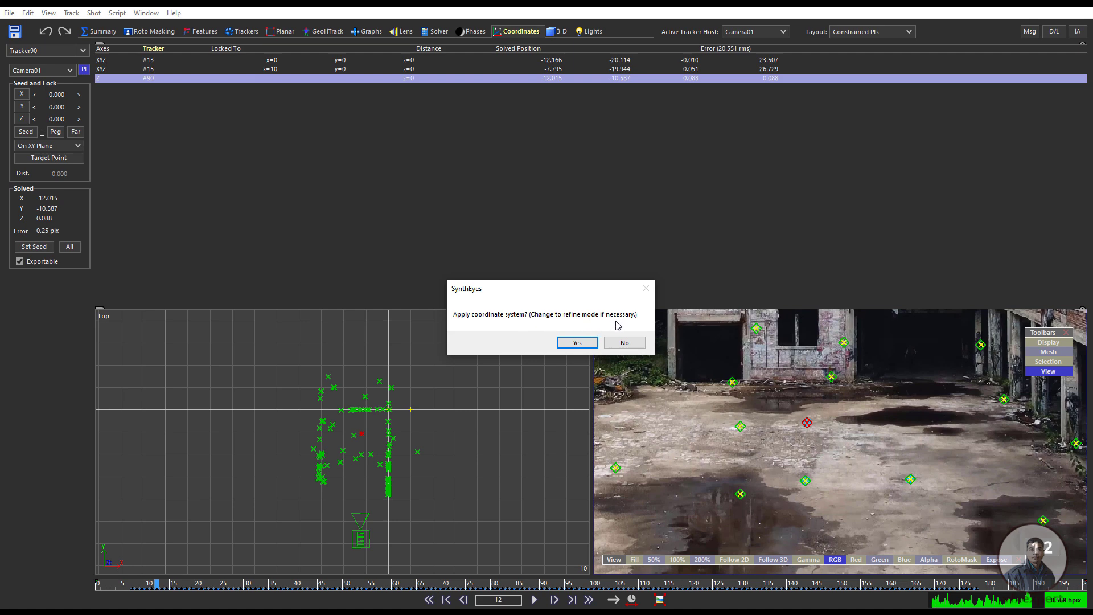
{"action": "left_click", "coordinate": [577, 342]}
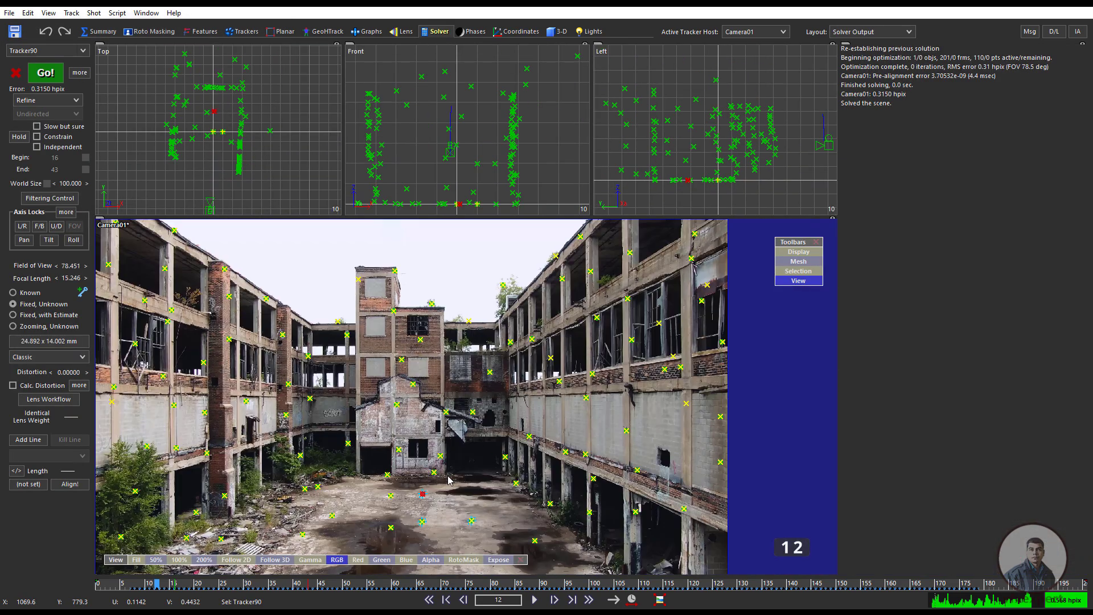
Step: Open the 3-D room, select Tracker13 on the courtyard floor, and examine the ground alignment in the Front and Left views
{"action": "left_click", "coordinate": [561, 32]}
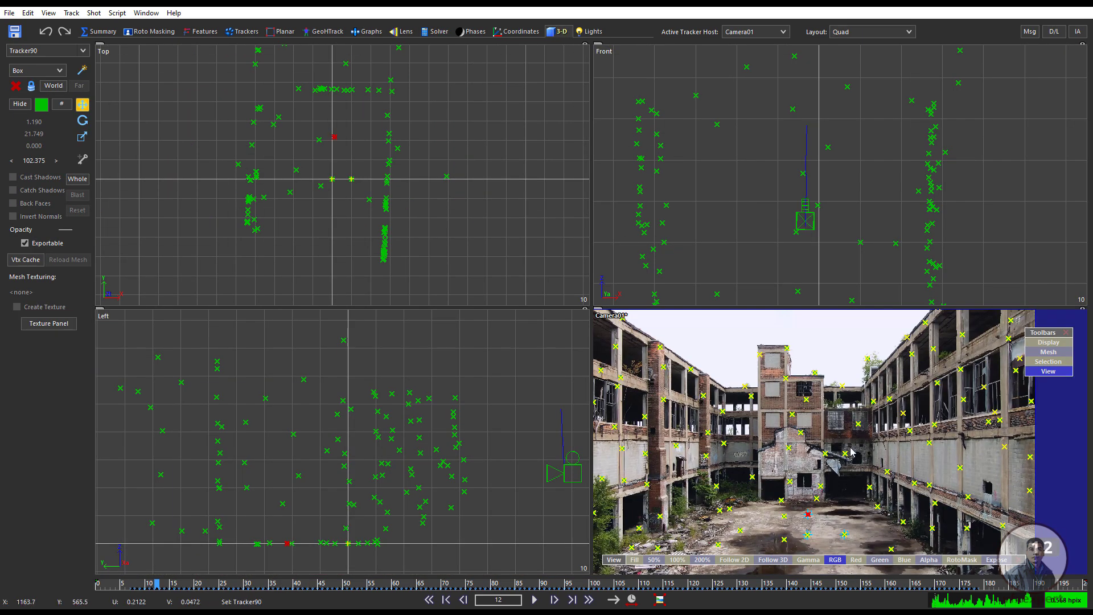
{"action": "scroll", "coordinate": [835, 281], "scroll_direction": "down", "scroll_amount": 2}
{"action": "middle_click_drag", "start_coordinate": [834, 281], "coordinate": [824, 260]}
{"action": "scroll", "coordinate": [836, 240], "scroll_direction": "down", "scroll_amount": 2}
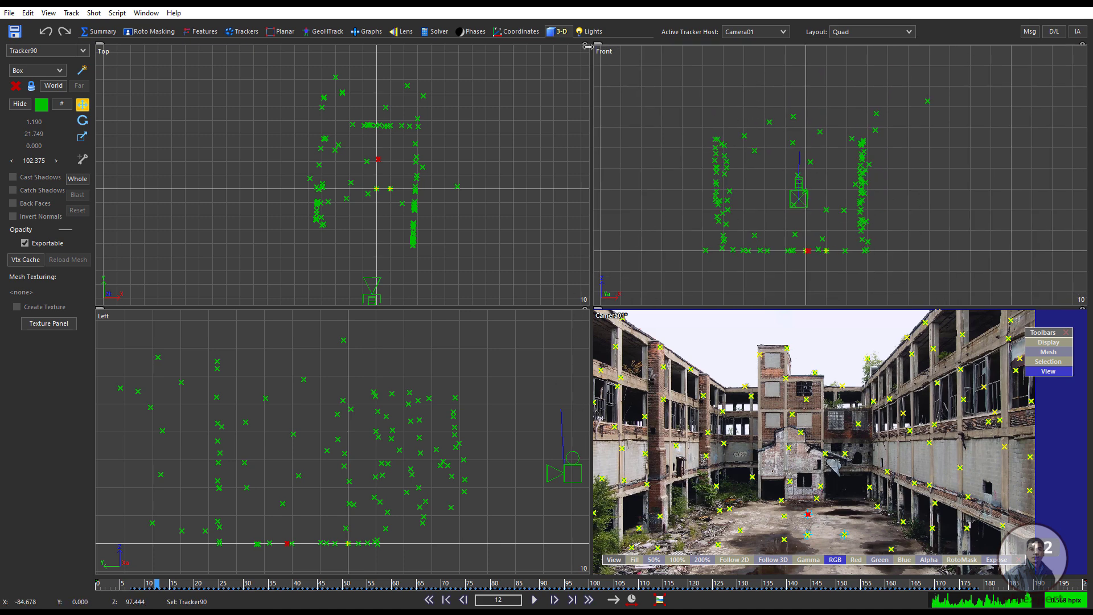
{"action": "scroll", "coordinate": [812, 483], "scroll_direction": "up", "scroll_amount": 4}
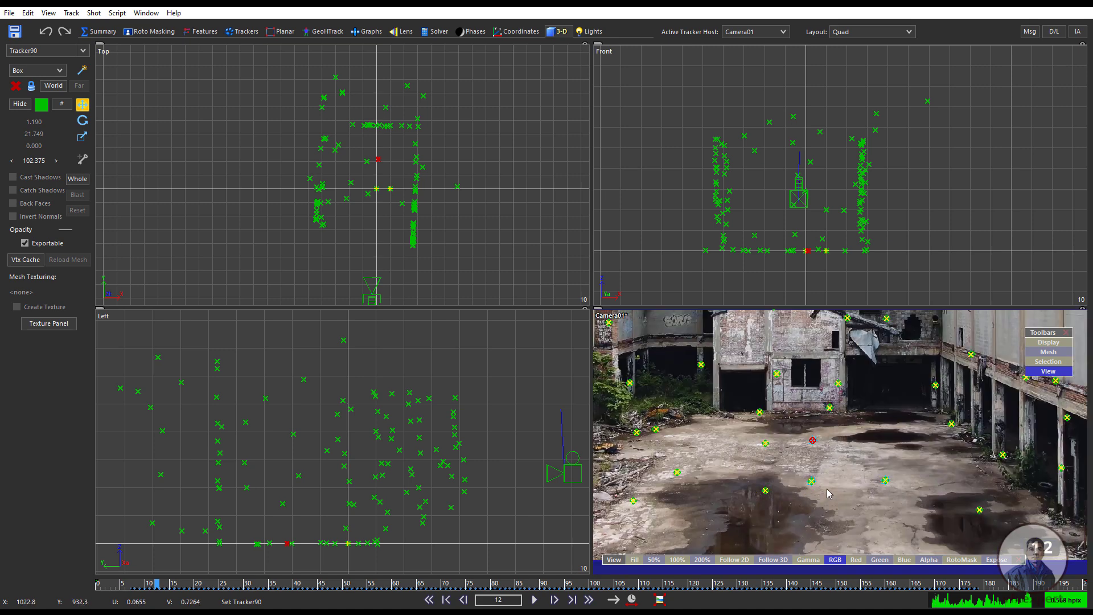
{"action": "left_click", "coordinate": [812, 483]}
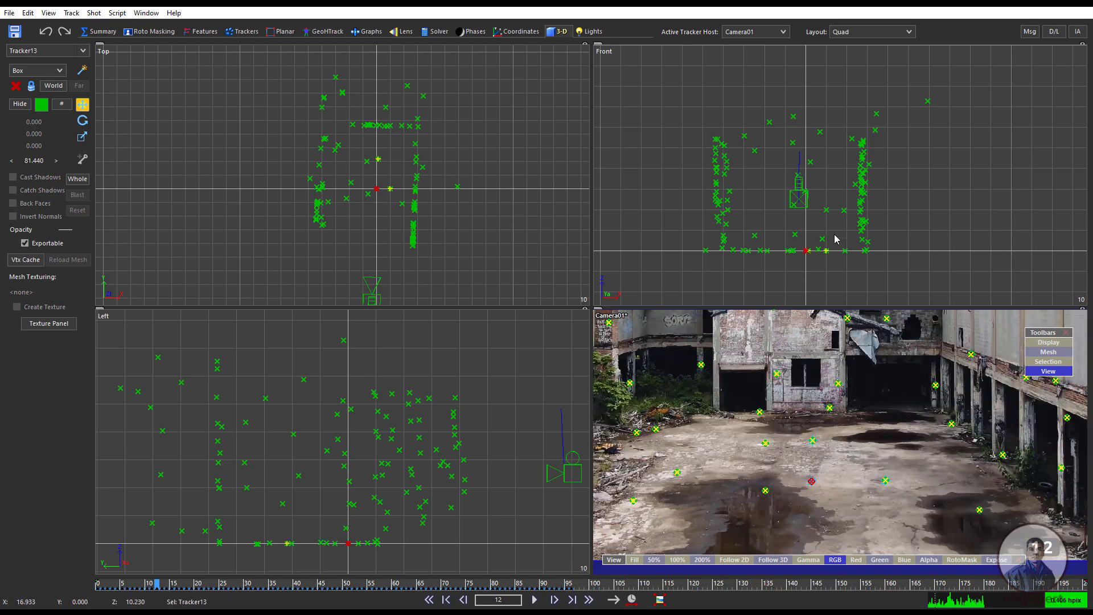
{"action": "scroll", "coordinate": [823, 245], "scroll_direction": "up", "scroll_amount": 3}
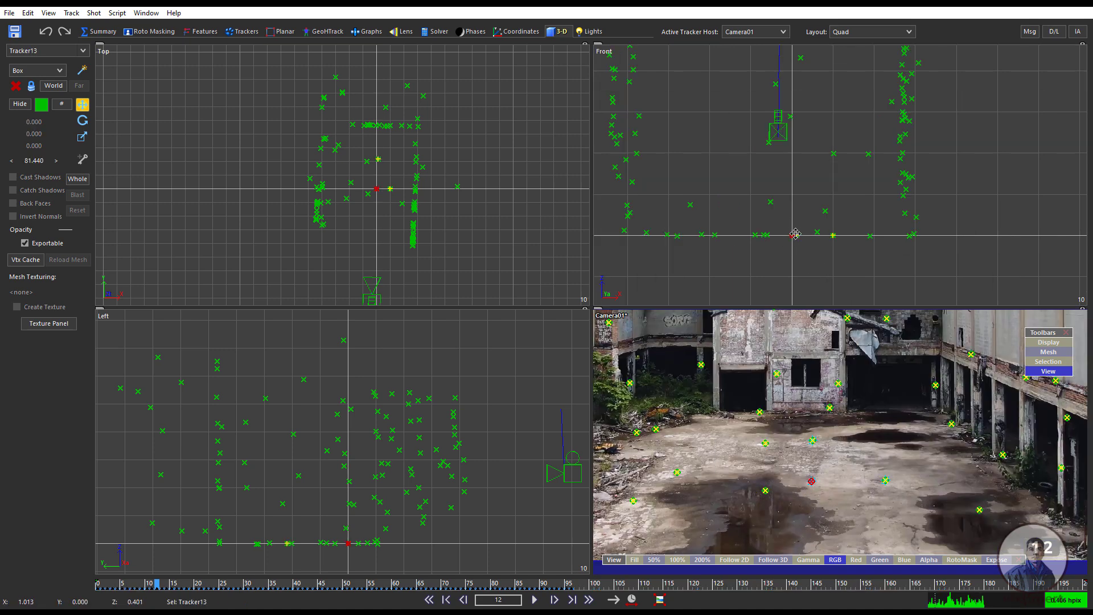
{"action": "scroll", "coordinate": [348, 558], "scroll_direction": "up", "scroll_amount": 3}
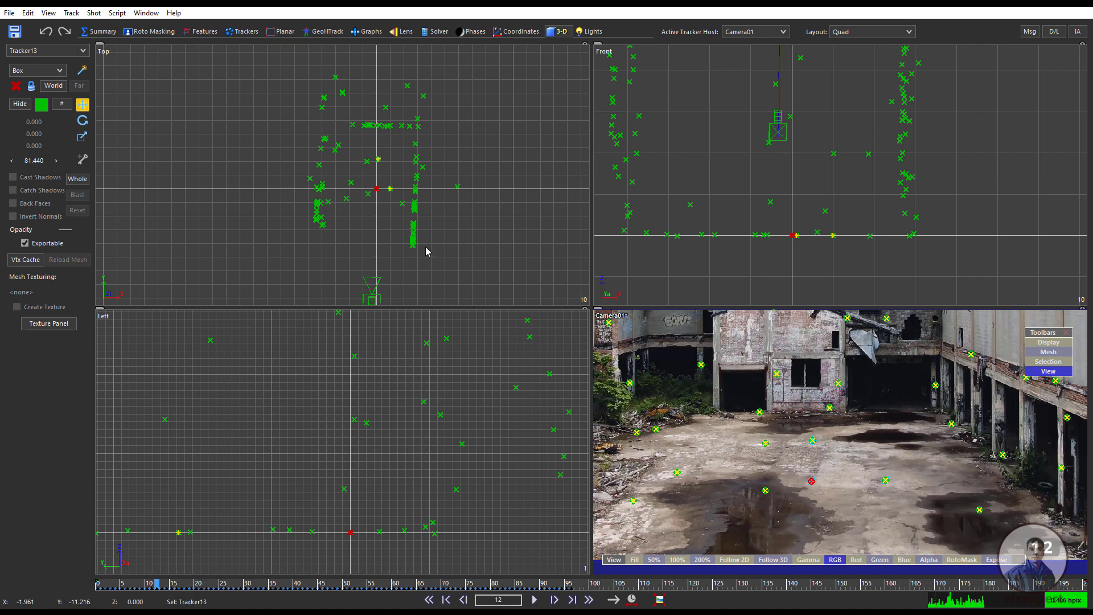
{"action": "scroll", "coordinate": [803, 491], "scroll_direction": "down", "scroll_amount": 5}
{"action": "scroll", "coordinate": [837, 504], "scroll_direction": "up", "scroll_amount": 1}
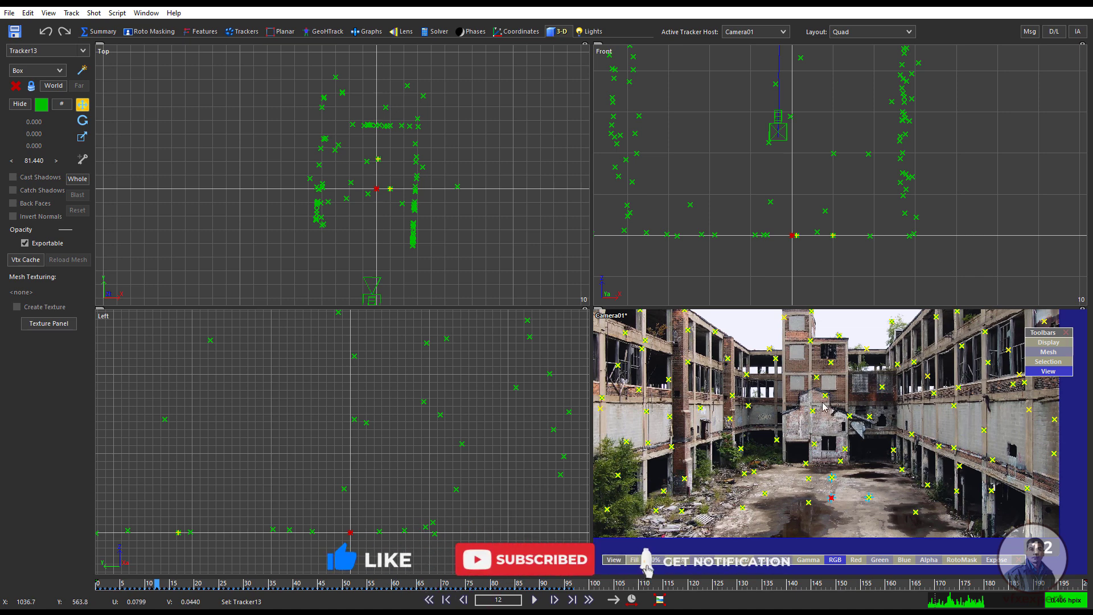
Step: Clear the tracker selection and inspect the three constrained floor trackers in the camera view
{"action": "left_click", "coordinate": [875, 524]}
{"action": "scroll", "coordinate": [875, 524], "scroll_direction": "up", "scroll_amount": 3}
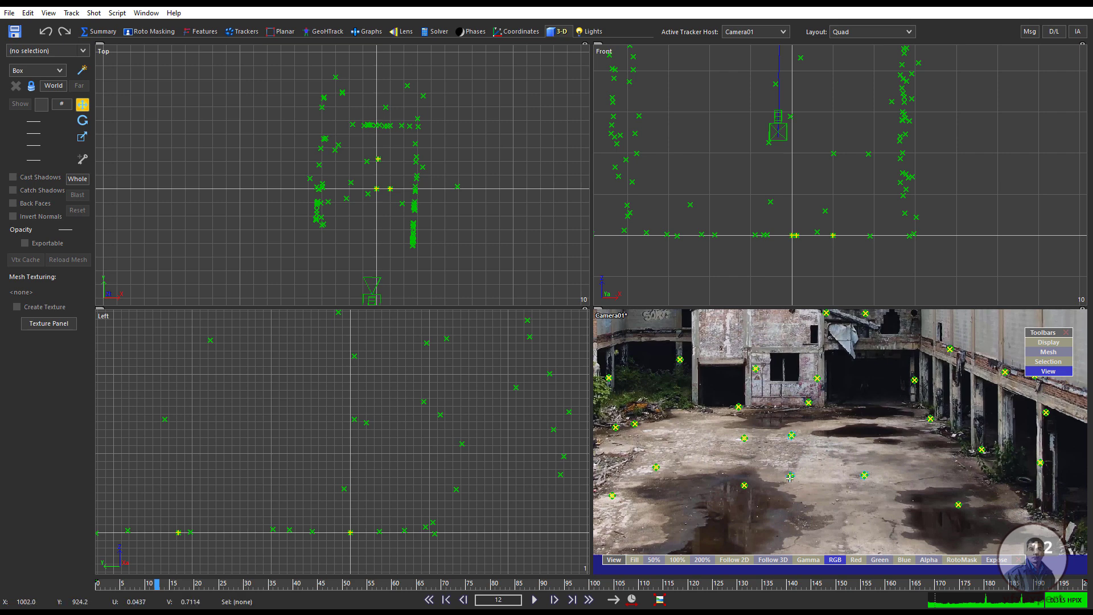
{"action": "mouse_move", "coordinate": [795, 423]}
{"action": "left_mouse_down"}
{"action": "mouse_move", "coordinate": [775, 475]}
{"action": "mouse_move", "coordinate": [837, 501]}
{"action": "mouse_move", "coordinate": [881, 488]}
{"action": "mouse_move", "coordinate": [863, 464]}
{"action": "left_mouse_up"}
{"action": "left_click", "coordinate": [819, 452]}
{"action": "scroll", "coordinate": [815, 480], "scroll_direction": "down", "scroll_amount": 5}
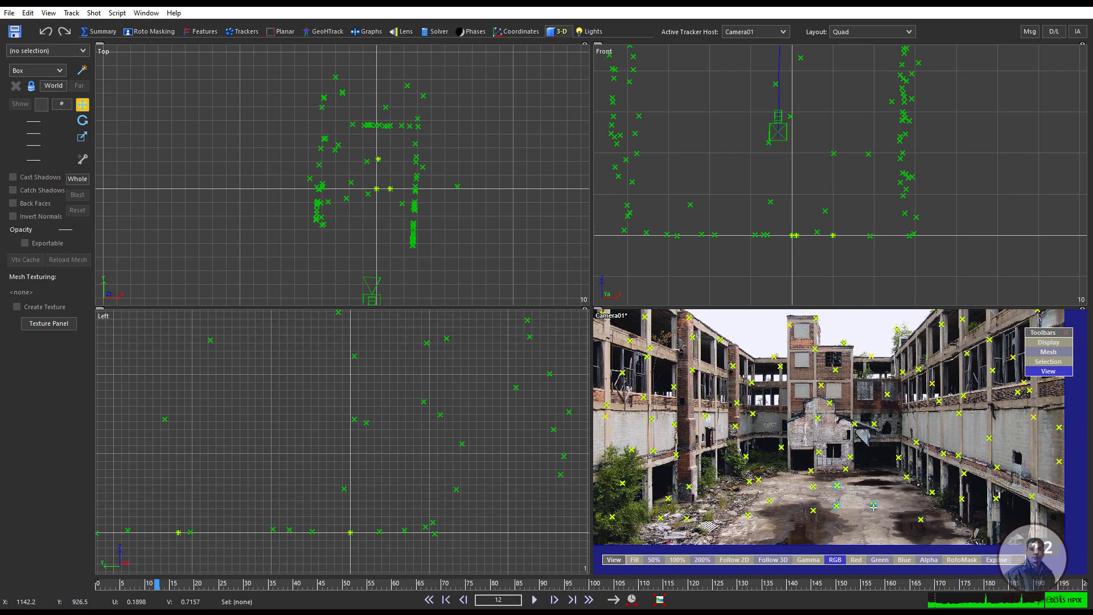
Step: Play the shot from the first frame to review the solved trackers, and return to frame 0
{"action": "left_click", "coordinate": [430, 599]}
{"action": "left_click", "coordinate": [534, 599]}
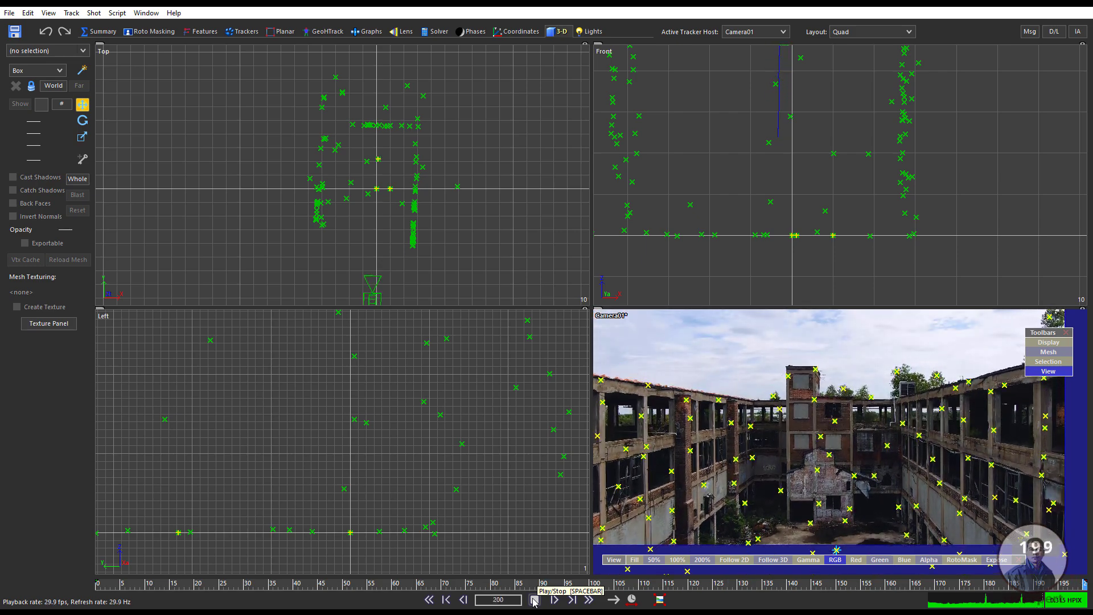
{"action": "left_click", "coordinate": [534, 601]}
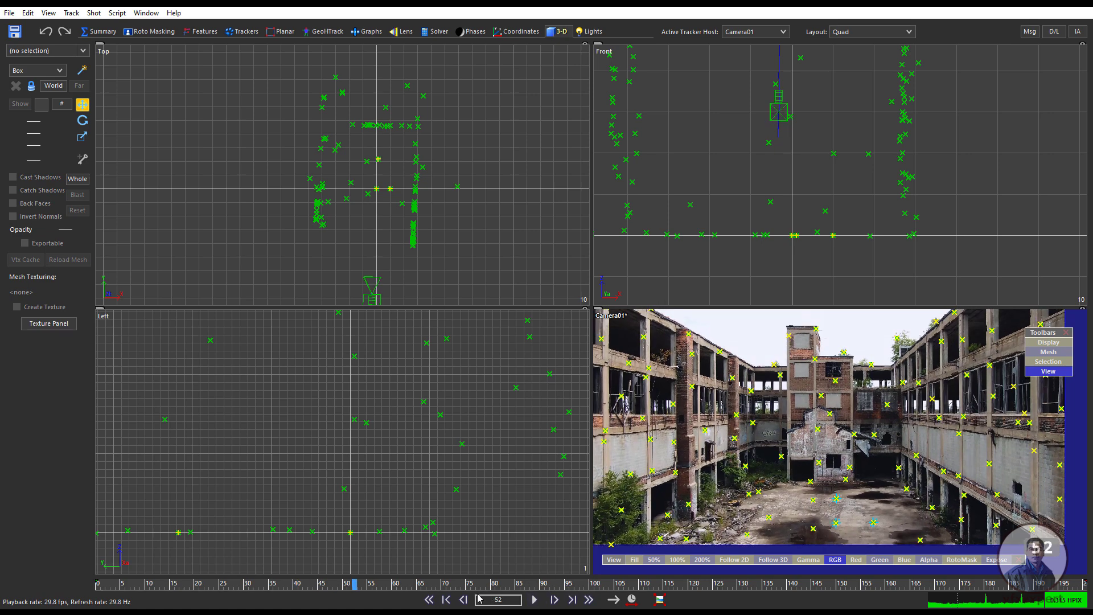
{"action": "left_click", "coordinate": [430, 599]}
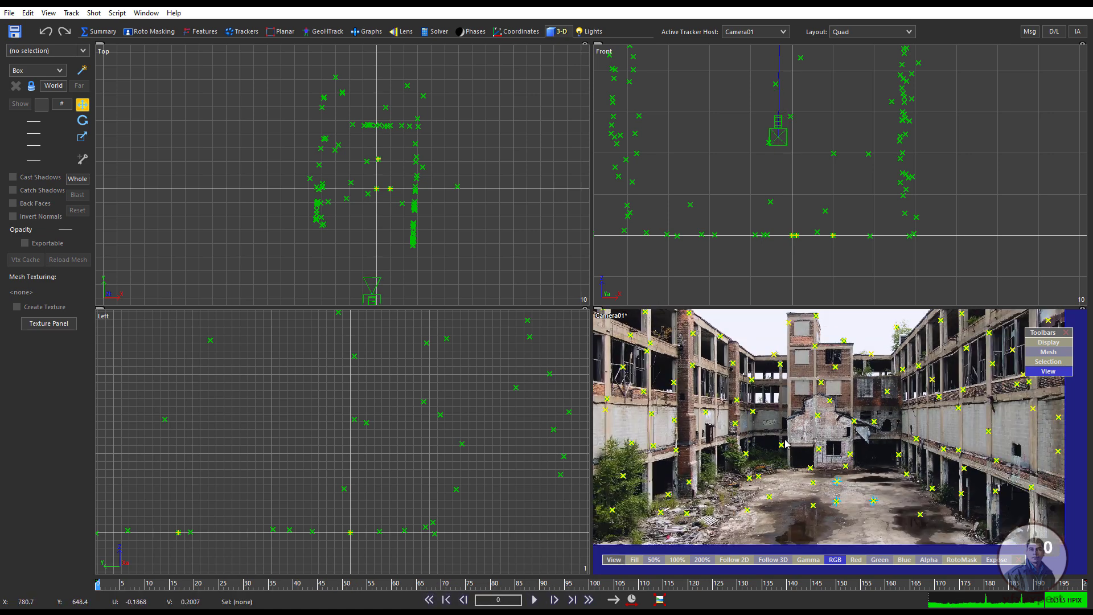
Step: Save the scene in the buildingdown folder as scene_scale_01
{"action": "left_click", "coordinate": [9, 13]}
{"action": "left_click", "coordinate": [39, 66]}
{"action": "type", "text": "scene_scale_01"}
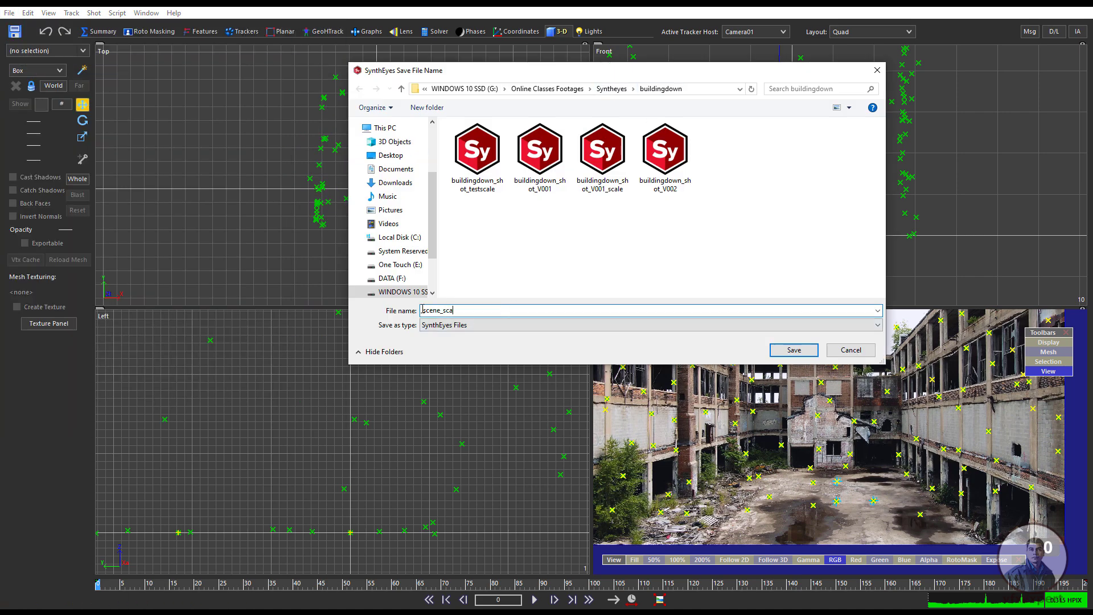
{"action": "left_click", "coordinate": [795, 350]}
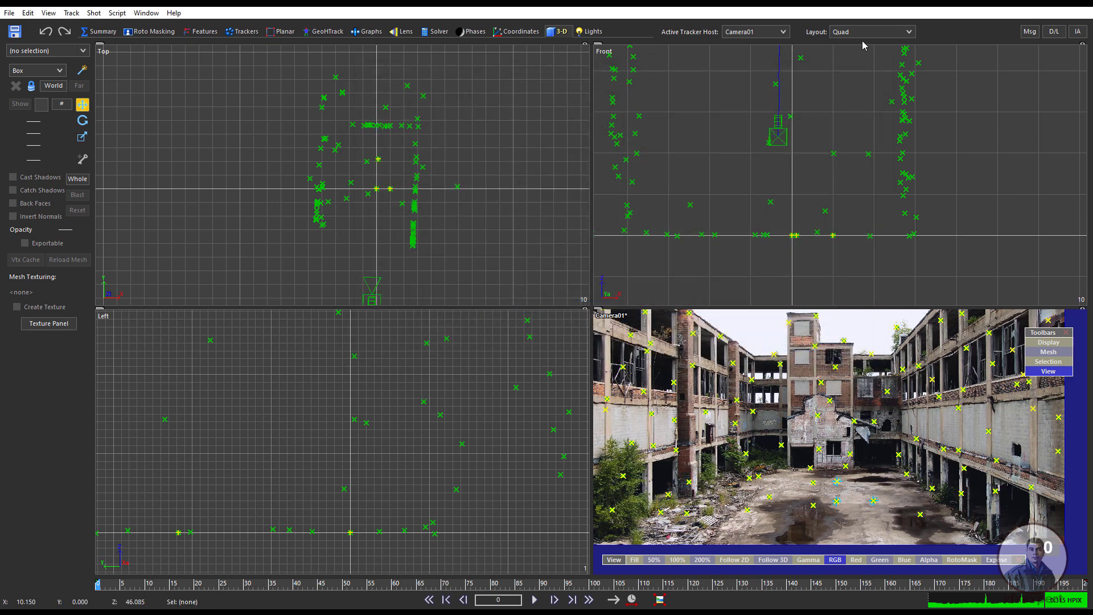
Step: Use the Quad Perspective layout with the perspective locked to Camera01 to review the ground grid during playback, and restore the Quad layout
{"action": "left_click", "coordinate": [884, 31]}
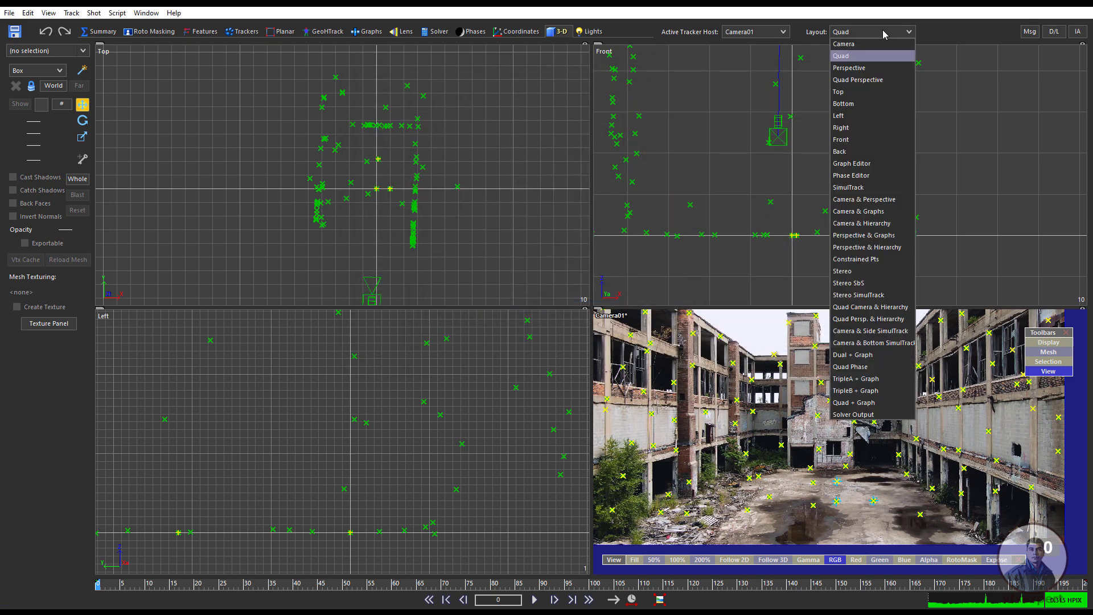
{"action": "left_click", "coordinate": [866, 80]}
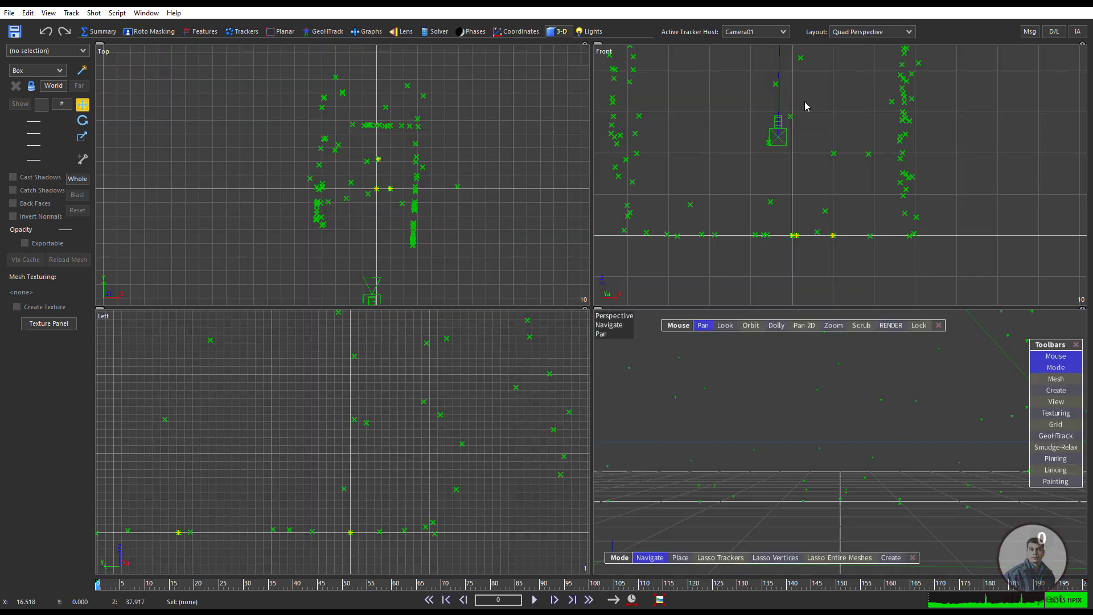
{"action": "left_click", "coordinate": [919, 325]}
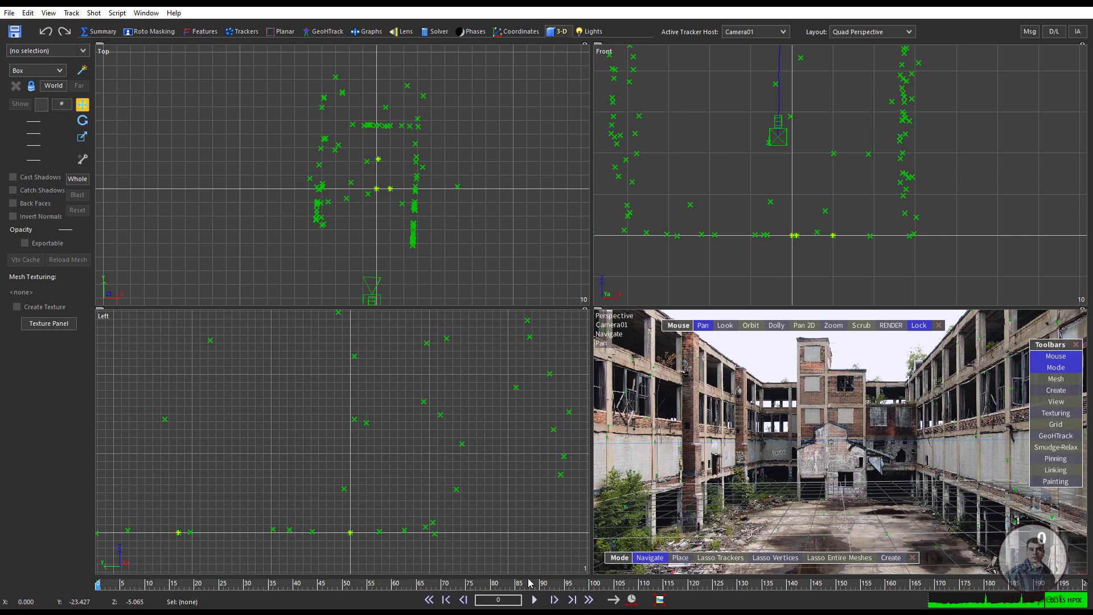
{"action": "left_click", "coordinate": [534, 600]}
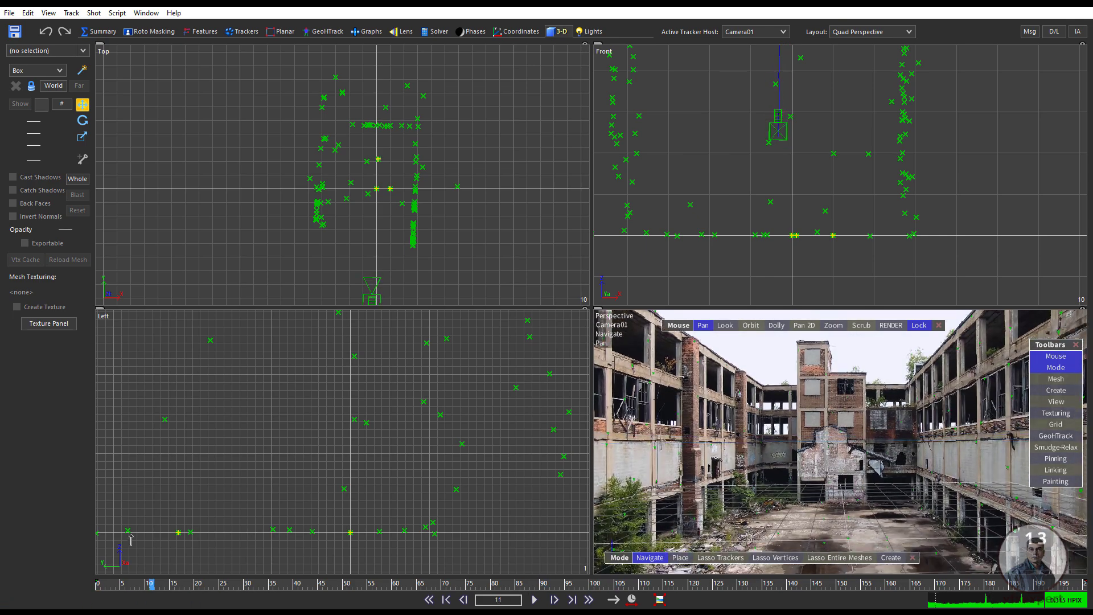
{"action": "left_click", "coordinate": [870, 32]}
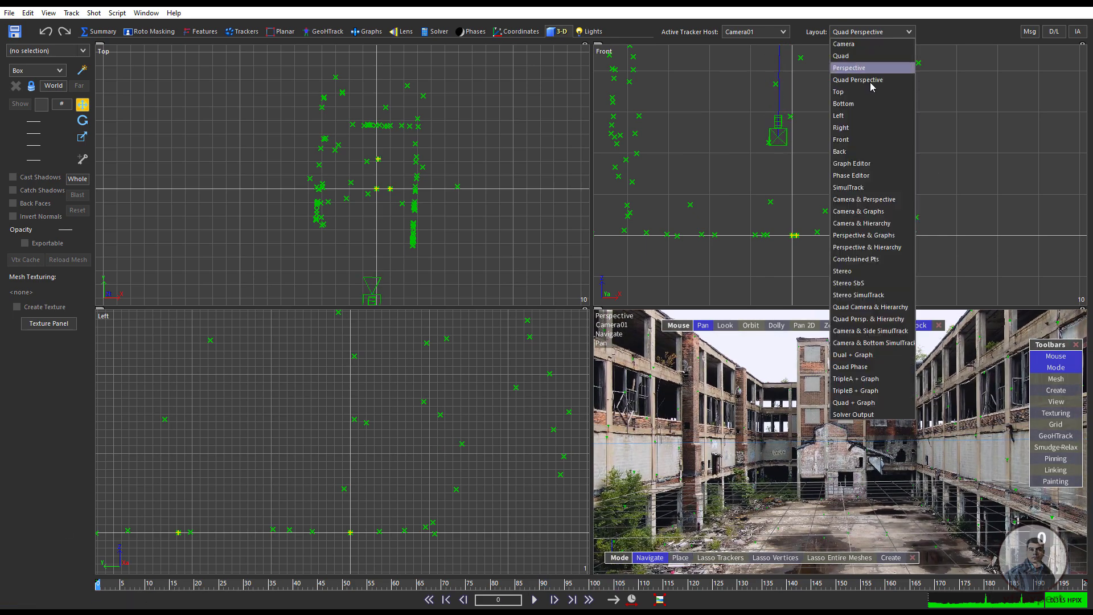
{"action": "left_click", "coordinate": [854, 57]}
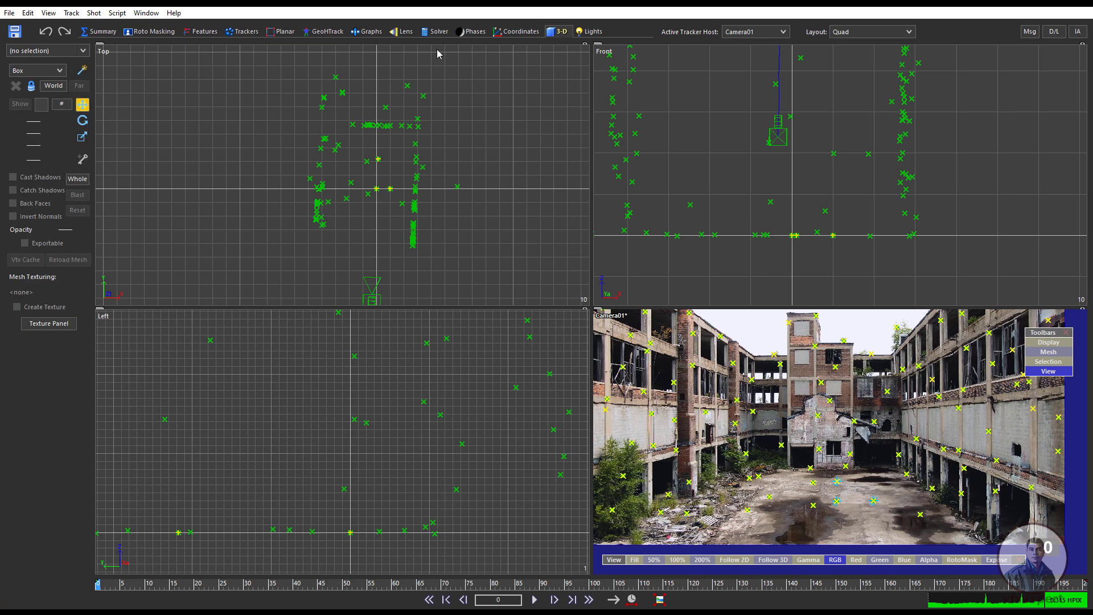
Step: Create an Earthling mesh beside the scene origin in the Top view, sized to about 180.466
{"action": "left_click", "coordinate": [58, 72]}
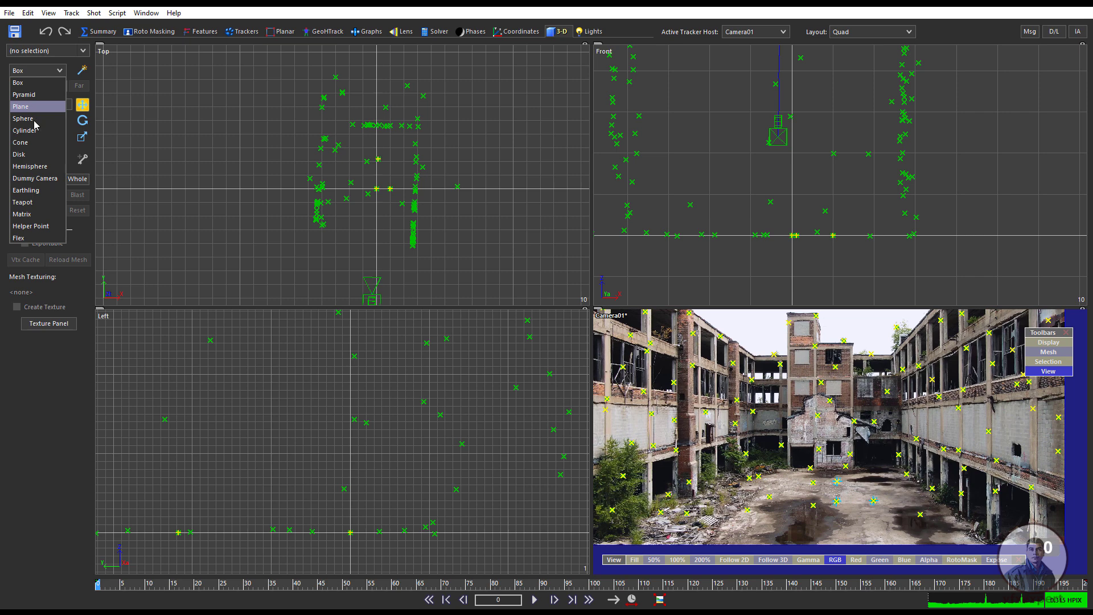
{"action": "left_click", "coordinate": [25, 190]}
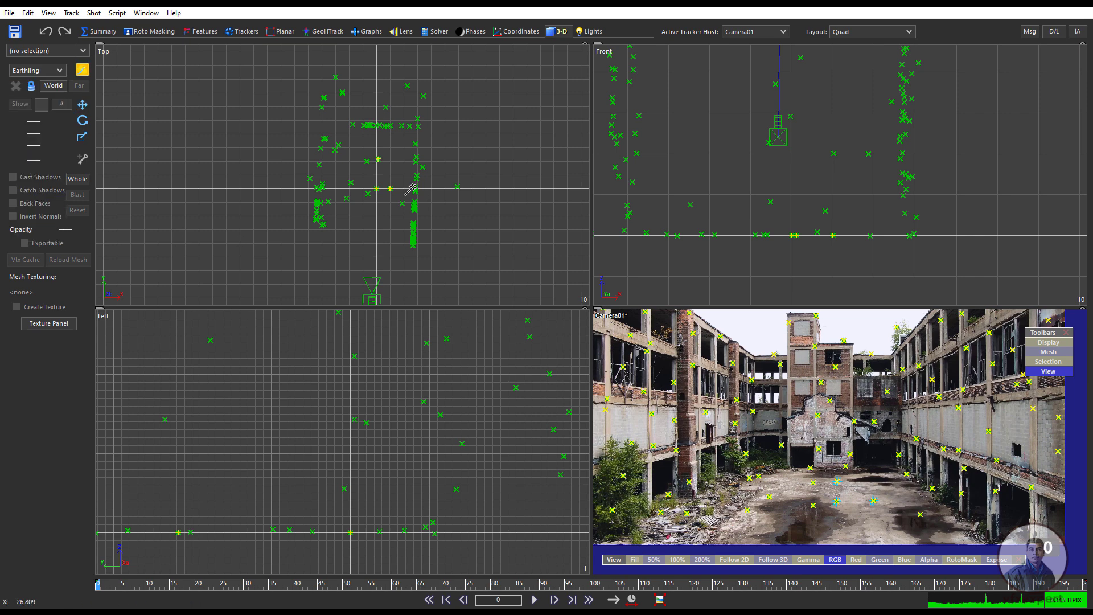
{"action": "left_click", "coordinate": [383, 181]}
{"action": "left_click_drag", "start_coordinate": [388, 166], "coordinate": [390, 45]}
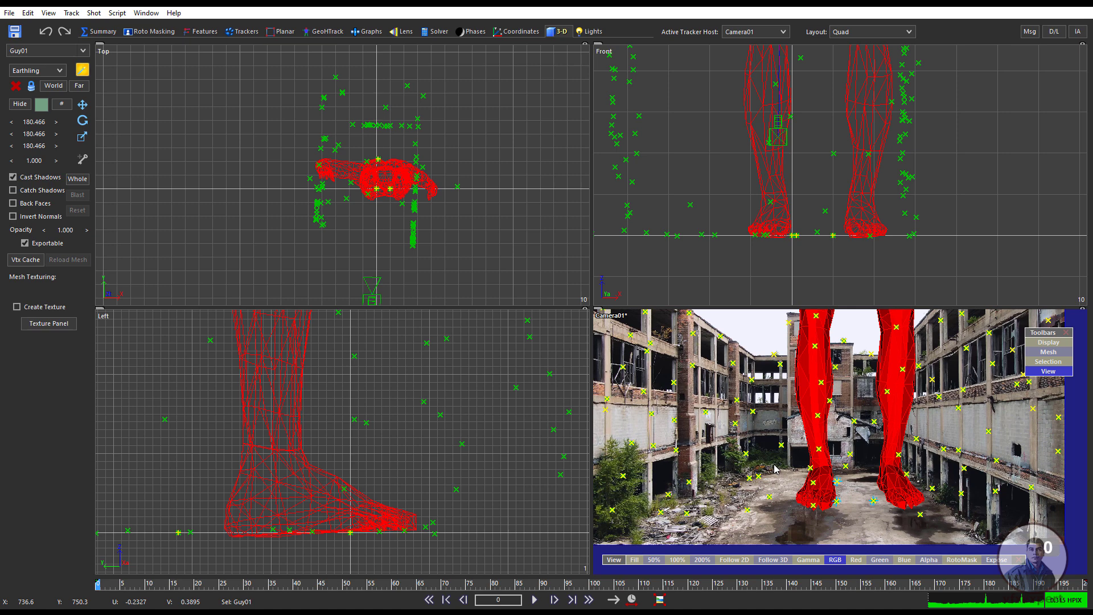
Step: Compare the Earthling's size with Tracker74 and Tracker71 on the rear facade in the camera view, and clear the selection
{"action": "mouse_move", "coordinate": [773, 497]}
{"action": "scroll", "coordinate": [780, 444], "scroll_direction": "up", "scroll_amount": 2}
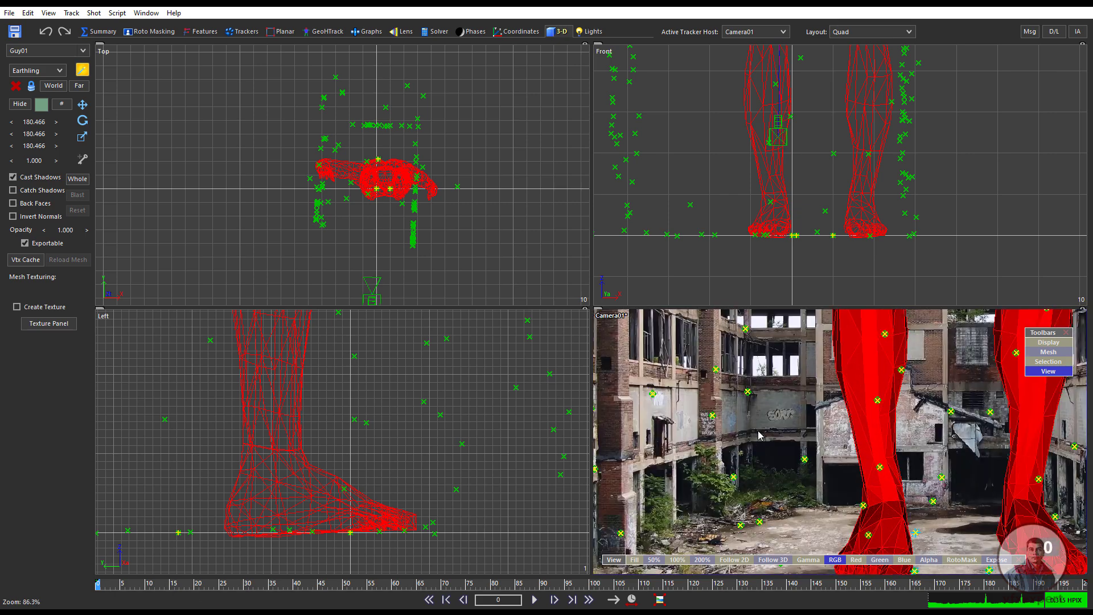
{"action": "left_click", "coordinate": [748, 392]}
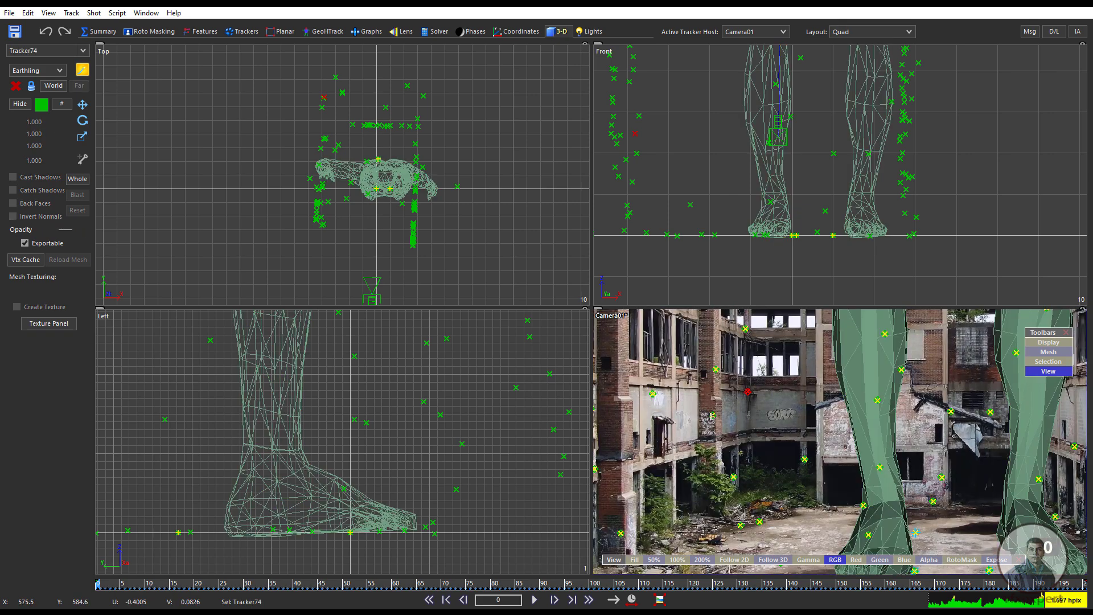
{"action": "left_click", "coordinate": [712, 416]}
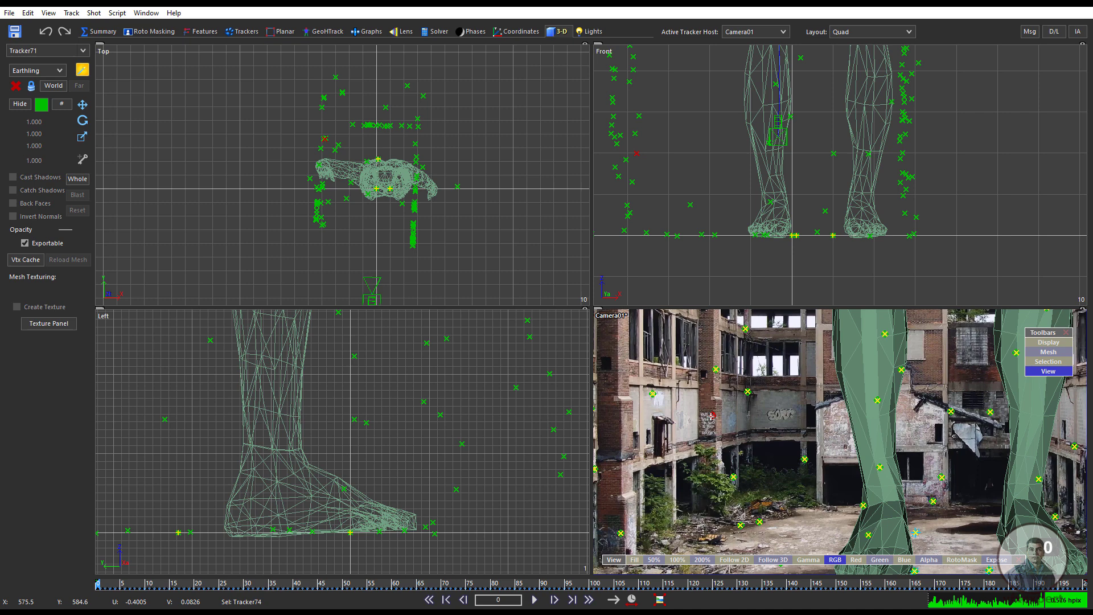
{"action": "left_click", "coordinate": [739, 431]}
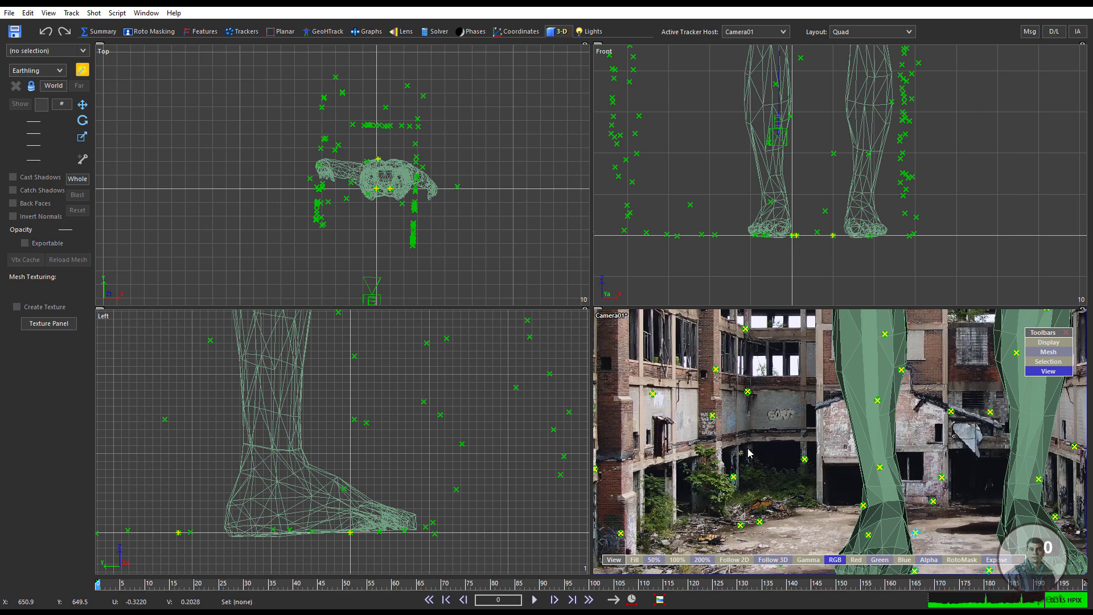
{"action": "scroll", "coordinate": [748, 452], "scroll_direction": "down", "scroll_amount": 5}
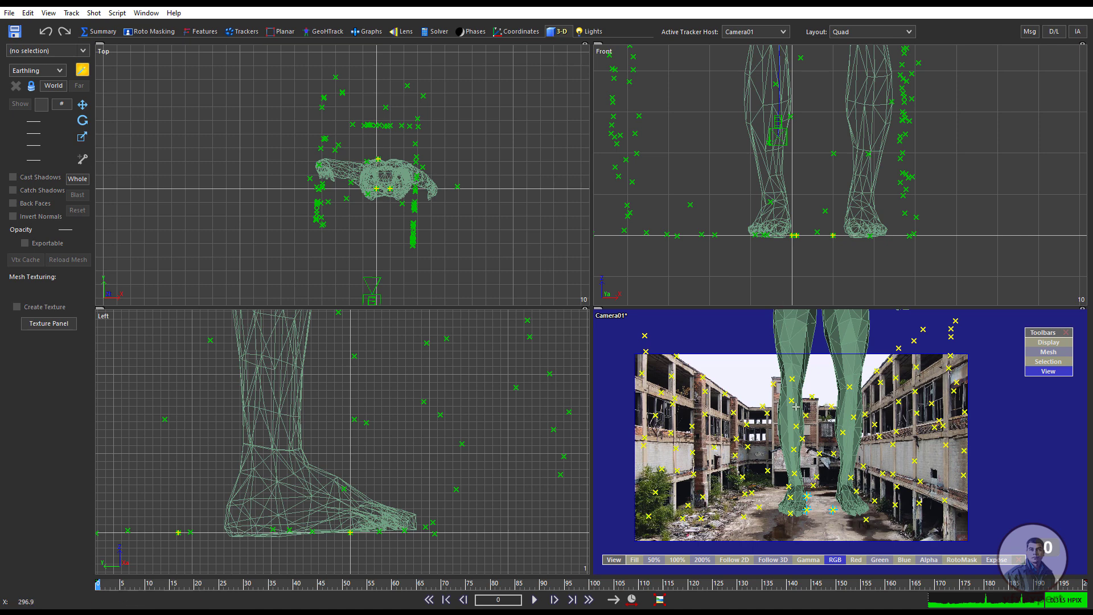
Step: Activate the mesh scale tool and examine the Earthling's foot against the pillars and trackers of the side building
{"action": "scroll", "coordinate": [886, 518], "scroll_direction": "up", "scroll_amount": 2}
{"action": "scroll", "coordinate": [889, 515], "scroll_direction": "up", "scroll_amount": 2}
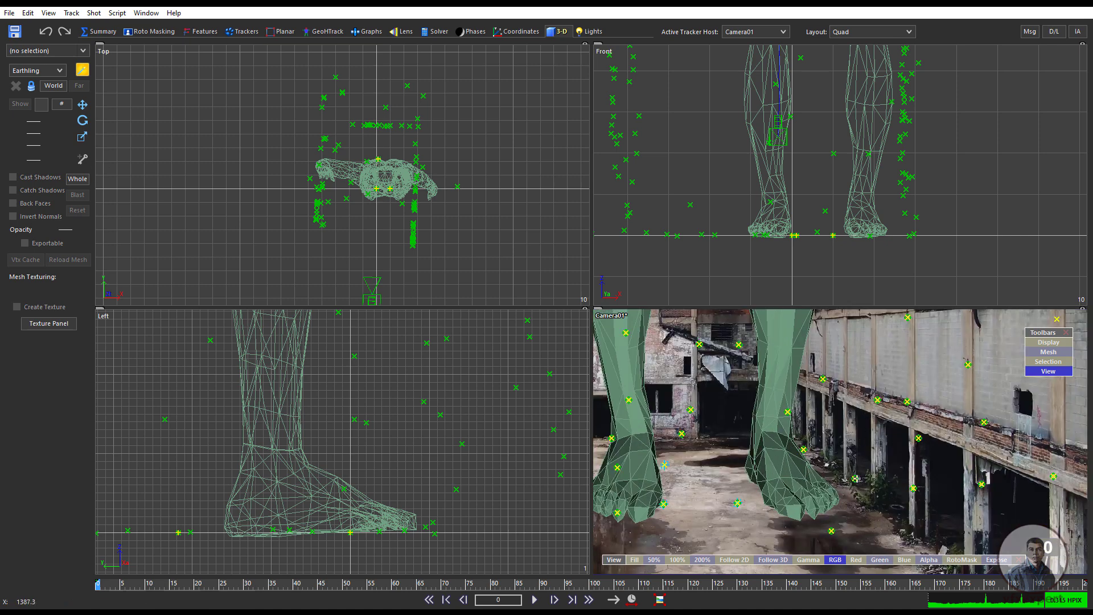
{"action": "left_click", "coordinate": [83, 137]}
{"action": "scroll", "coordinate": [820, 442], "scroll_direction": "up", "scroll_amount": 3}
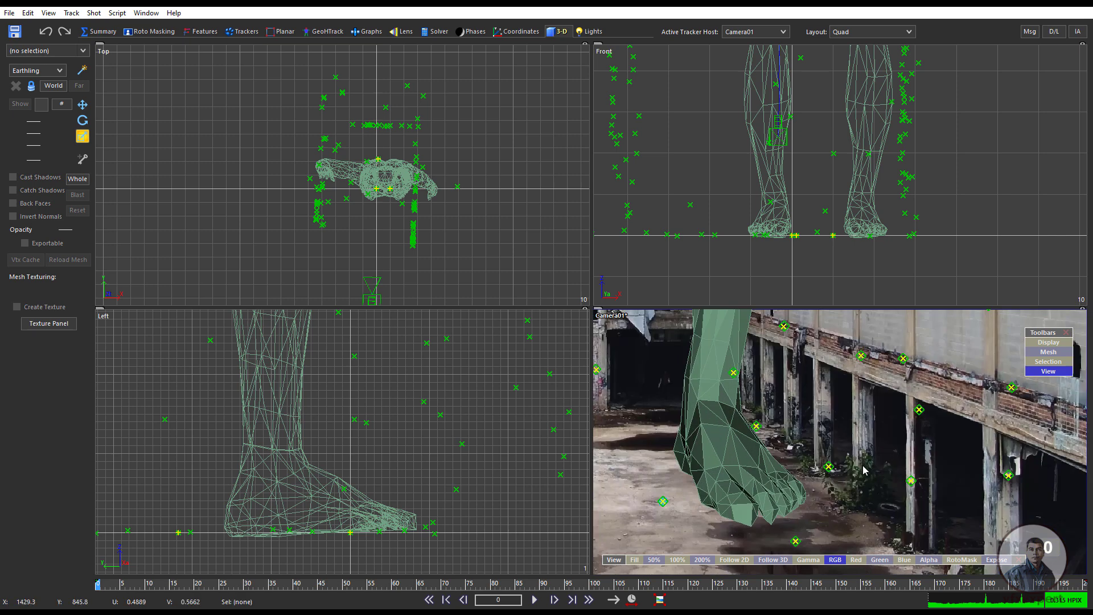
{"action": "scroll", "coordinate": [892, 460], "scroll_direction": "up", "scroll_amount": 2}
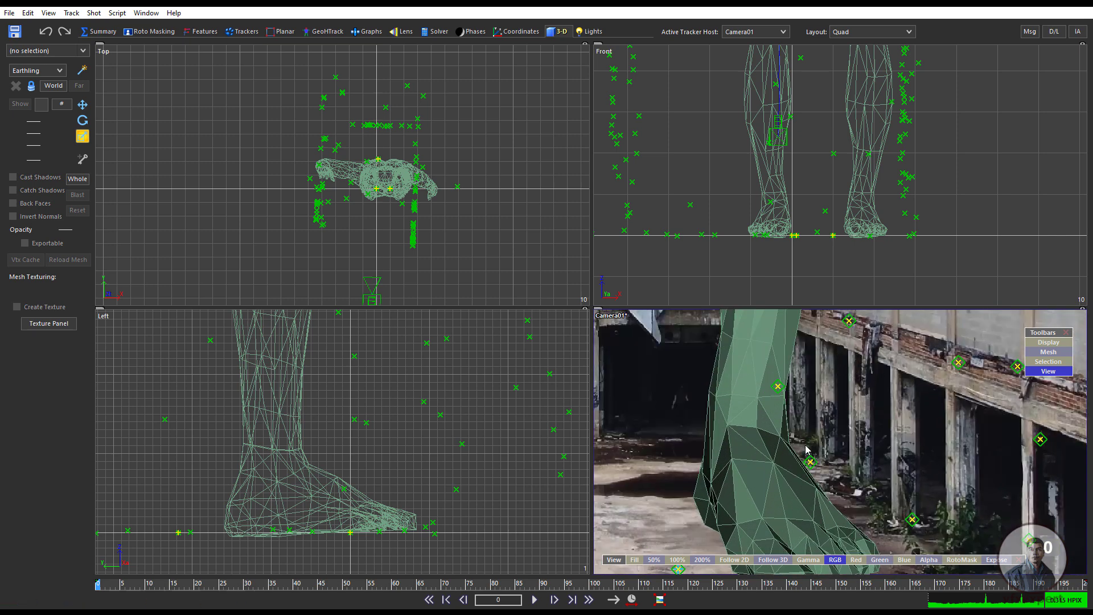
Step: Hide the Guy01 Earthling mesh to expose the trackers around the rear facade's doorway in the camera view
{"action": "scroll", "coordinate": [819, 449], "scroll_direction": "down", "scroll_amount": 4}
{"action": "scroll", "coordinate": [811, 475], "scroll_direction": "up", "scroll_amount": 2}
{"action": "scroll", "coordinate": [811, 474], "scroll_direction": "up", "scroll_amount": 3}
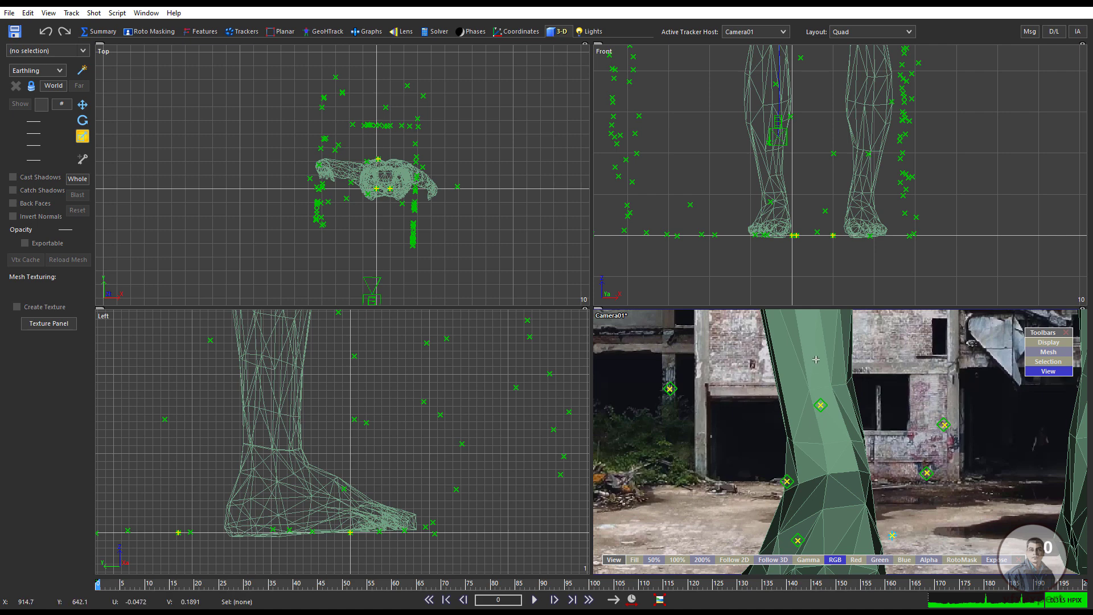
{"action": "left_click", "coordinate": [80, 53]}
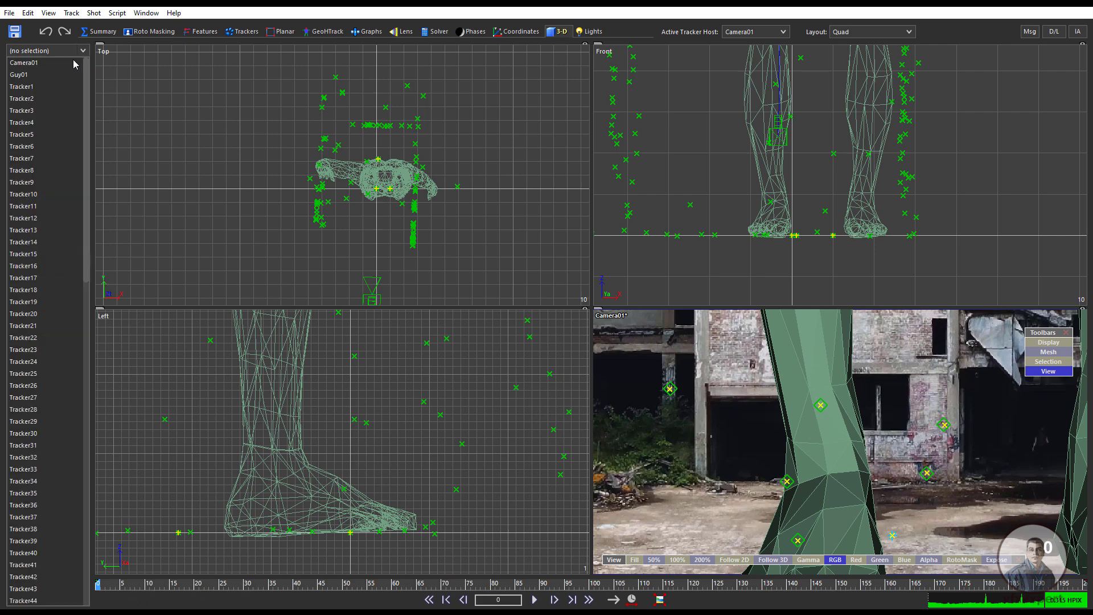
{"action": "left_click", "coordinate": [29, 78]}
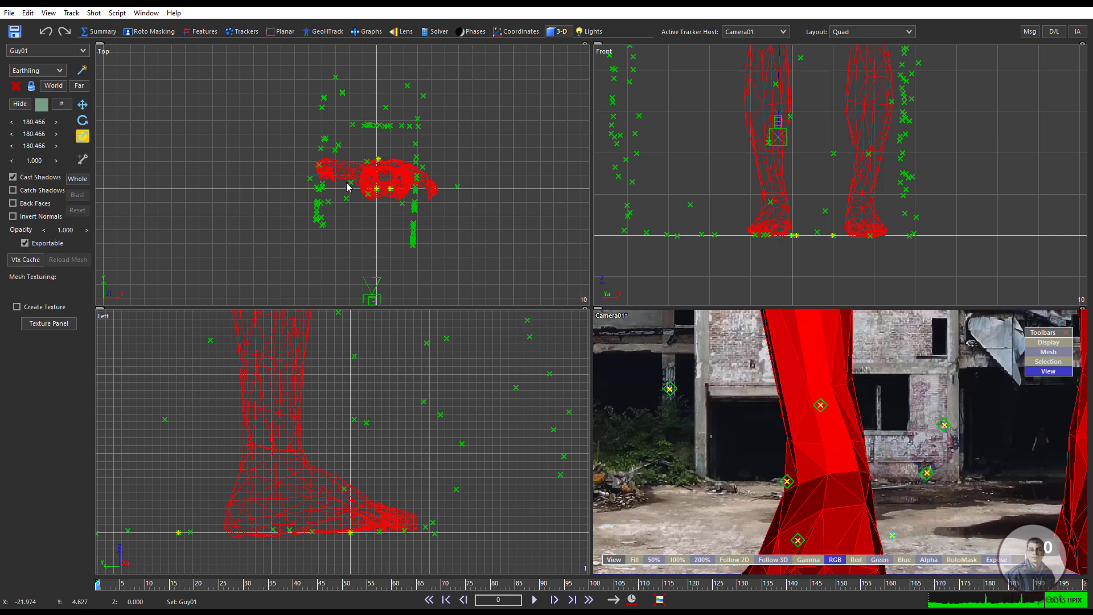
{"action": "left_click", "coordinate": [20, 104]}
{"action": "scroll", "coordinate": [837, 470], "scroll_direction": "up", "scroll_amount": 2}
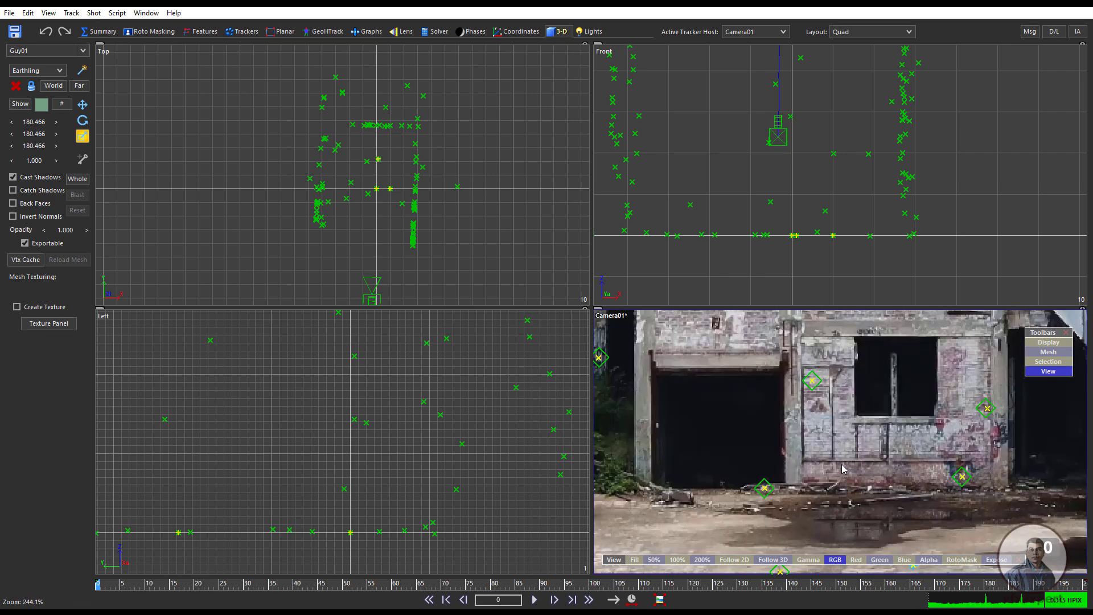
{"action": "scroll", "coordinate": [829, 489], "scroll_direction": "down", "scroll_amount": 2}
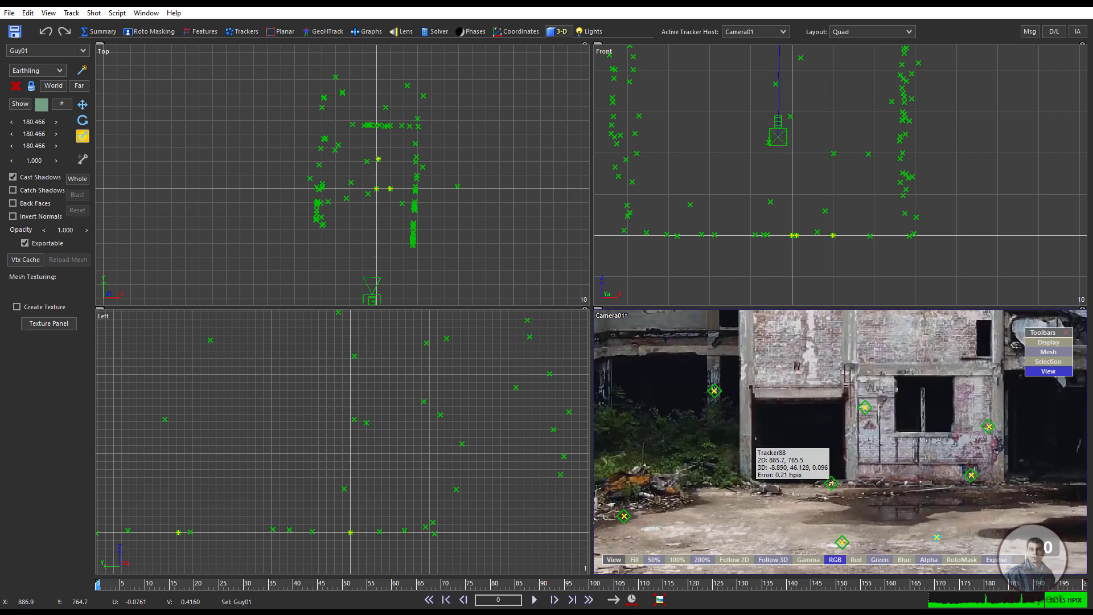
Step: Measure the distance between Tracker88 at the doorway's base and Tracker80 on the wall above, and clear the selection
{"action": "left_click", "coordinate": [831, 483]}
{"action": "left_click", "coordinate": [865, 408], "text": "ctrl"}
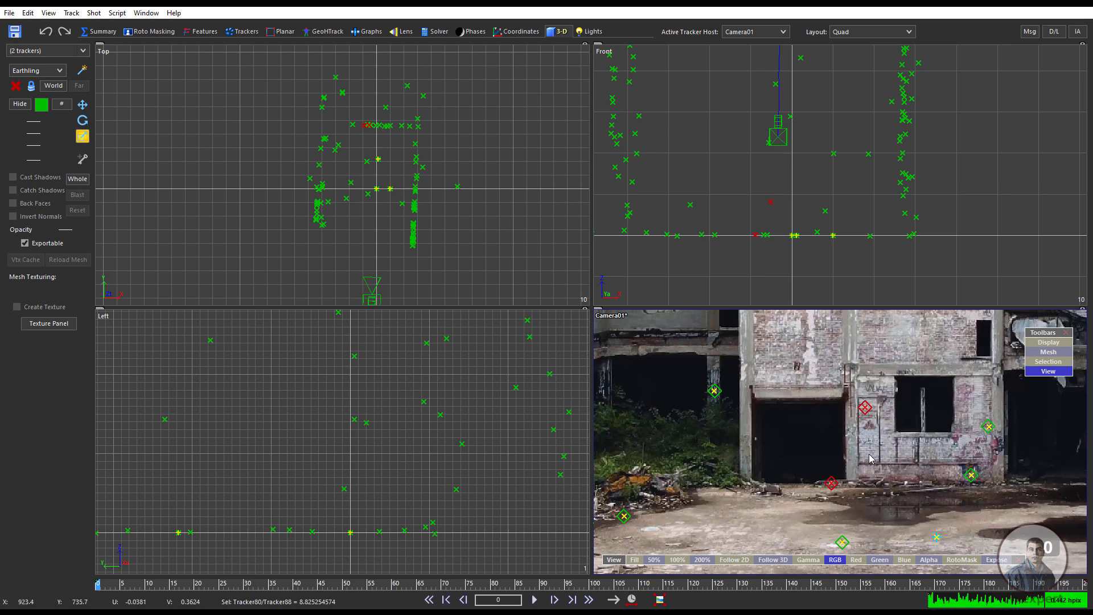
{"action": "scroll", "coordinate": [871, 458], "scroll_direction": "up", "scroll_amount": 2}
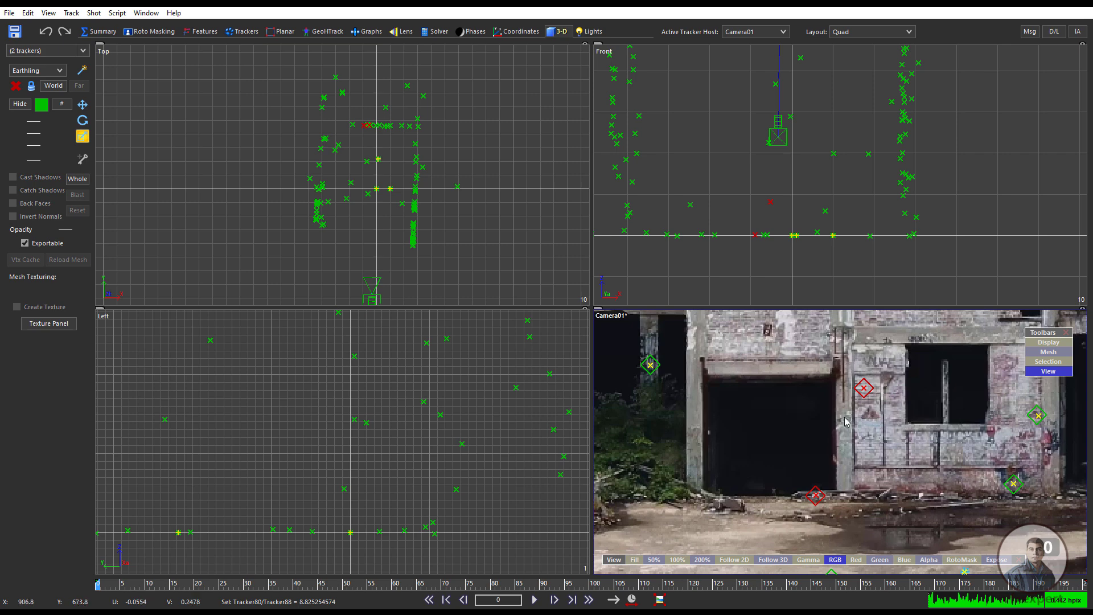
{"action": "left_click", "coordinate": [752, 361]}
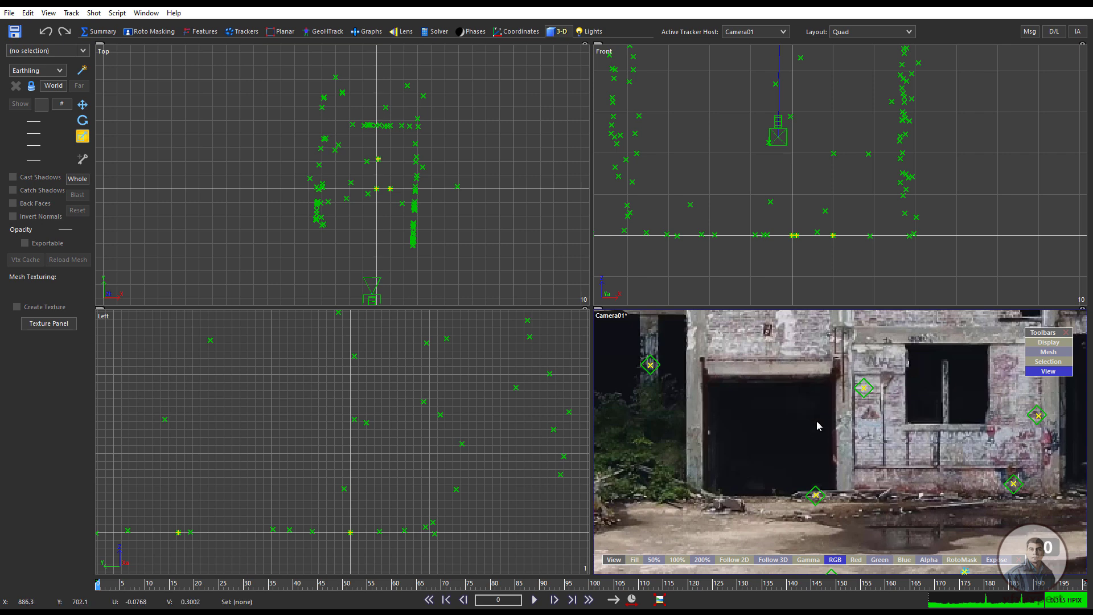
Step: Examine Tracker88 and Tracker80 individually against the height of the doorway, leaving nothing selected
{"action": "scroll", "coordinate": [825, 445], "scroll_direction": "up", "scroll_amount": 3}
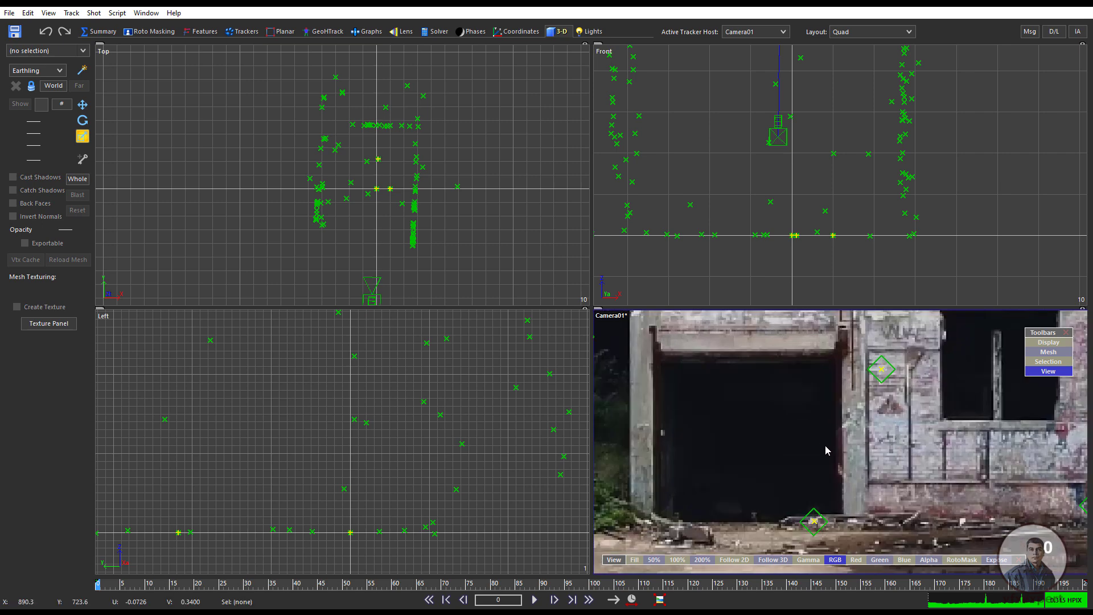
{"action": "left_click", "coordinate": [778, 528]}
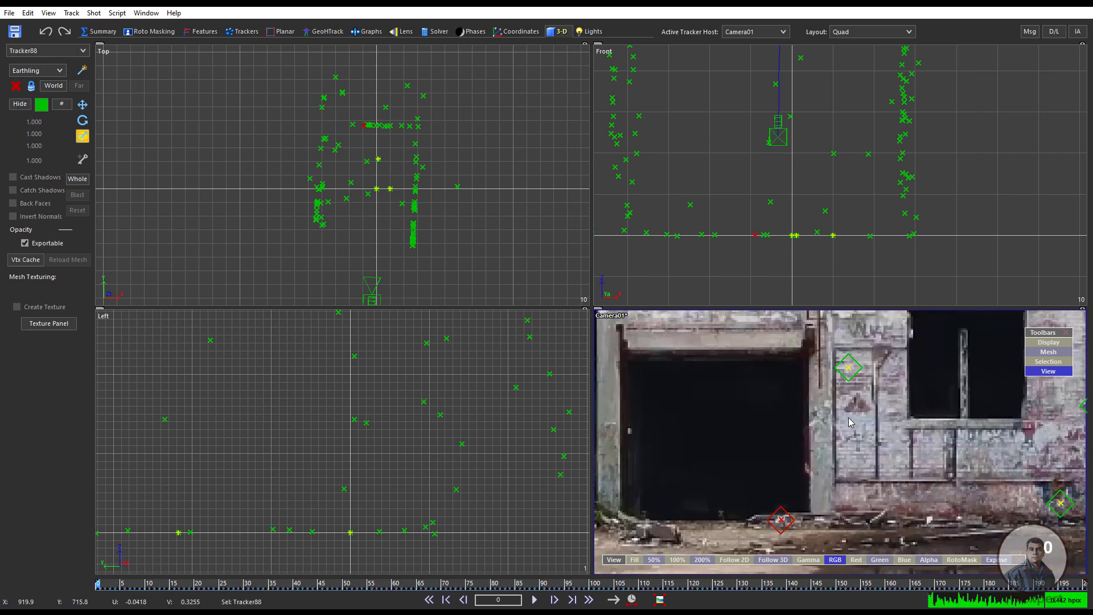
{"action": "left_click", "coordinate": [848, 369]}
{"action": "mouse_move", "coordinate": [854, 377]}
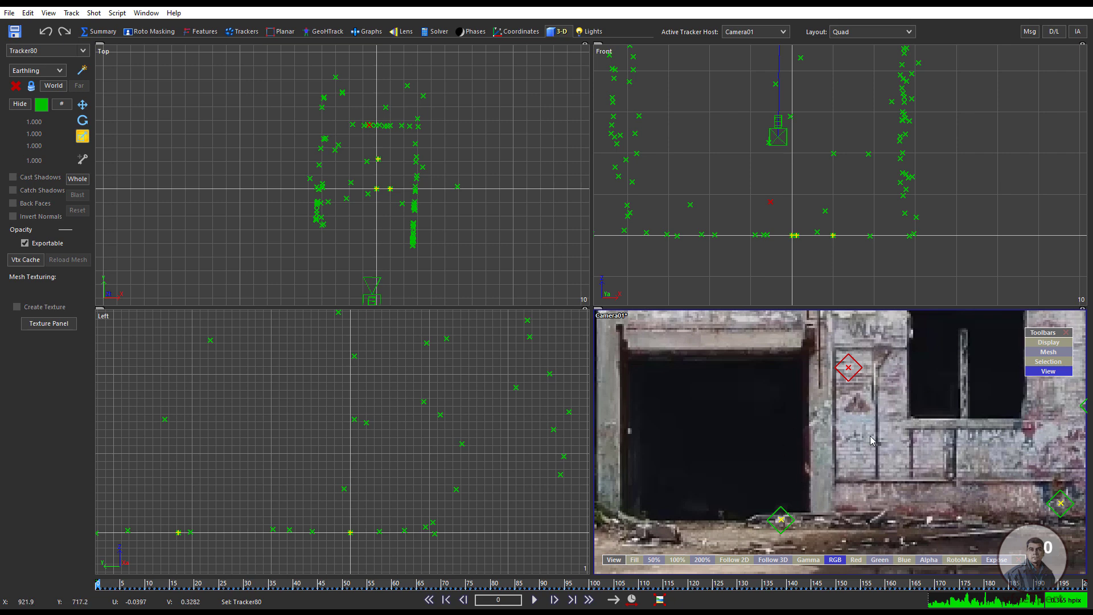
{"action": "scroll", "coordinate": [871, 440], "scroll_direction": "down", "scroll_amount": 2}
{"action": "left_click", "coordinate": [849, 454]}
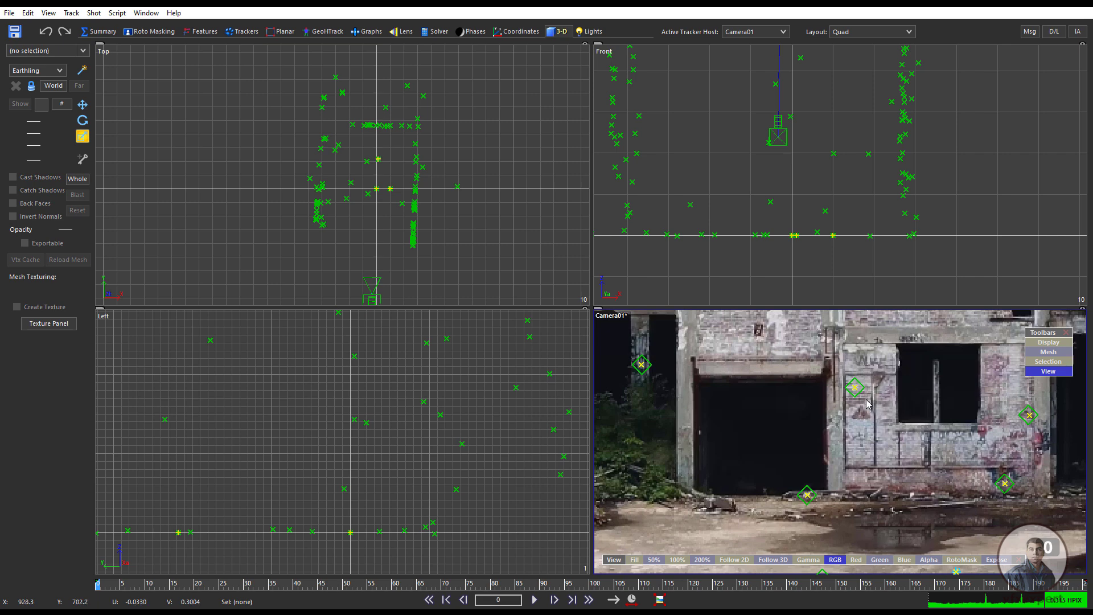
{"action": "left_click", "coordinate": [809, 496]}
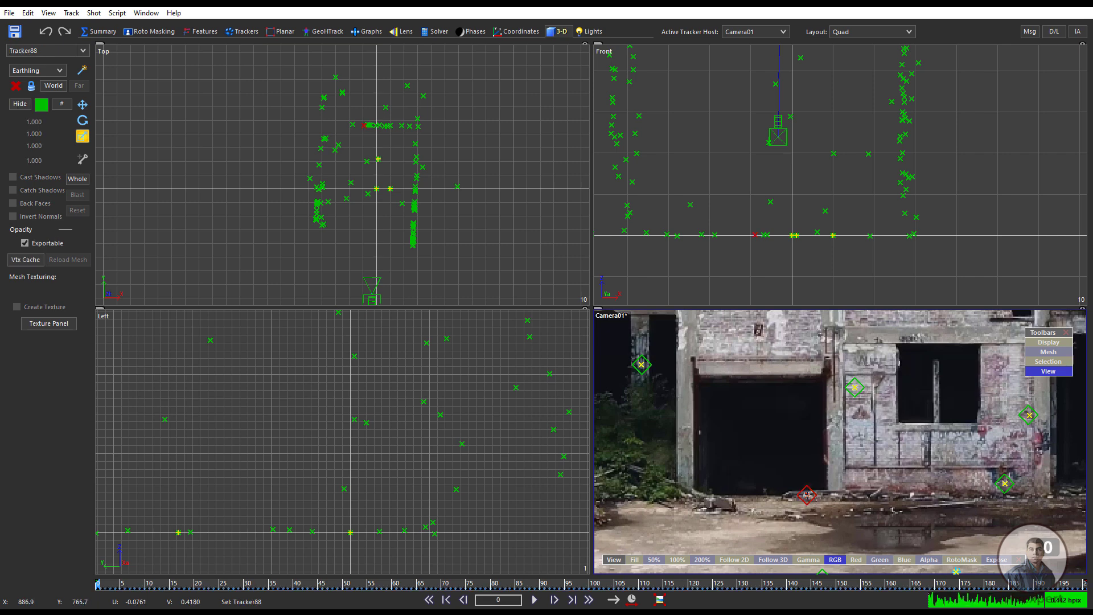
{"action": "left_click", "coordinate": [859, 429]}
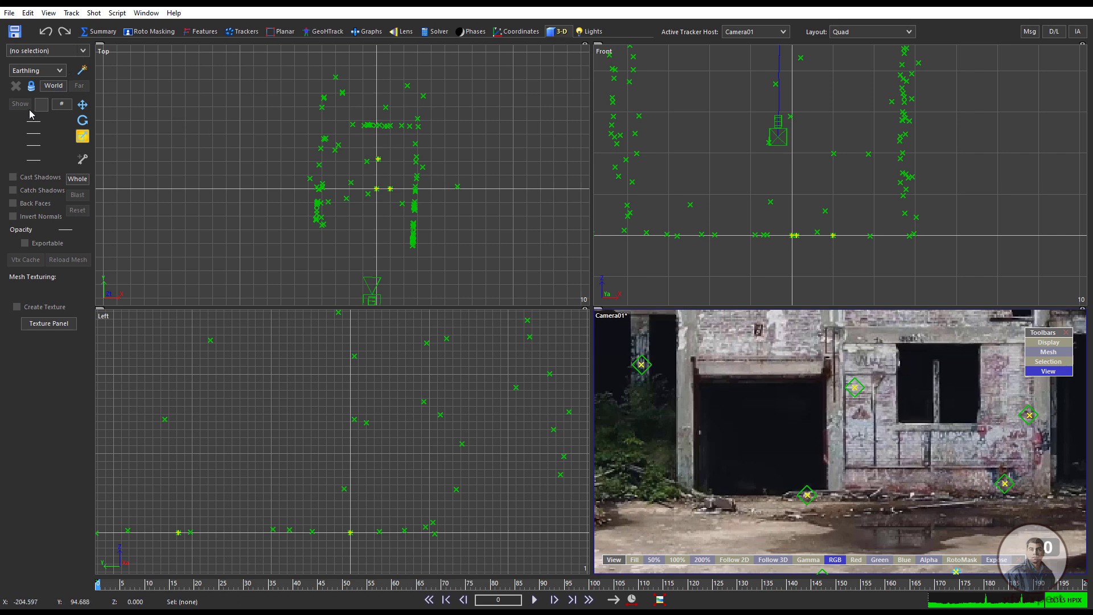
Step: Show the hidden Guy01 Earthling mesh again and view its leg beside the doorway trackers
{"action": "left_click", "coordinate": [73, 51]}
{"action": "left_click", "coordinate": [21, 74]}
{"action": "left_click", "coordinate": [20, 104]}
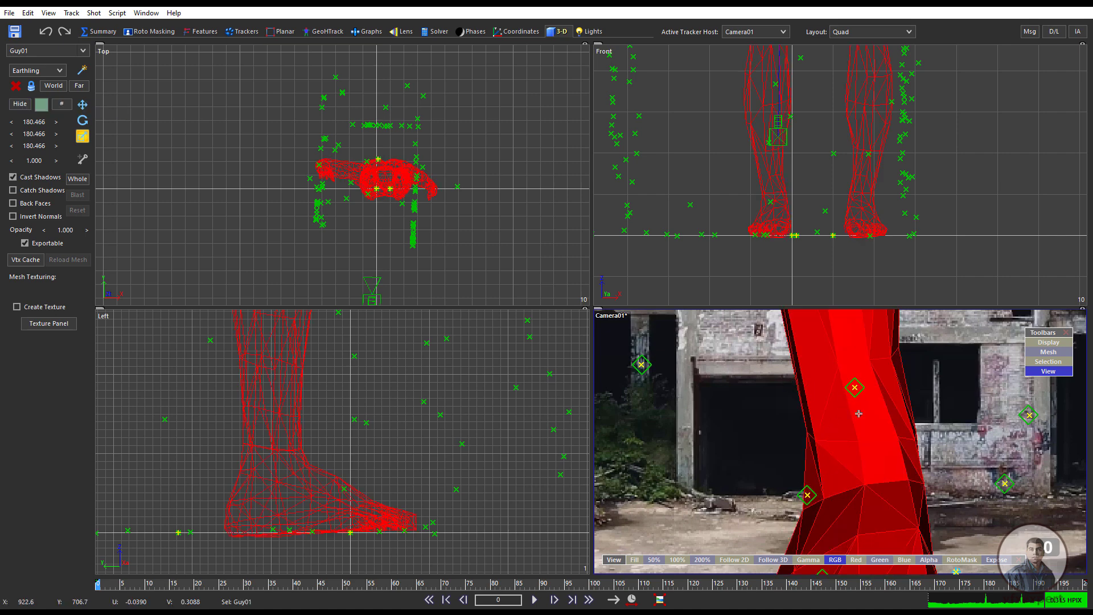
{"action": "scroll", "coordinate": [853, 419], "scroll_direction": "down", "scroll_amount": 2}
{"action": "scroll", "coordinate": [853, 419], "scroll_direction": "up", "scroll_amount": 3}
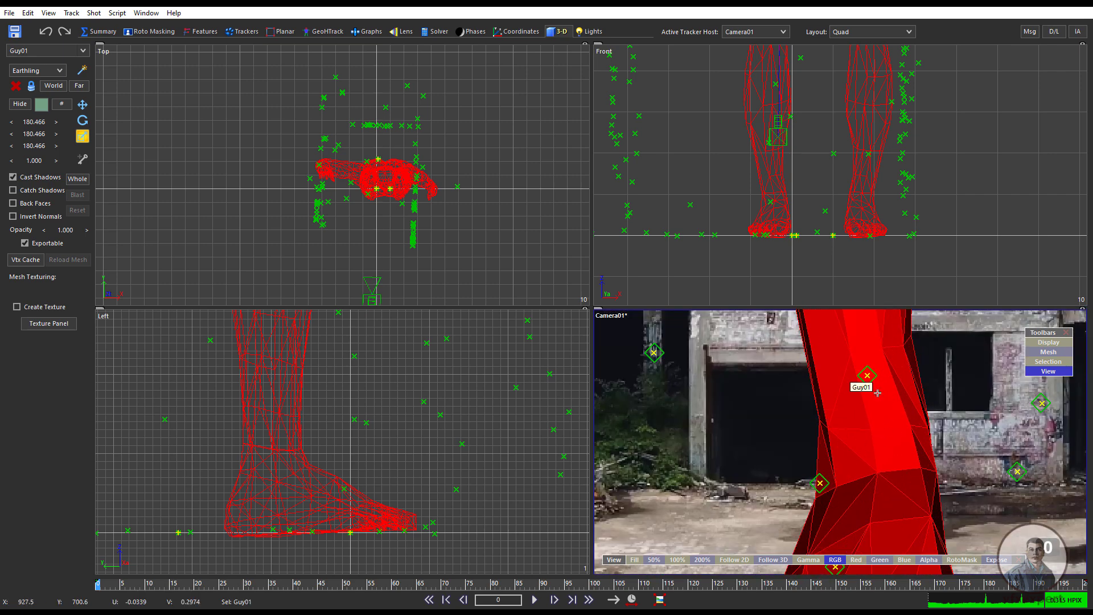
Step: Make Tracker80 the target point of Tracker88 and set the distance constraint between them to 310
{"action": "left_click", "coordinate": [820, 484]}
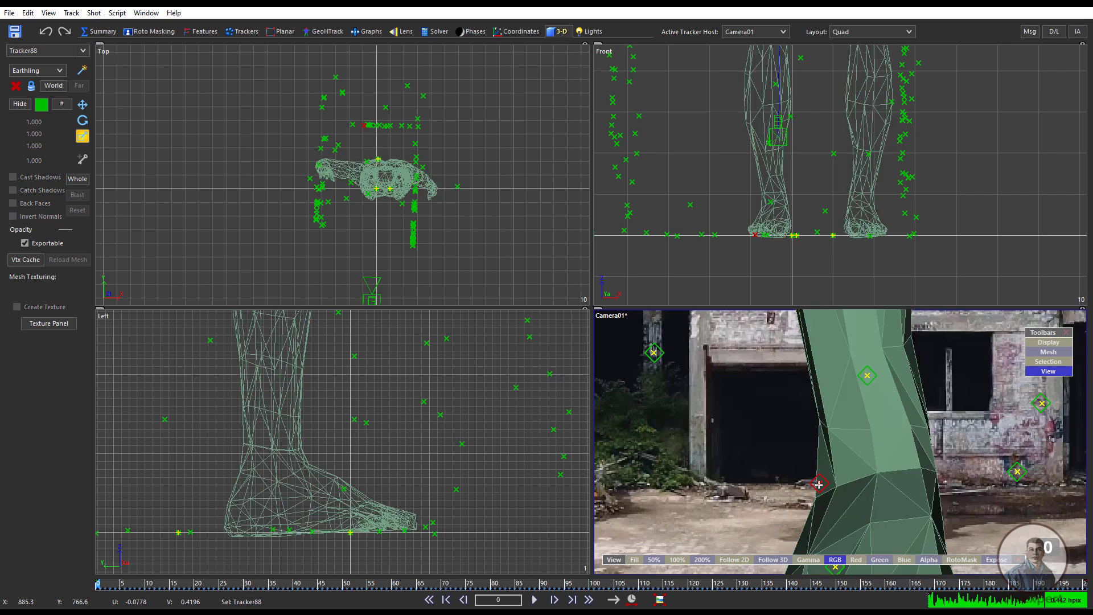
{"action": "mouse_move", "coordinate": [823, 483]}
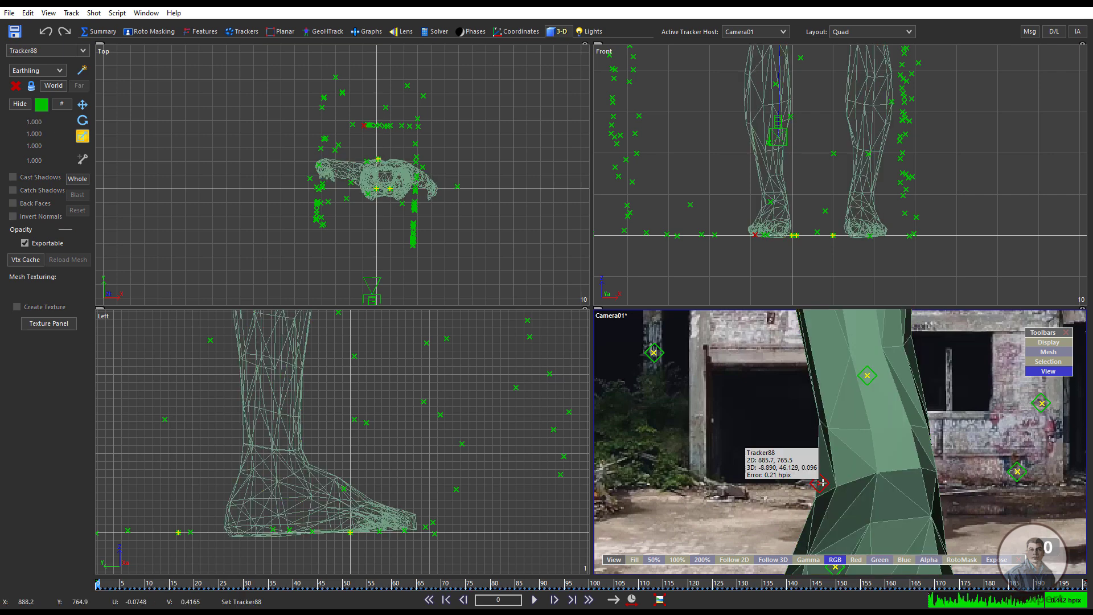
{"action": "left_click", "coordinate": [868, 375], "text": "shift"}
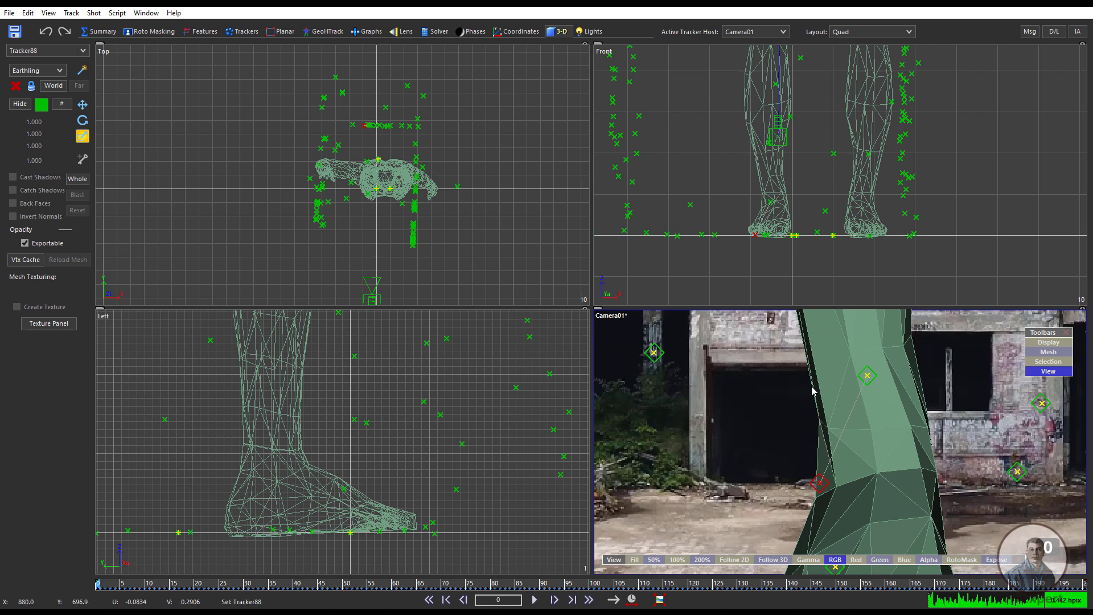
{"action": "left_click", "coordinate": [532, 34]}
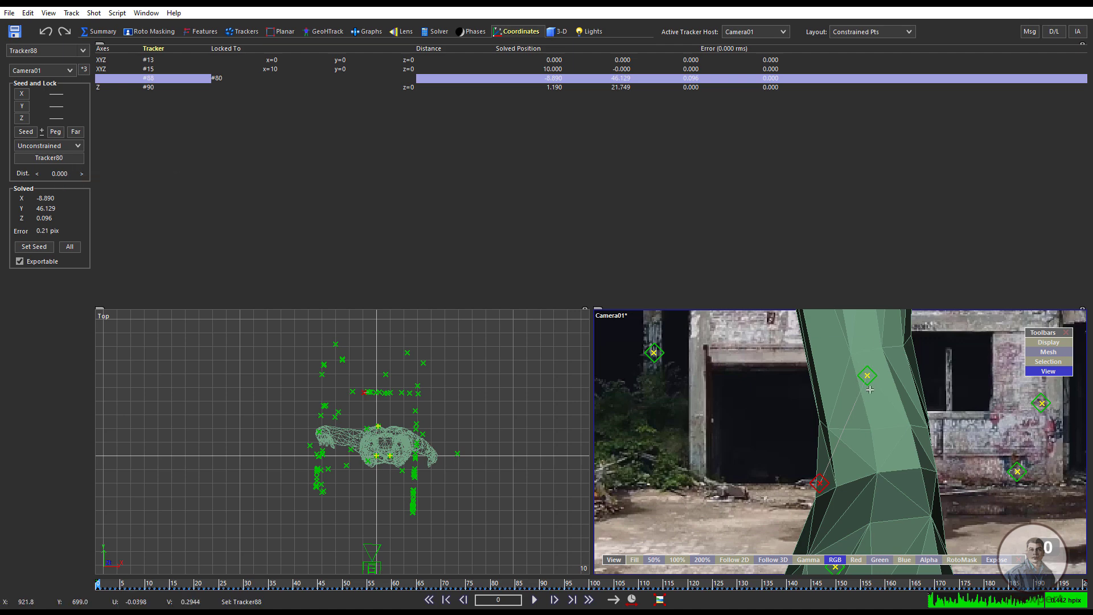
{"action": "double_click", "coordinate": [69, 173]}
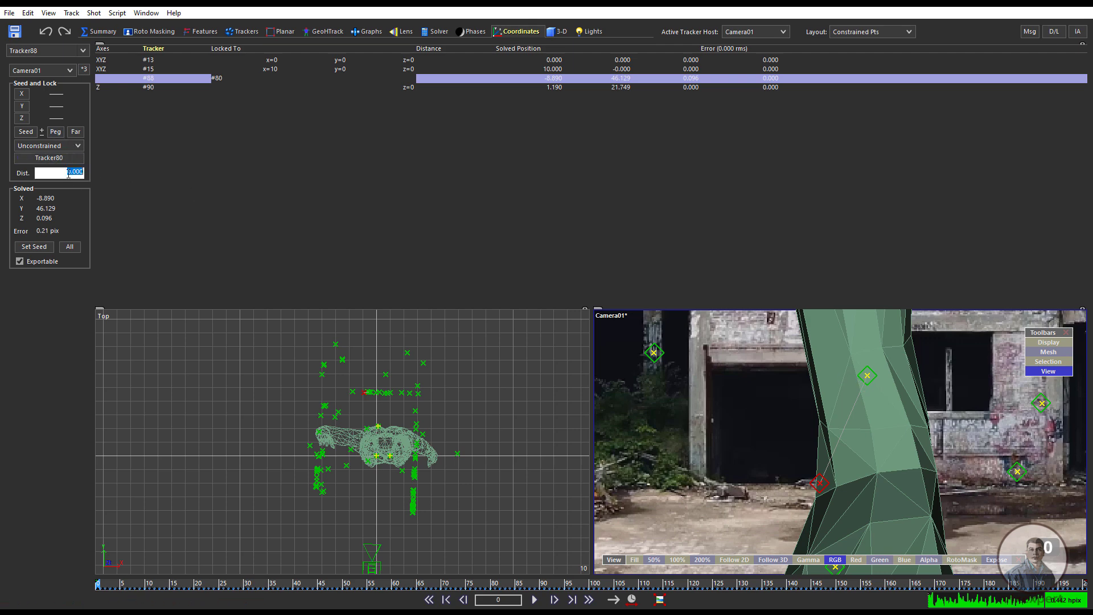
{"action": "type", "text": "310"}
{"action": "key", "text": "Return"}
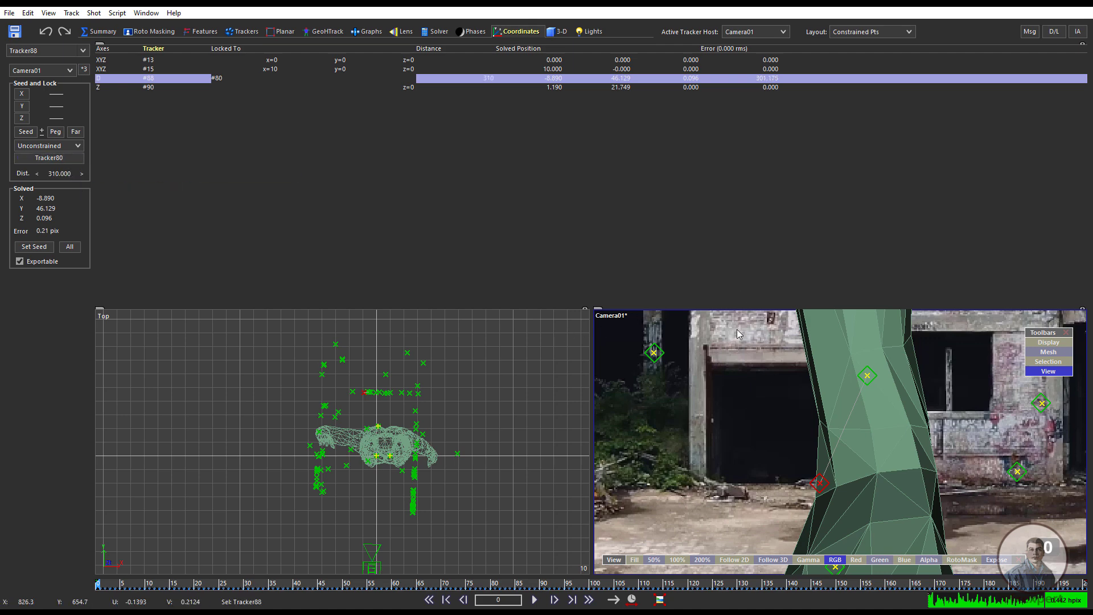
Step: Run the Refine solve with the distance constraint and select the Earthling in the camera view to check its size
{"action": "left_click", "coordinate": [438, 31]}
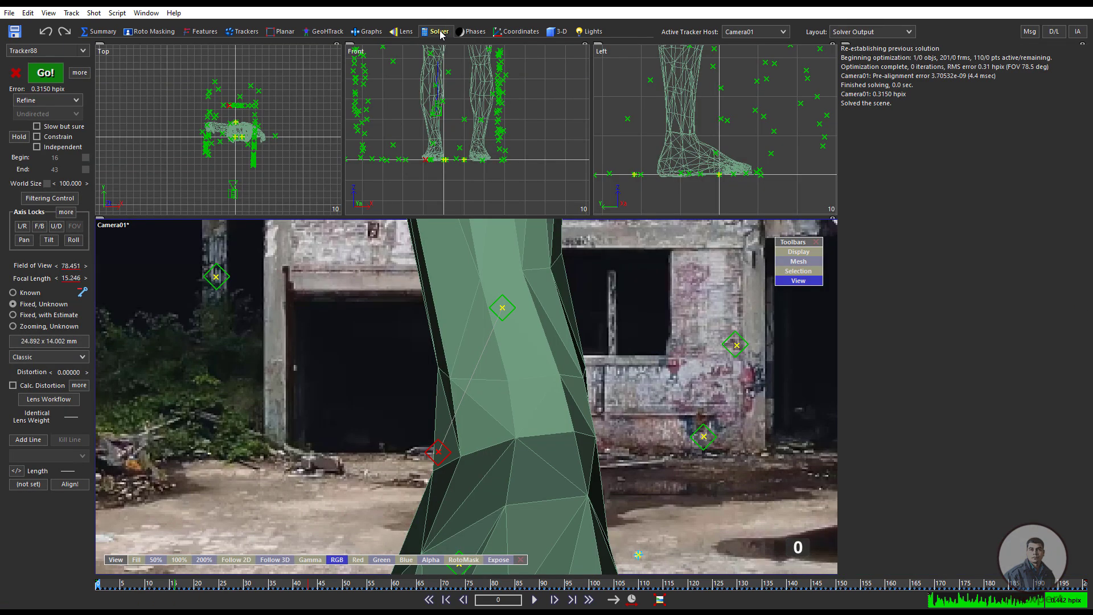
{"action": "left_click", "coordinate": [45, 73]}
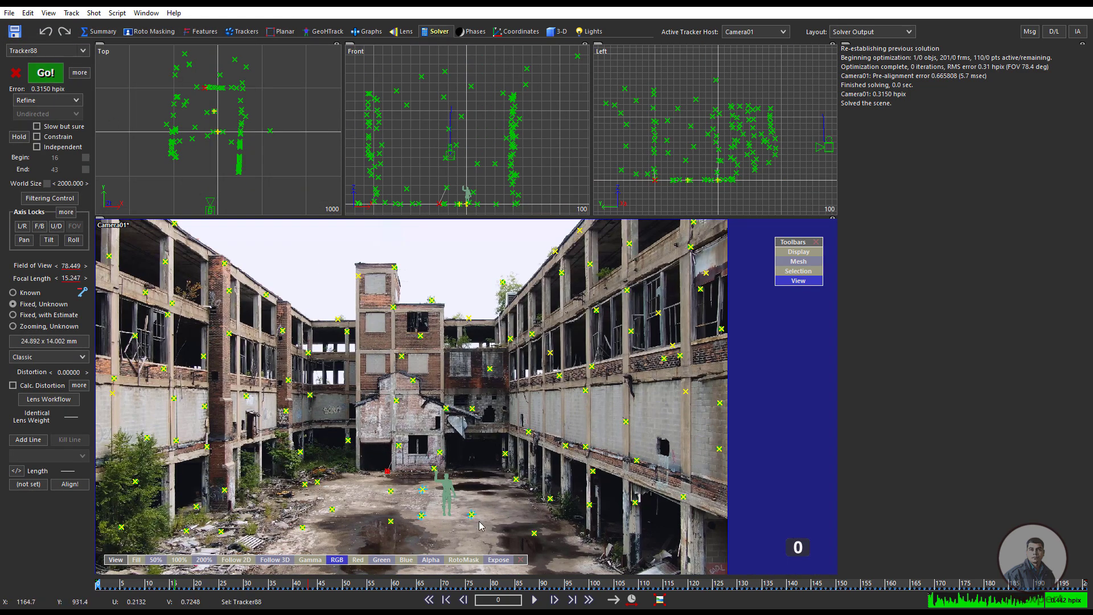
{"action": "scroll", "coordinate": [445, 524], "scroll_direction": "up", "scroll_amount": 2}
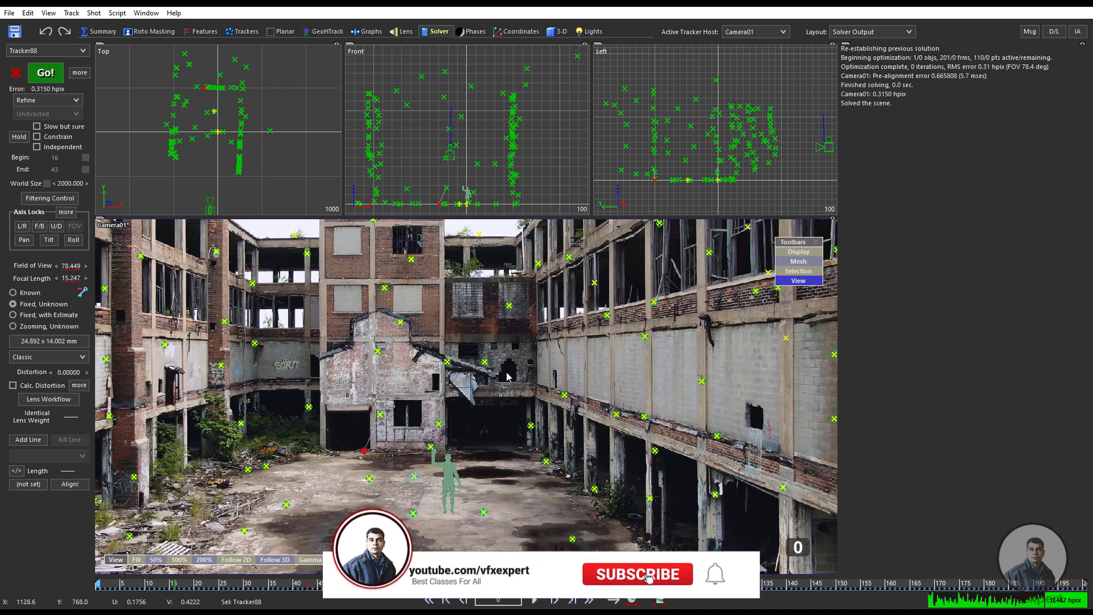
{"action": "left_click", "coordinate": [558, 32]}
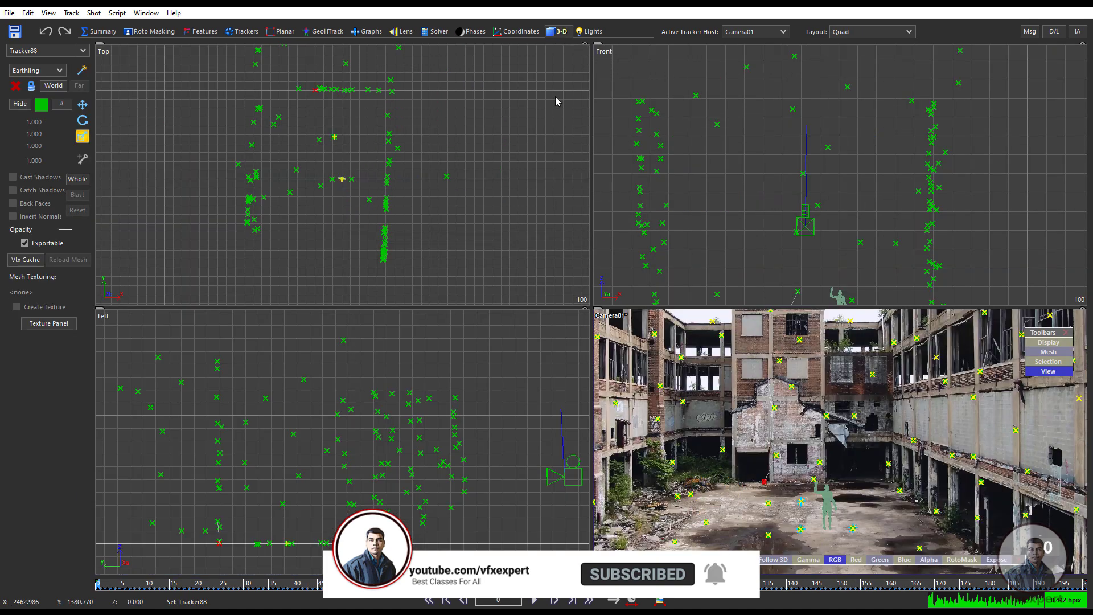
{"action": "left_click", "coordinate": [822, 498]}
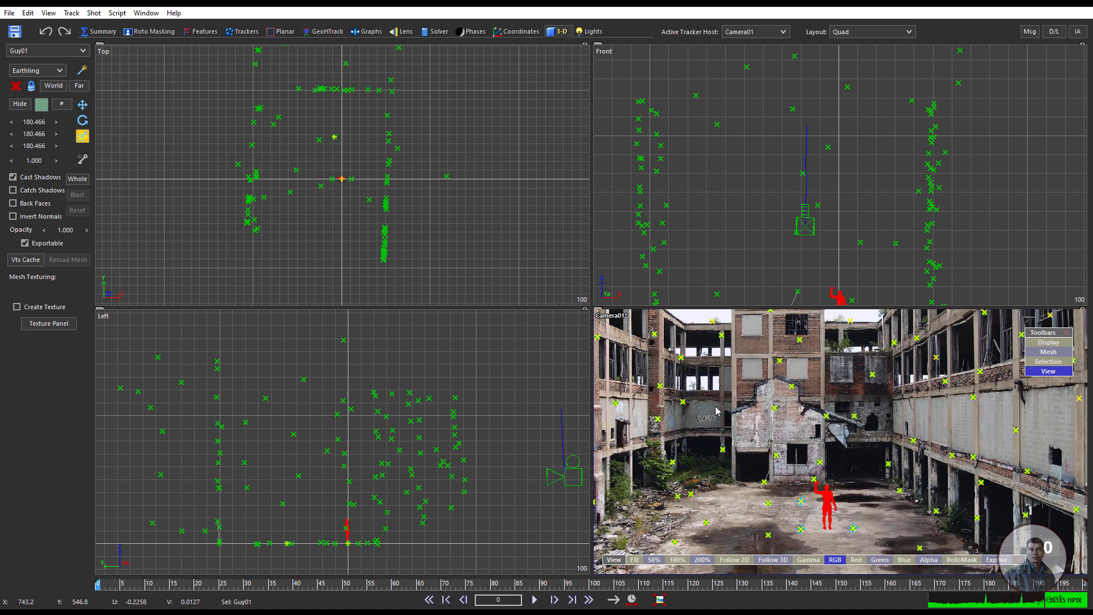
Step: Change Tracker15's coordinate lock to On X Axis and run the Refine solve again
{"action": "left_click", "coordinate": [522, 32]}
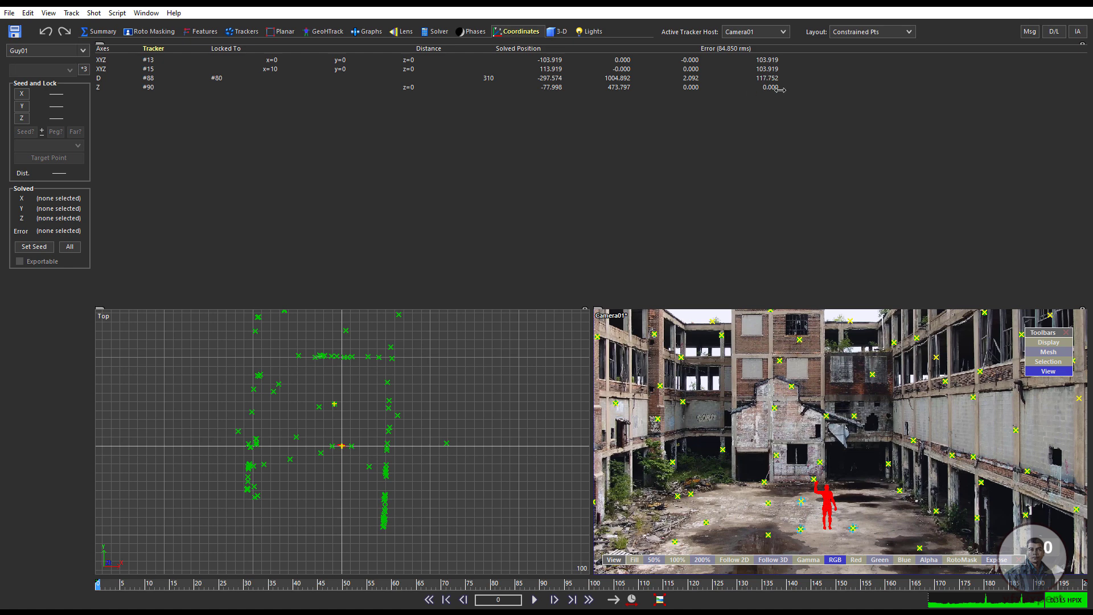
{"action": "left_click", "coordinate": [149, 80]}
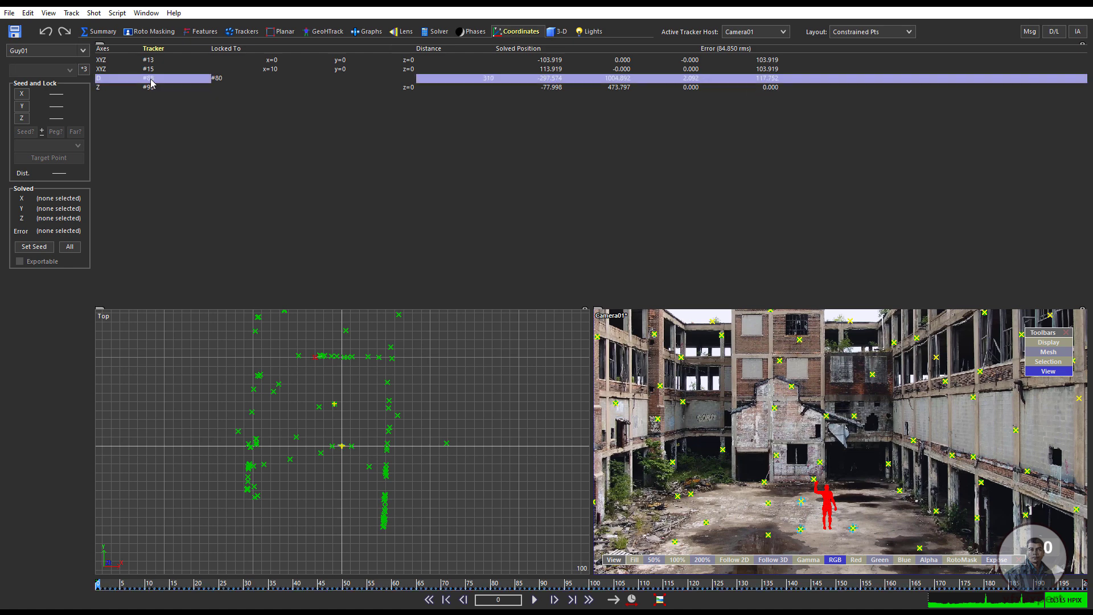
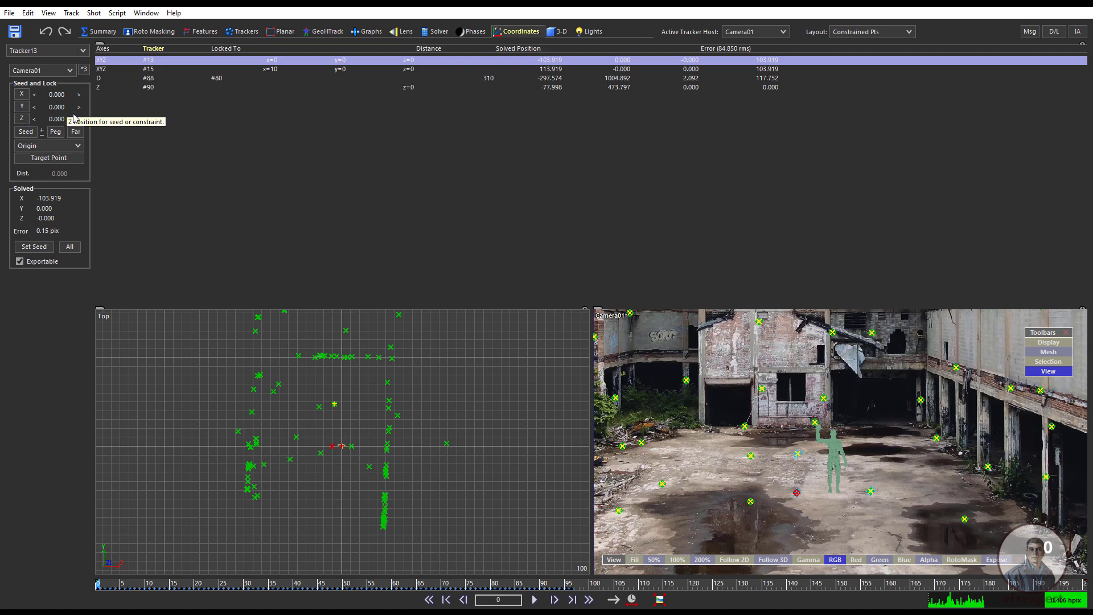
{"action": "left_click", "coordinate": [871, 492]}
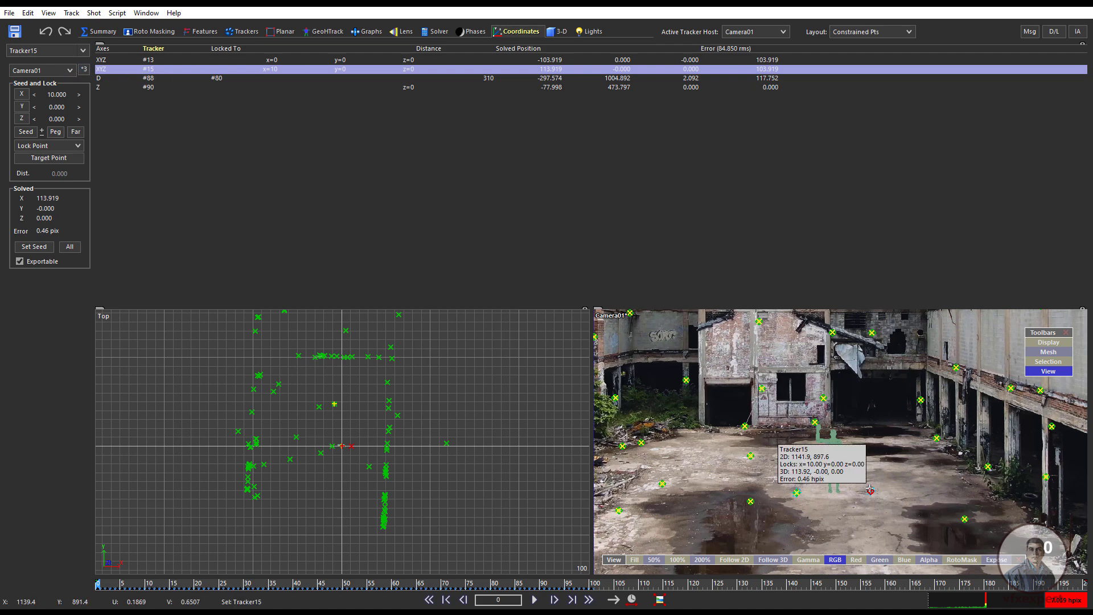
{"action": "left_click", "coordinate": [78, 146]}
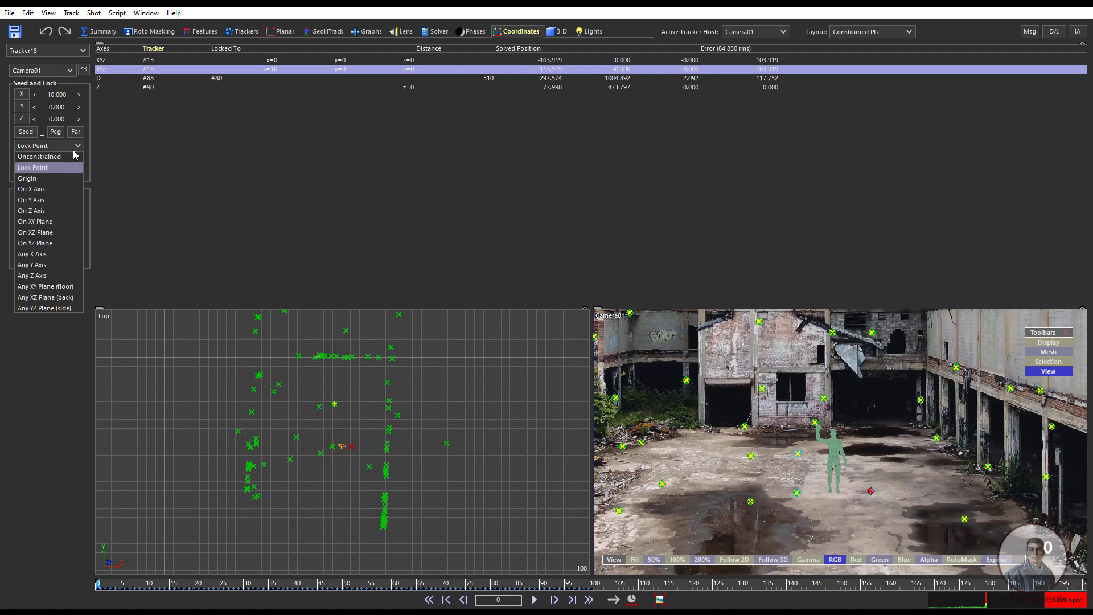
{"action": "left_click", "coordinate": [47, 190]}
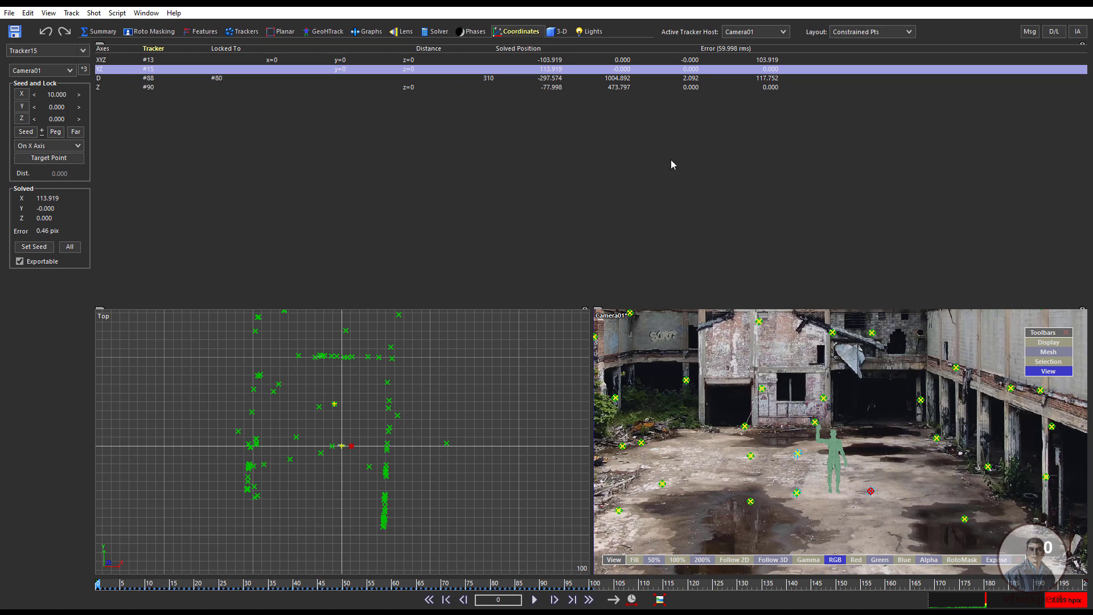
{"action": "left_click", "coordinate": [439, 32]}
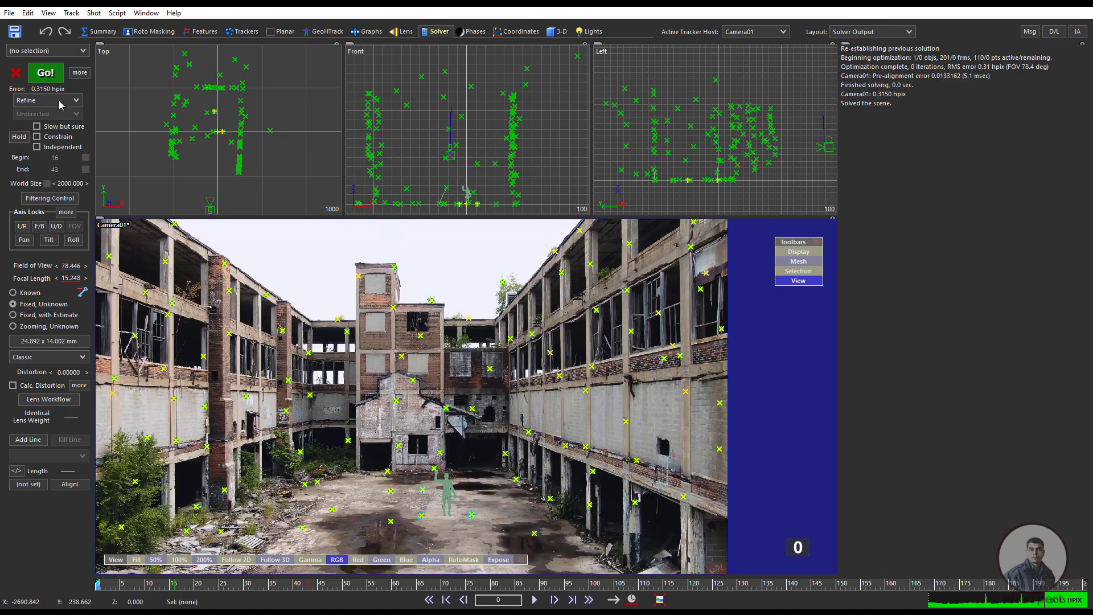
{"action": "left_click", "coordinate": [51, 76]}
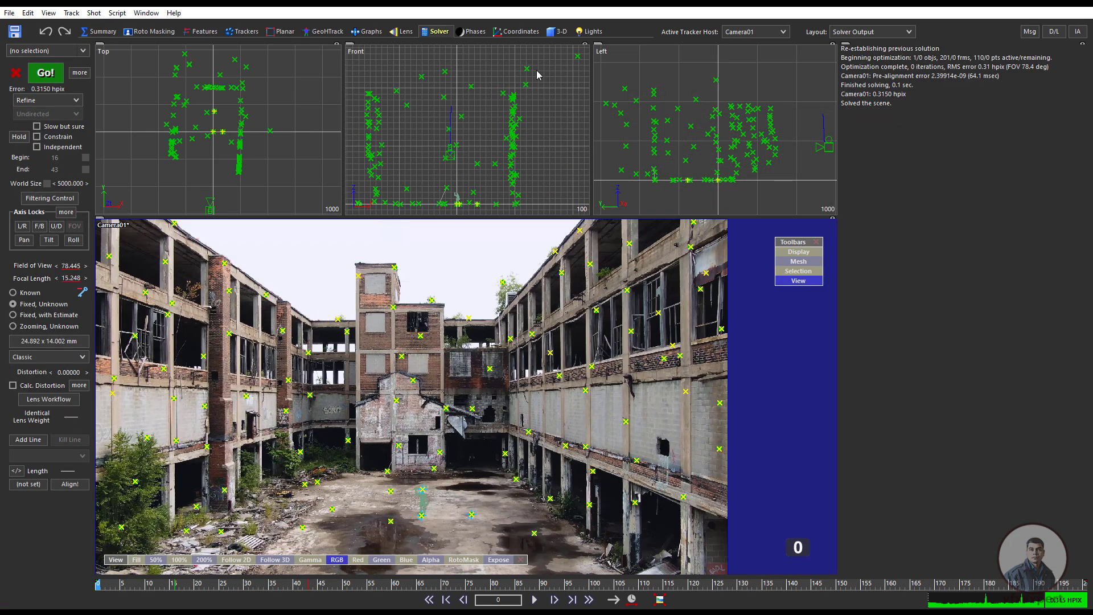
Step: Examine the constrained tracker list and compare the Guy01 Earthling's size in the camera view with the doorway trackers
{"action": "left_click", "coordinate": [519, 32]}
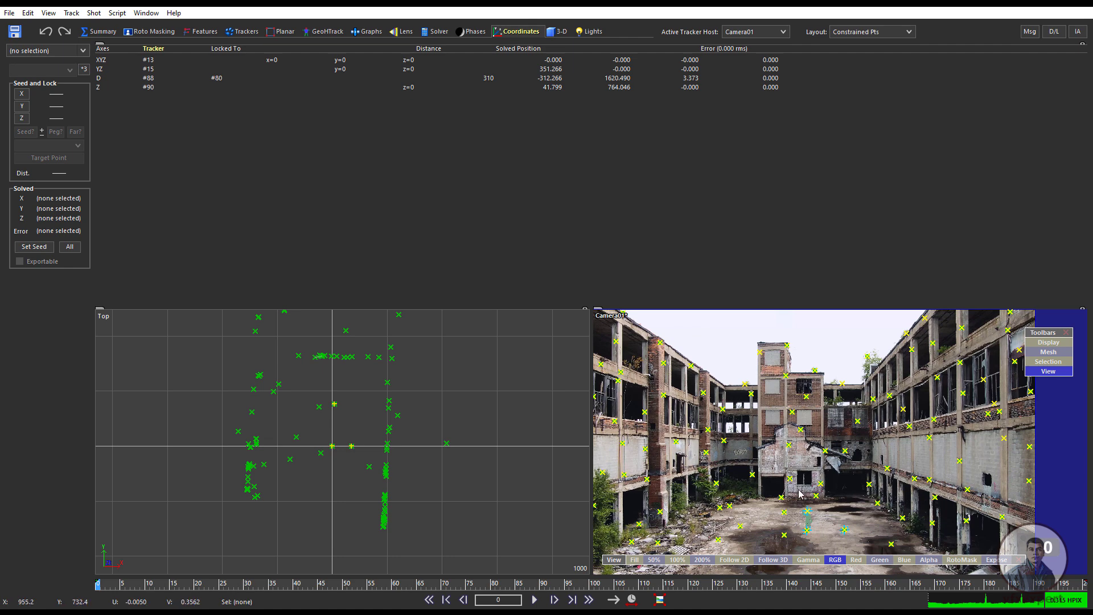
{"action": "mouse_move", "coordinate": [788, 501]}
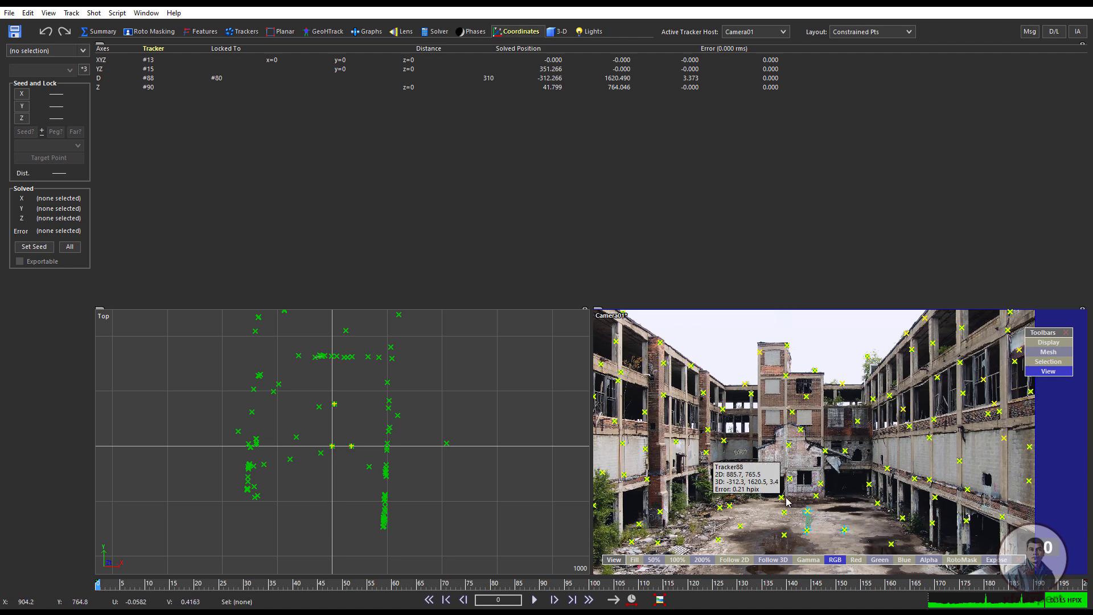
{"action": "scroll", "coordinate": [788, 501], "scroll_direction": "up", "scroll_amount": 3}
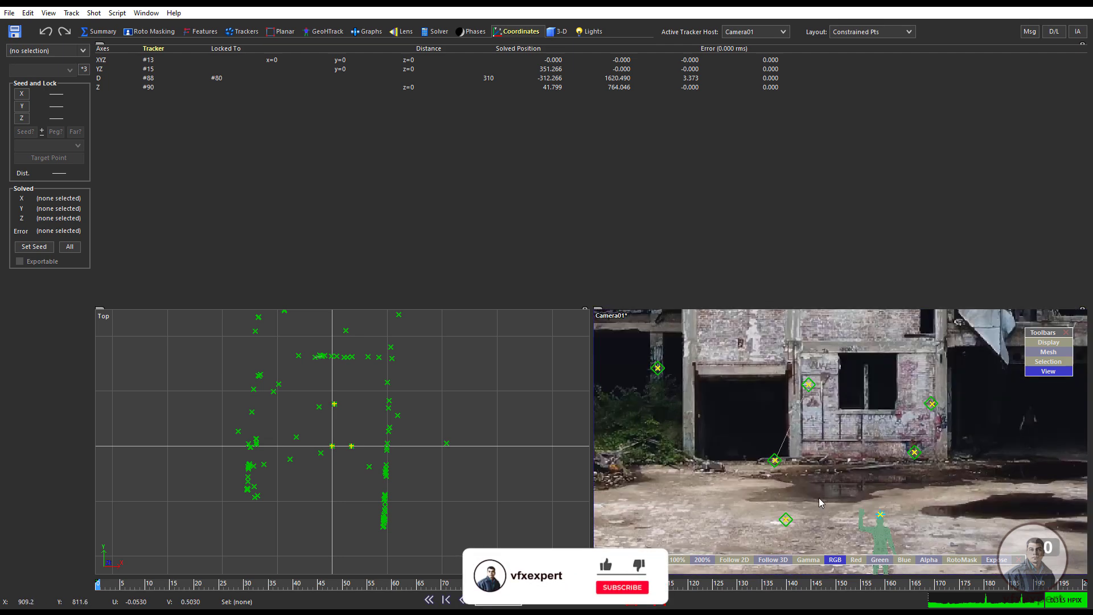
{"action": "left_click", "coordinate": [556, 32]}
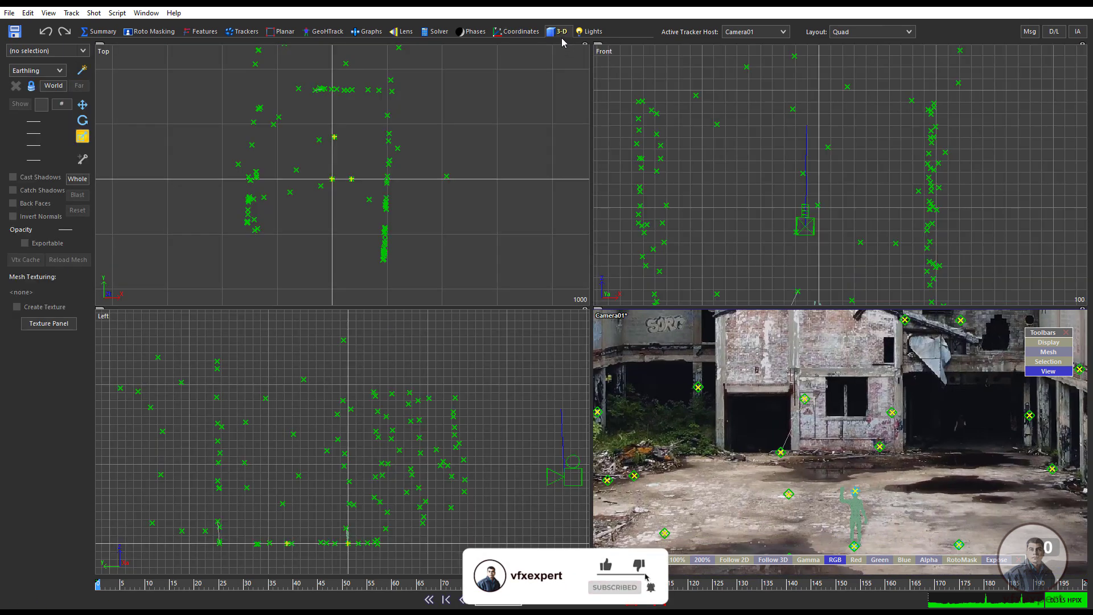
{"action": "scroll", "coordinate": [826, 470], "scroll_direction": "up", "scroll_amount": 8}
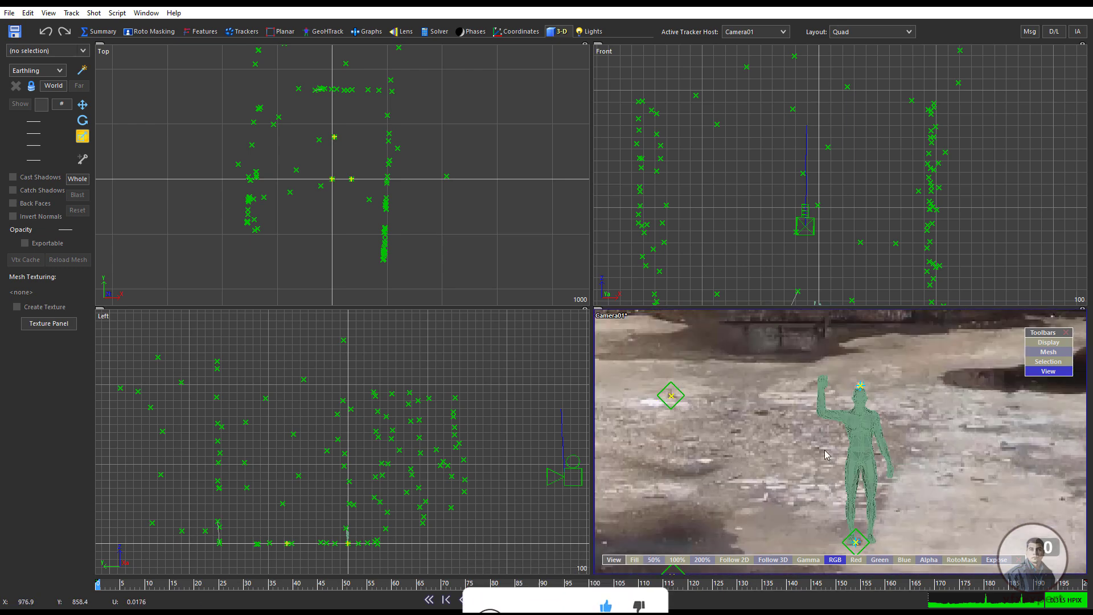
{"action": "scroll", "coordinate": [826, 454], "scroll_direction": "down", "scroll_amount": 6}
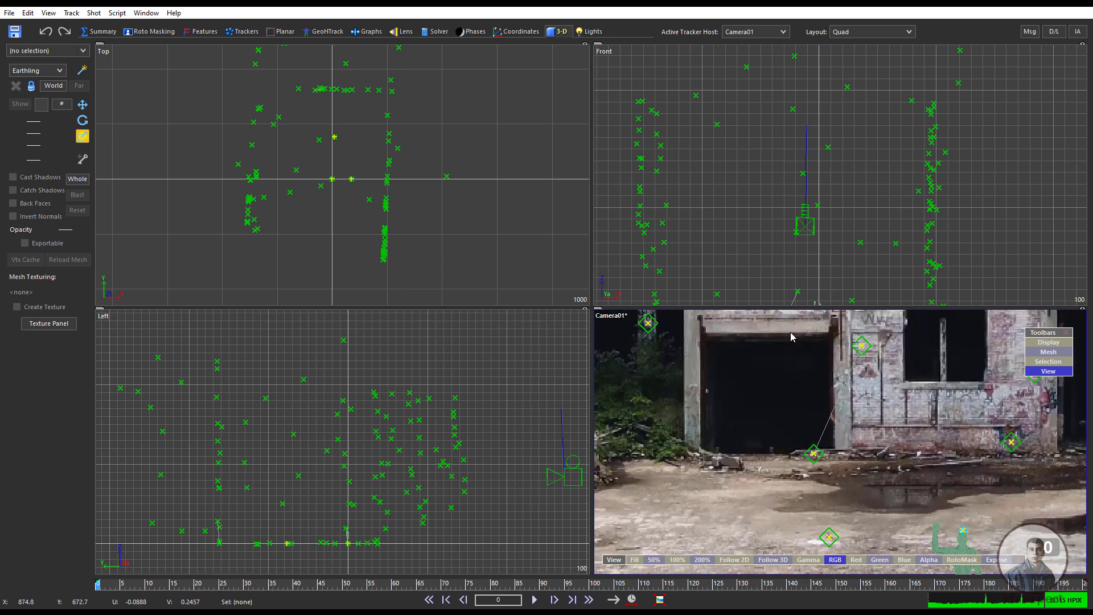
{"action": "scroll", "coordinate": [800, 433], "scroll_direction": "up", "scroll_amount": 6}
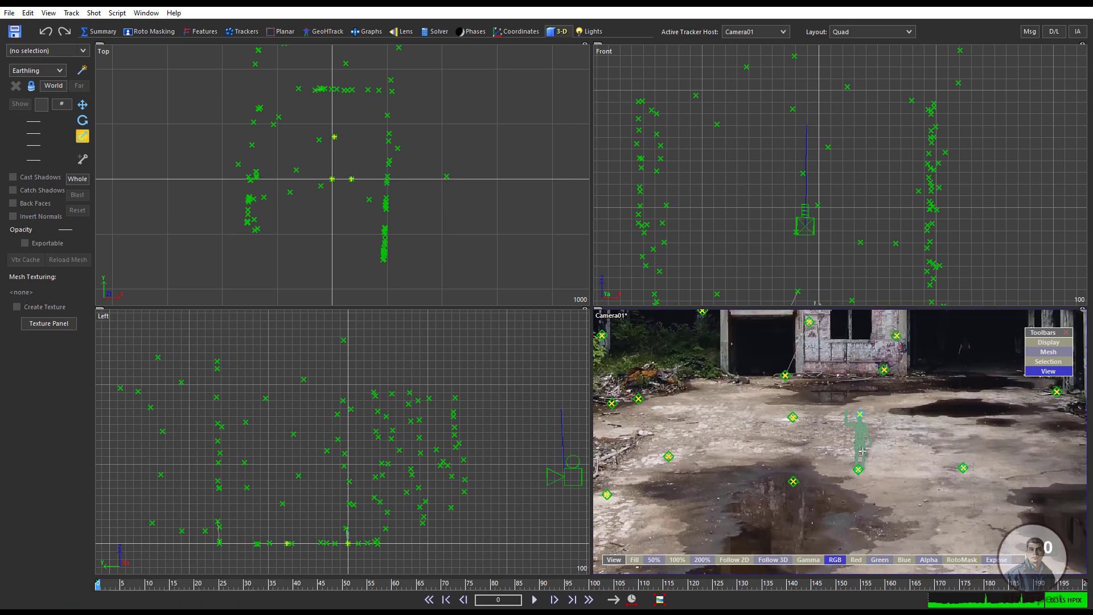
{"action": "scroll", "coordinate": [869, 437], "scroll_direction": "down", "scroll_amount": 6}
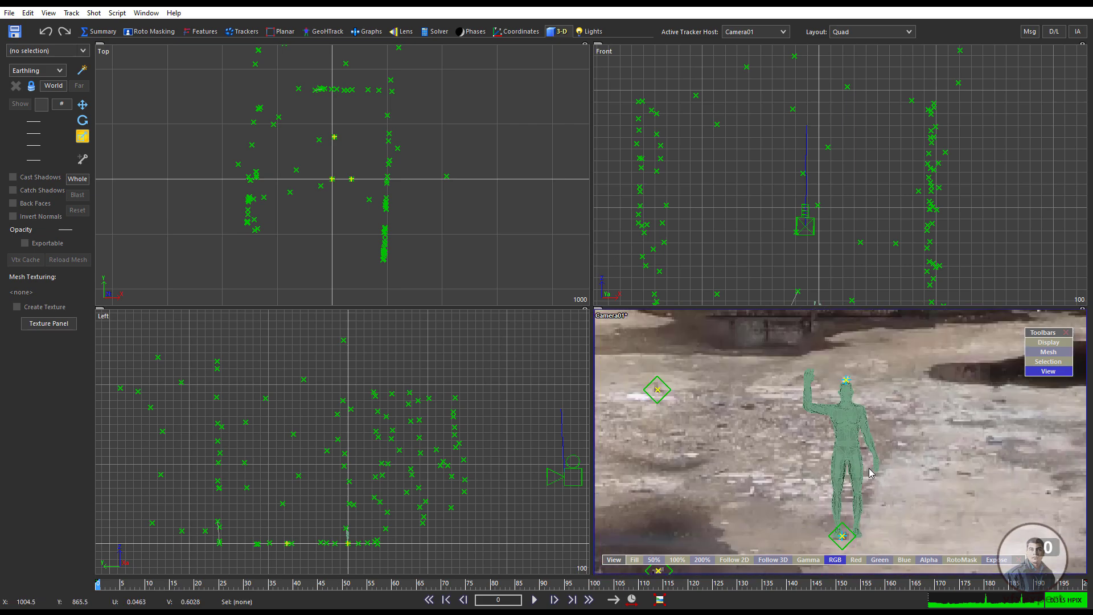
Step: Select the Guy01 mesh and move it sideways in the Front view to Tracker88, at about X -310
{"action": "left_click", "coordinate": [82, 104]}
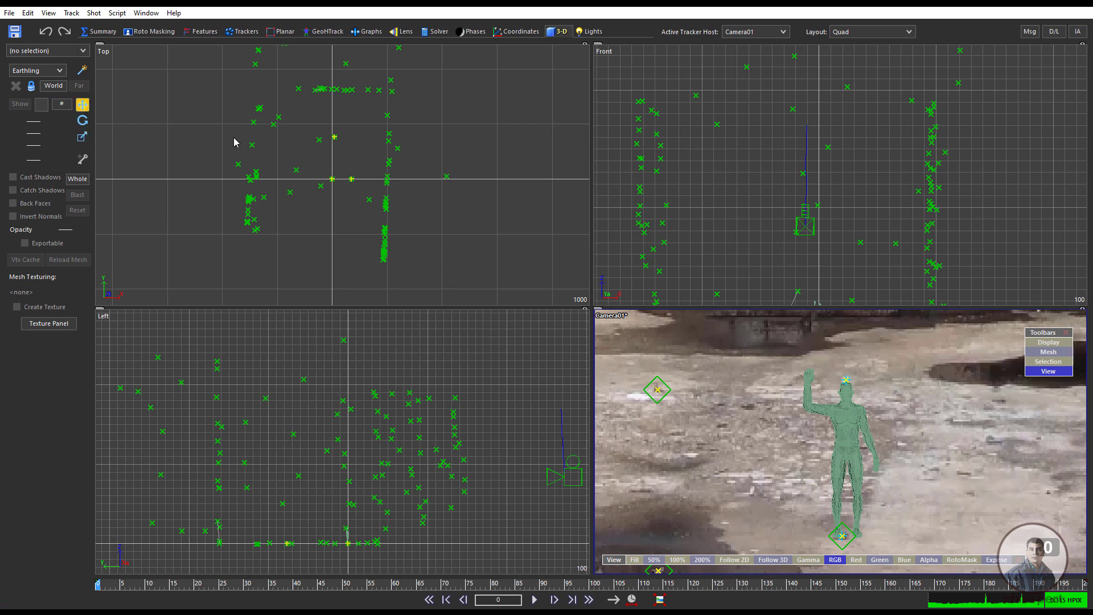
{"action": "left_click", "coordinate": [852, 433]}
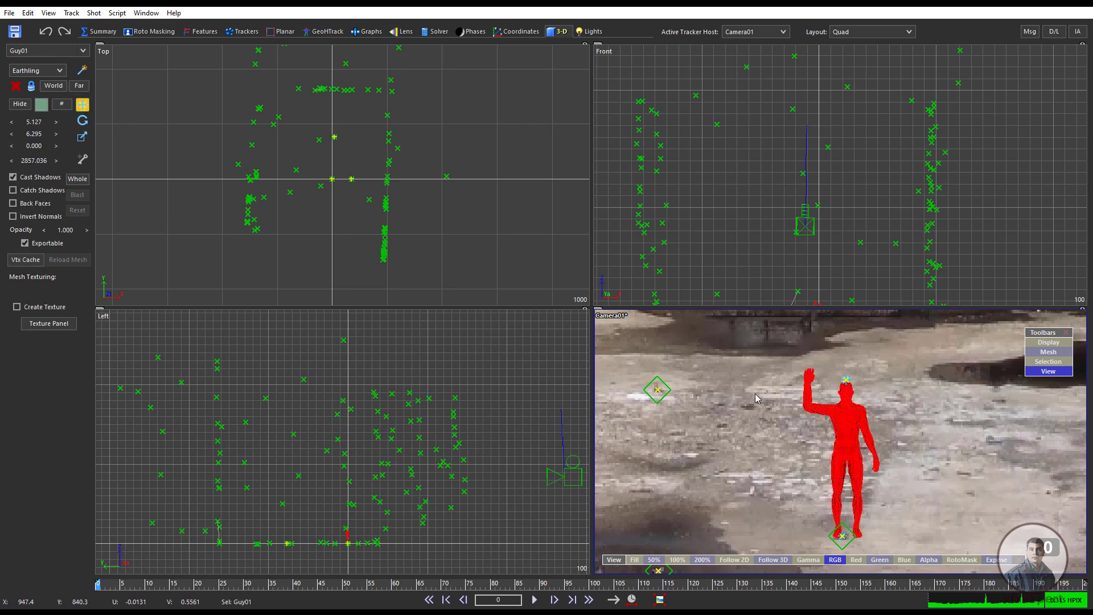
{"action": "scroll", "coordinate": [355, 180], "scroll_direction": "up", "scroll_amount": 3}
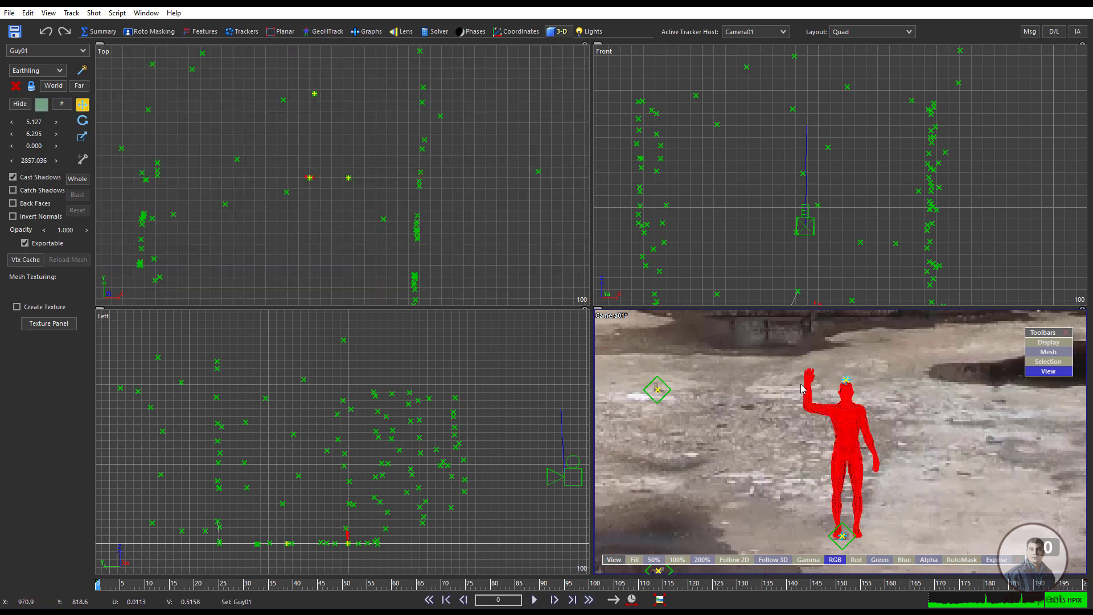
{"action": "middle_click_drag", "start_coordinate": [815, 254], "coordinate": [818, 167]}
{"action": "scroll", "coordinate": [811, 224], "scroll_direction": "up", "scroll_amount": 5}
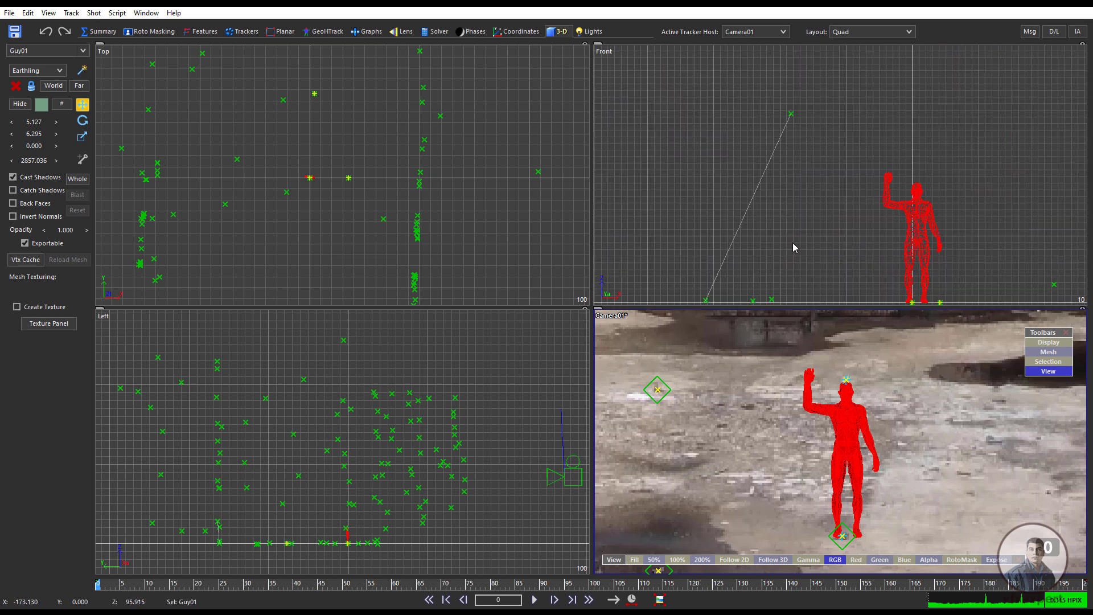
{"action": "middle_click_drag", "start_coordinate": [793, 244], "coordinate": [764, 233]}
{"action": "left_click_drag", "start_coordinate": [871, 232], "coordinate": [693, 230]}
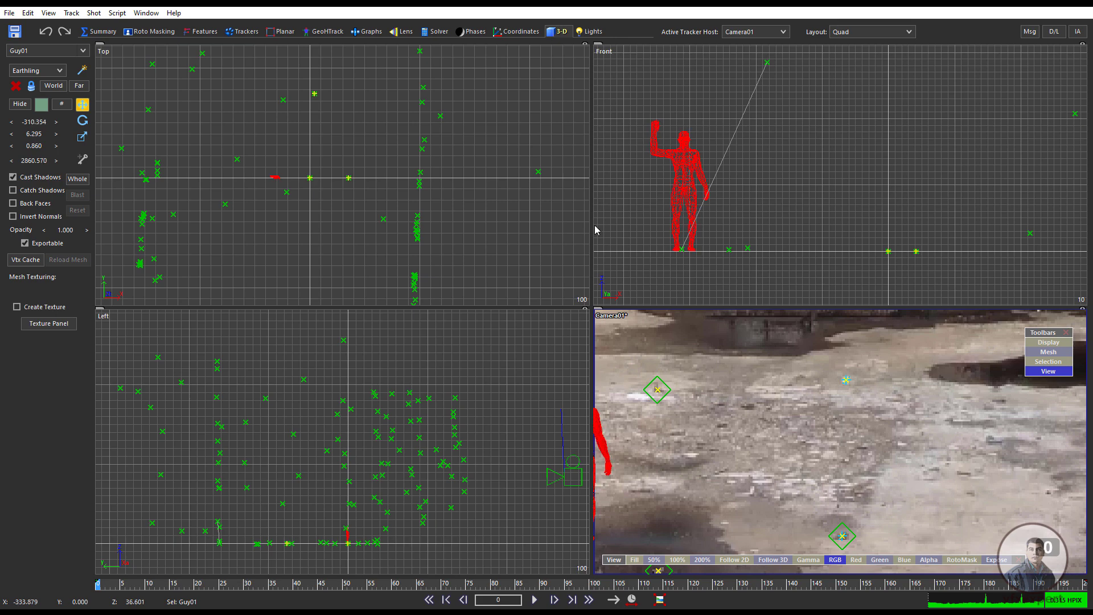
Step: Identify Tracker88 at the doorway and move Guy01 back in depth to it in the Left view, at about Y 1620
{"action": "scroll", "coordinate": [371, 488], "scroll_direction": "up", "scroll_amount": 3}
{"action": "scroll", "coordinate": [693, 435], "scroll_direction": "down", "scroll_amount": 5}
{"action": "left_click", "coordinate": [804, 380]}
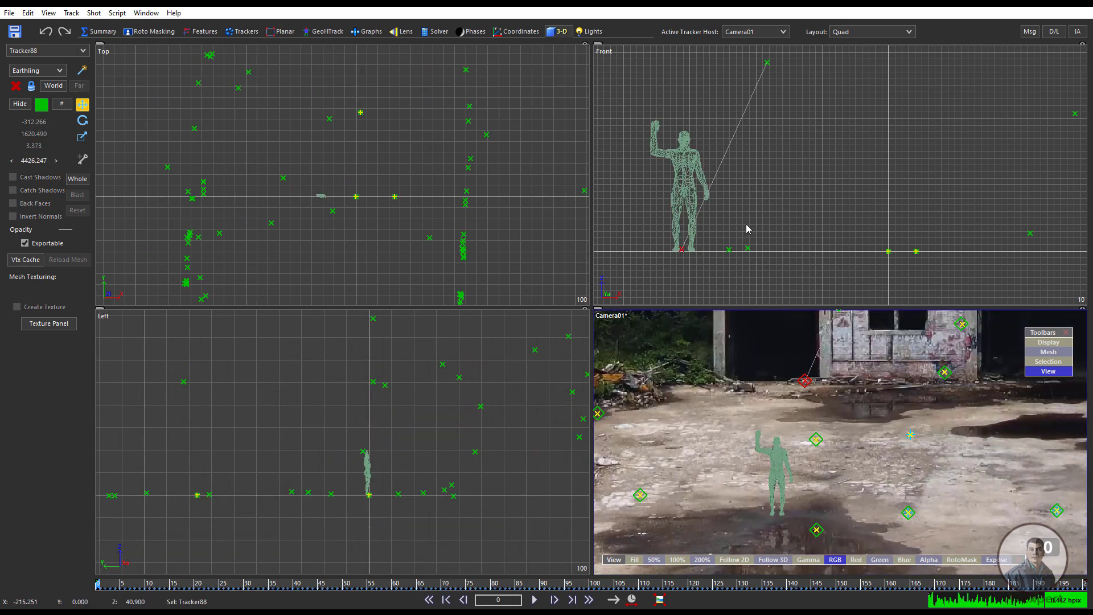
{"action": "scroll", "coordinate": [344, 244], "scroll_direction": "down", "scroll_amount": 5}
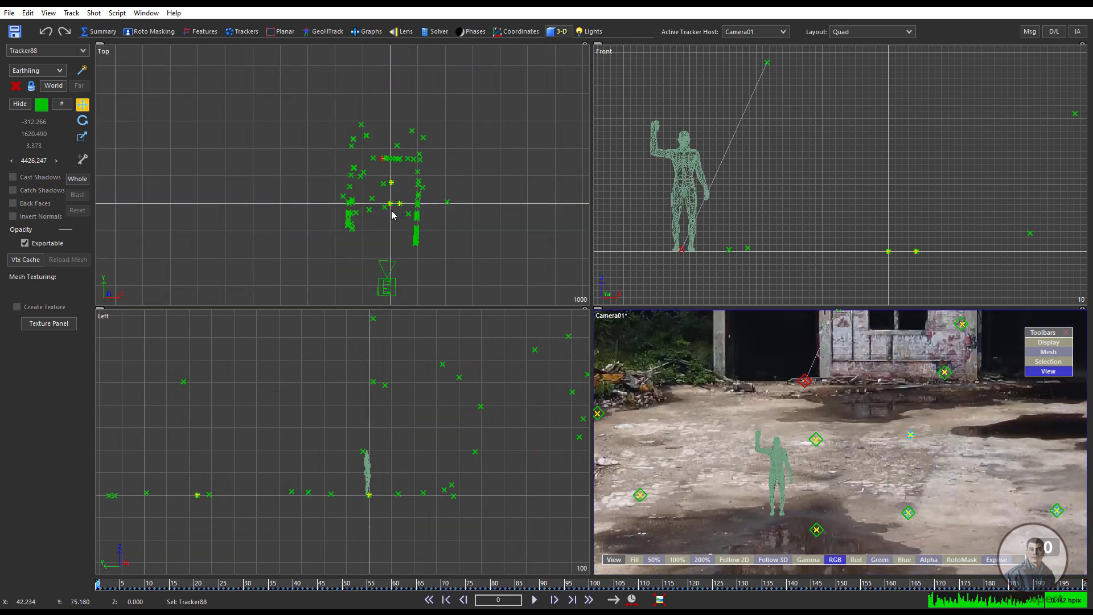
{"action": "middle_click_drag", "start_coordinate": [97, 513], "coordinate": [241, 462]}
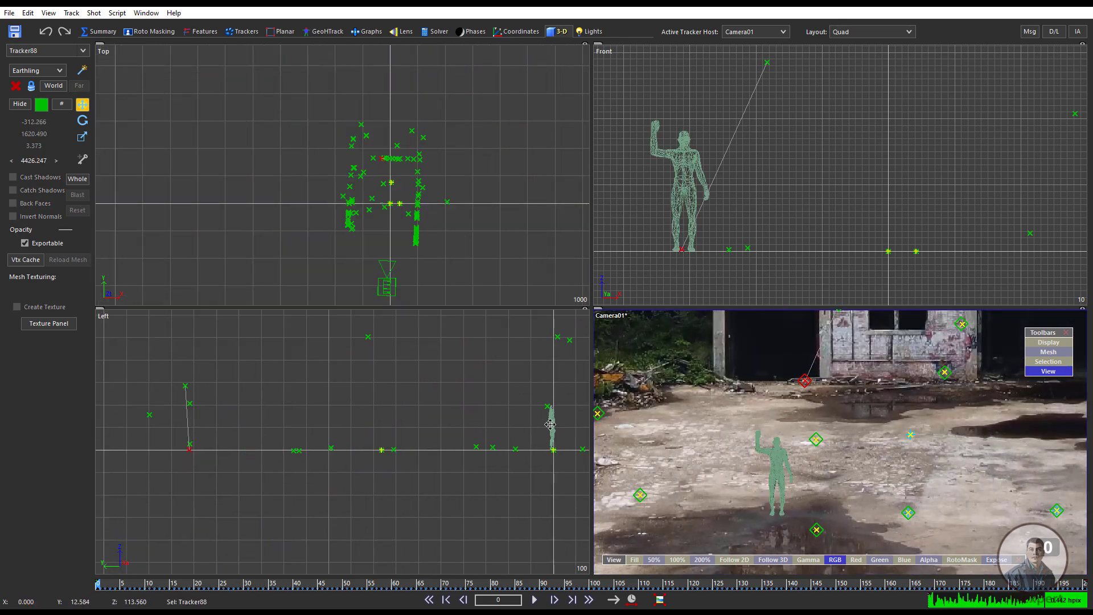
{"action": "left_click_drag", "start_coordinate": [550, 424], "coordinate": [187, 465]}
{"action": "scroll", "coordinate": [188, 466], "scroll_direction": "up", "scroll_amount": 5}
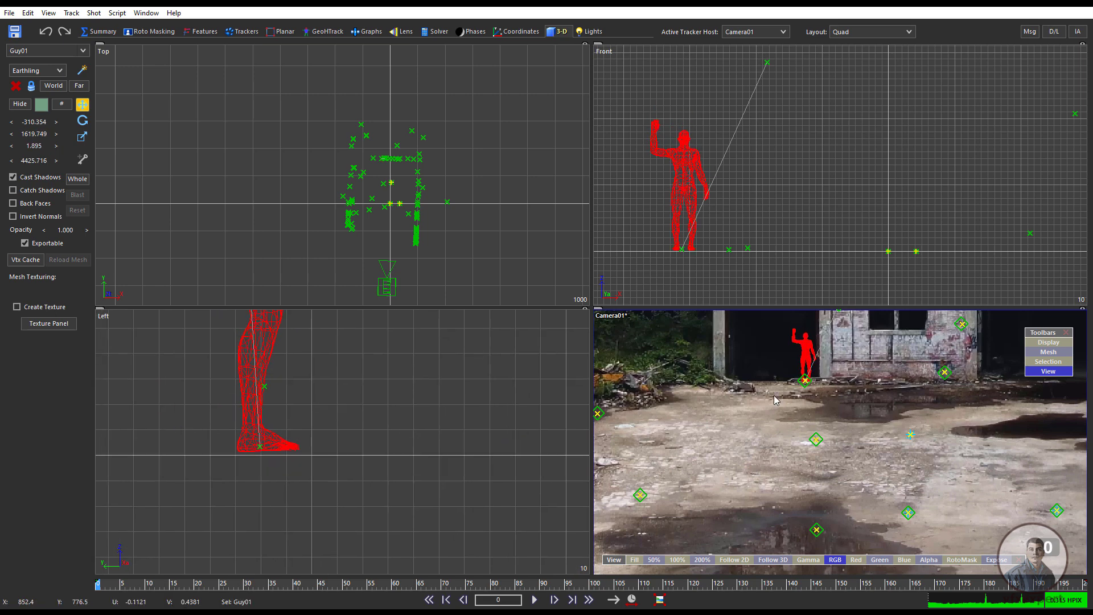
Step: Deselect Guy01 and examine its height against the doorway and surrounding building in the camera view
{"action": "scroll", "coordinate": [797, 425], "scroll_direction": "up", "scroll_amount": 3}
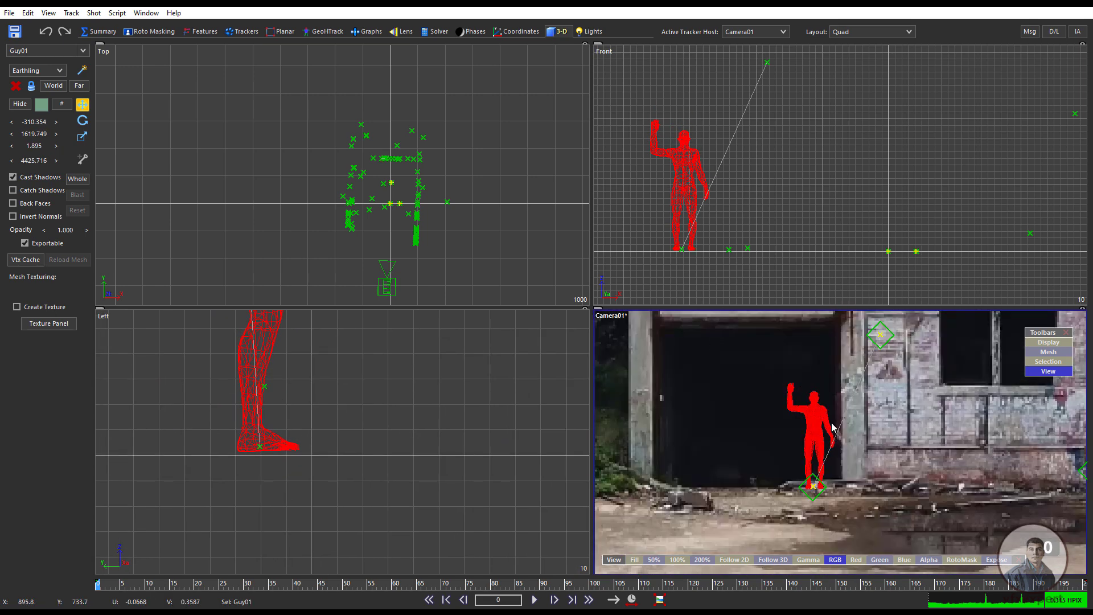
{"action": "scroll", "coordinate": [832, 427], "scroll_direction": "up", "scroll_amount": 1}
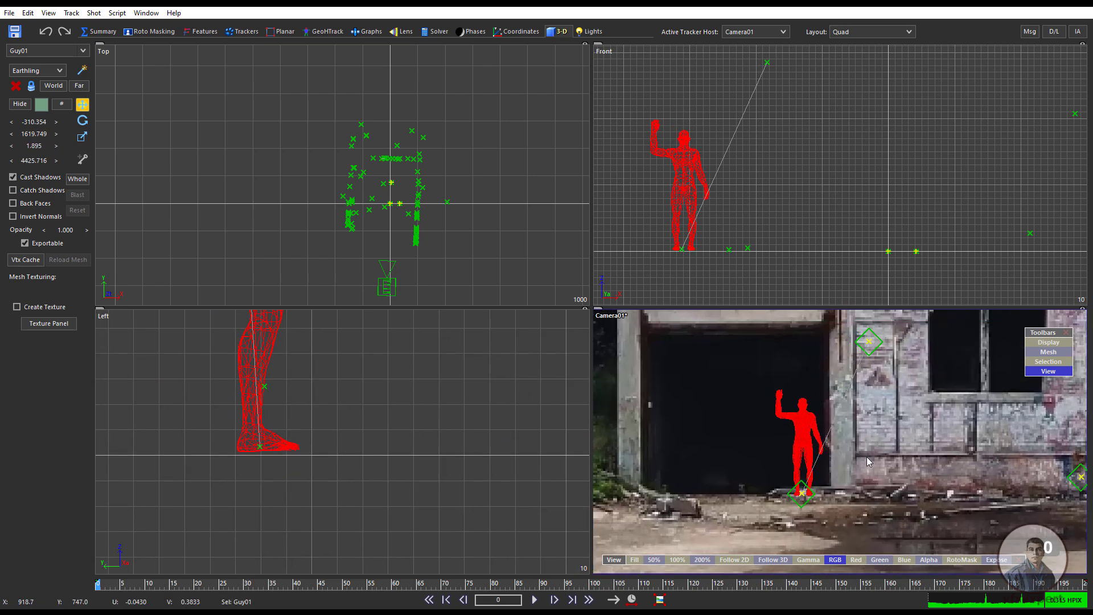
{"action": "left_click", "coordinate": [849, 447]}
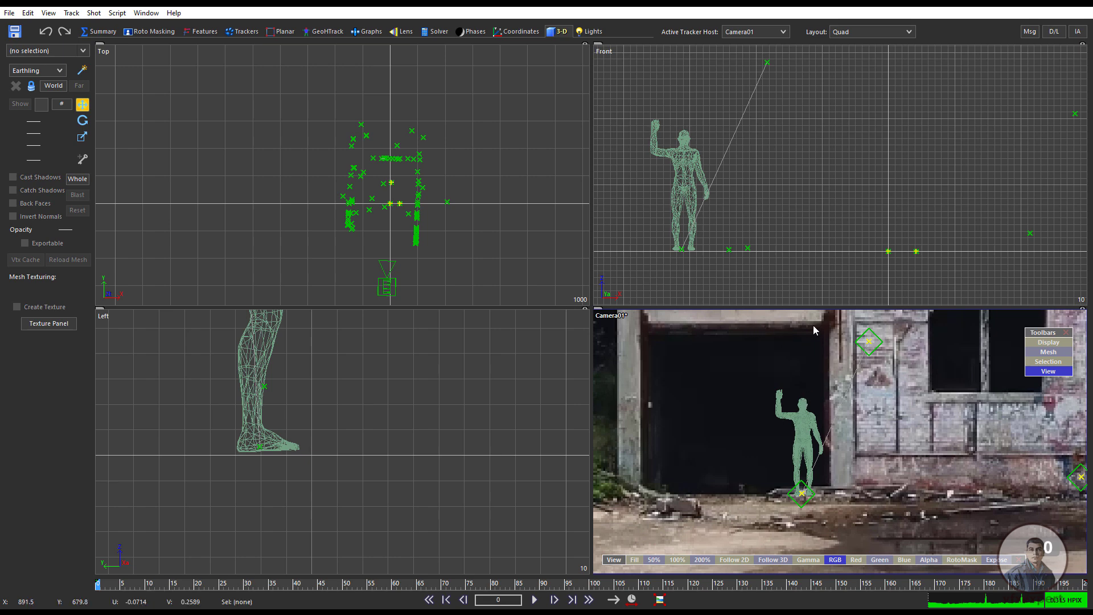
{"action": "mouse_move", "coordinate": [813, 326]}
{"action": "middle_mouse_down"}
{"action": "mouse_move", "coordinate": [818, 353]}
{"action": "mouse_move", "coordinate": [826, 343]}
{"action": "middle_mouse_up"}
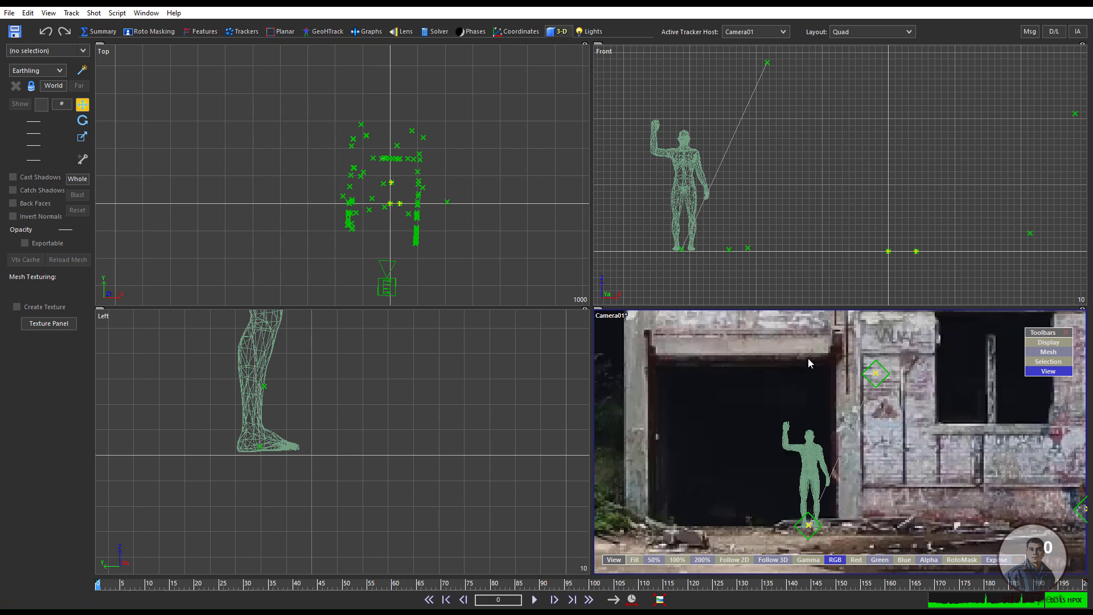
{"action": "scroll", "coordinate": [810, 464], "scroll_direction": "down", "scroll_amount": 2}
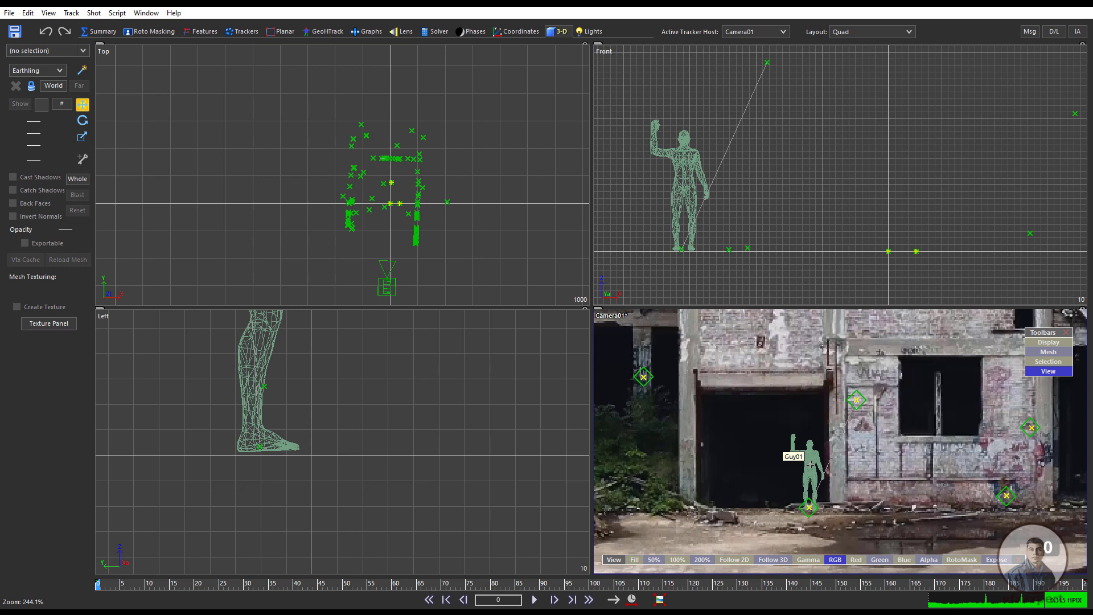
{"action": "scroll", "coordinate": [811, 464], "scroll_direction": "down", "scroll_amount": 3}
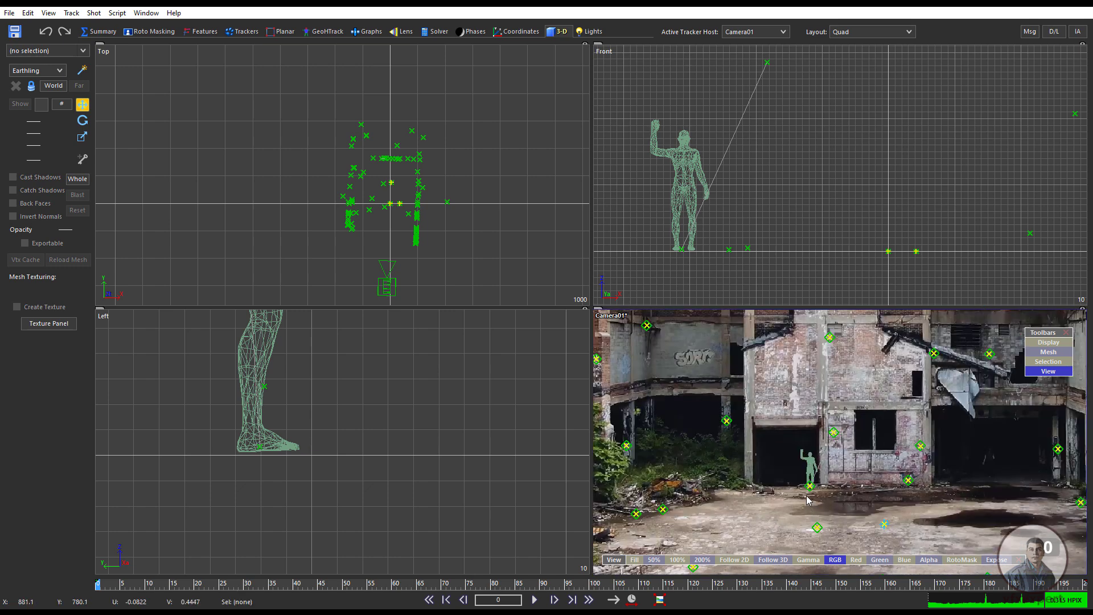
{"action": "scroll", "coordinate": [807, 499], "scroll_direction": "up", "scroll_amount": 2}
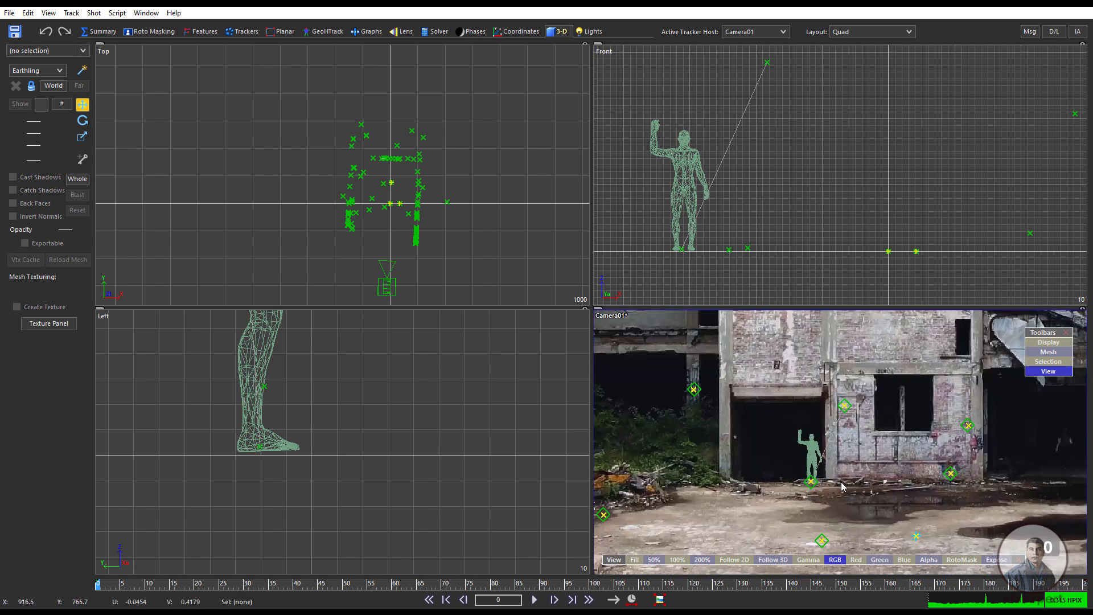
{"action": "scroll", "coordinate": [844, 485], "scroll_direction": "down", "scroll_amount": 3}
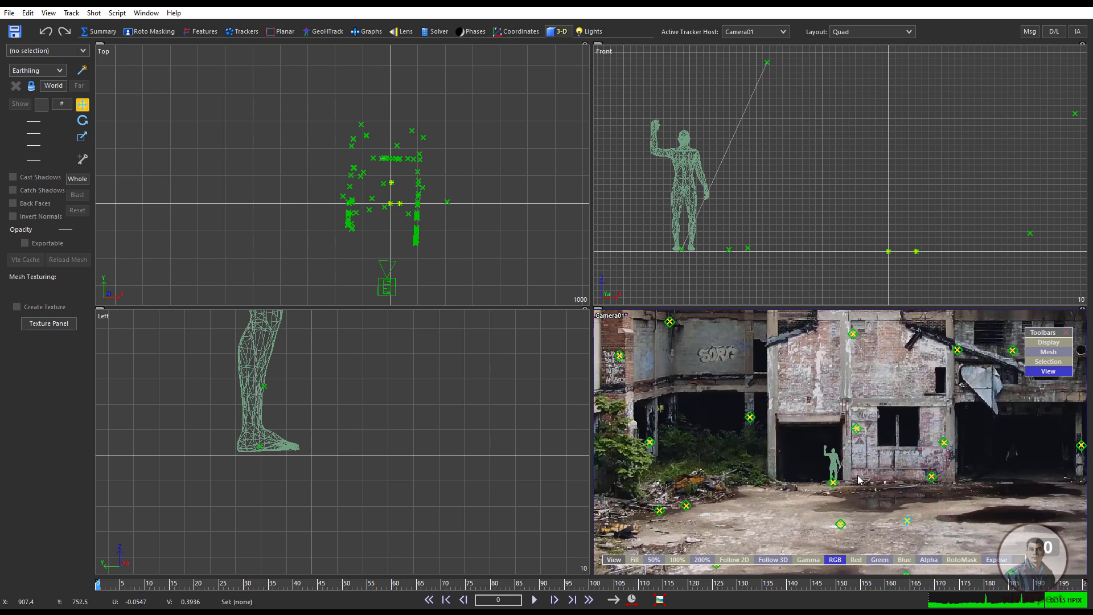
Step: Review Tracker88's distance constraint in the constrained points list and compare the doorway with the figure standing in it
{"action": "left_click", "coordinate": [519, 32]}
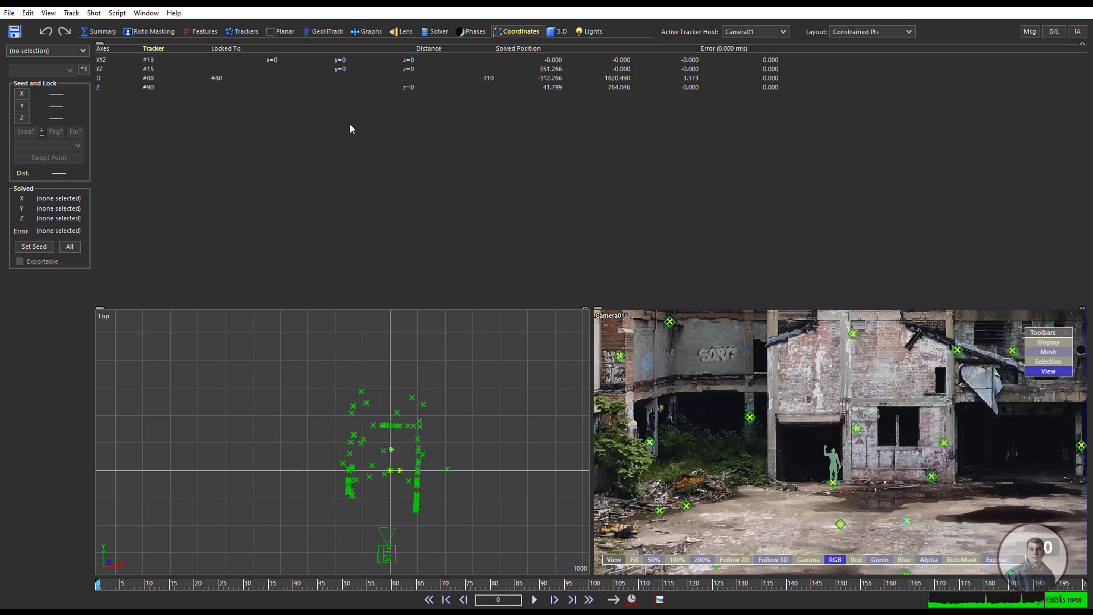
{"action": "left_click", "coordinate": [151, 79]}
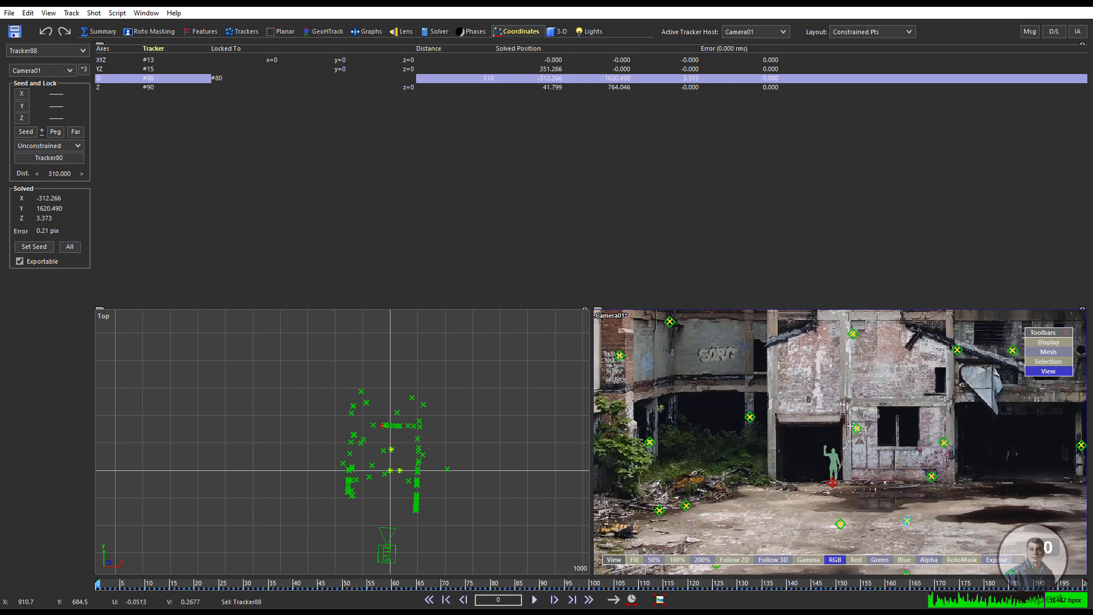
{"action": "left_click", "coordinate": [797, 487]}
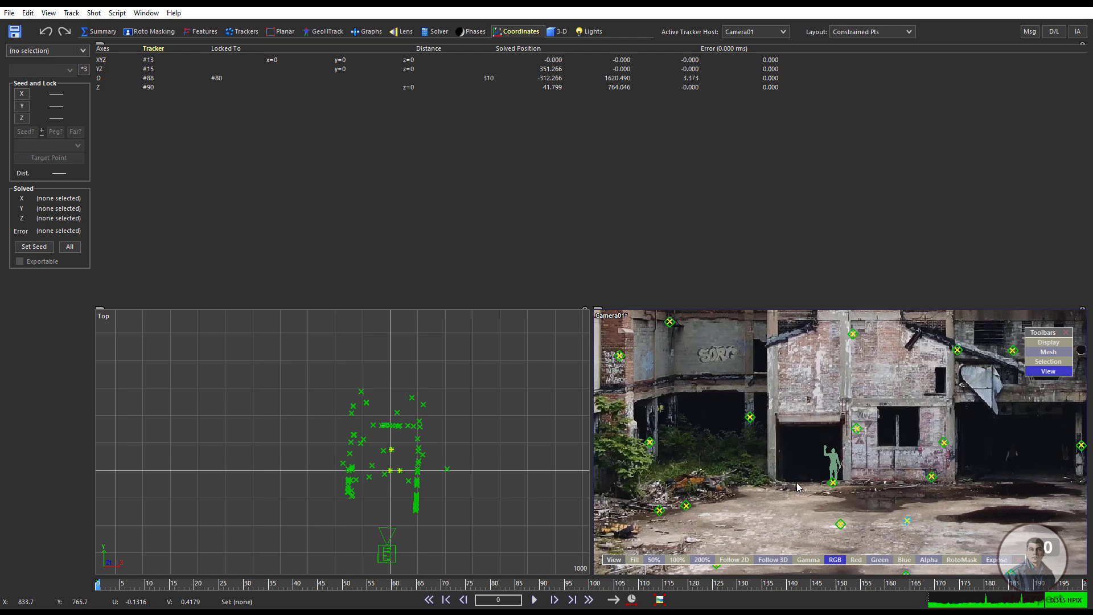
{"action": "scroll", "coordinate": [833, 483], "scroll_direction": "up", "scroll_amount": 3}
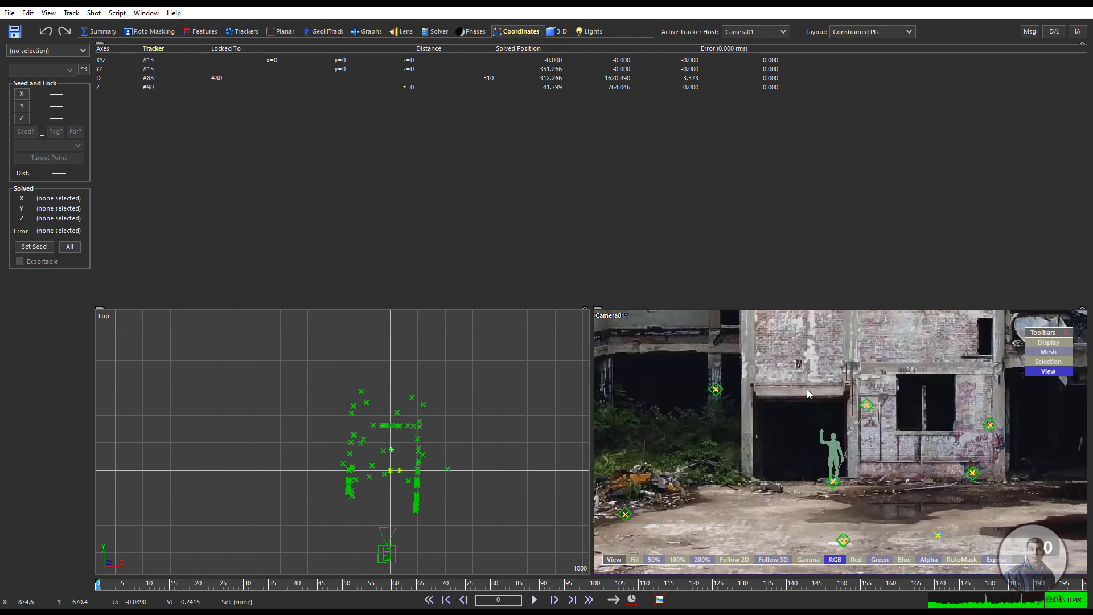
{"action": "scroll", "coordinate": [837, 481], "scroll_direction": "down", "scroll_amount": 3}
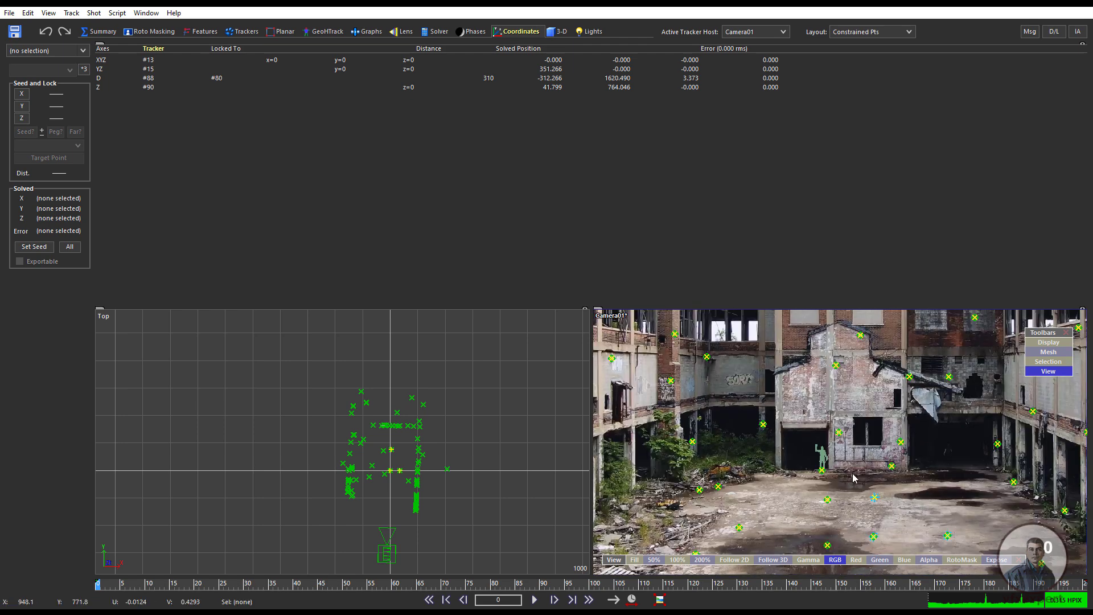
{"action": "scroll", "coordinate": [855, 478], "scroll_direction": "up", "scroll_amount": 3}
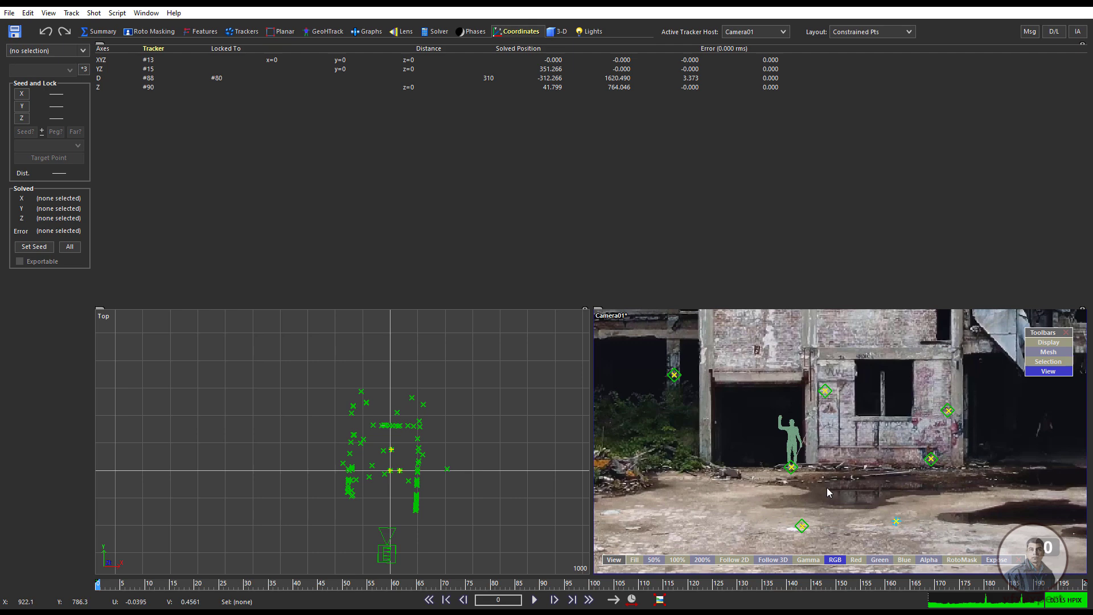
{"action": "scroll", "coordinate": [829, 493], "scroll_direction": "down", "scroll_amount": 3}
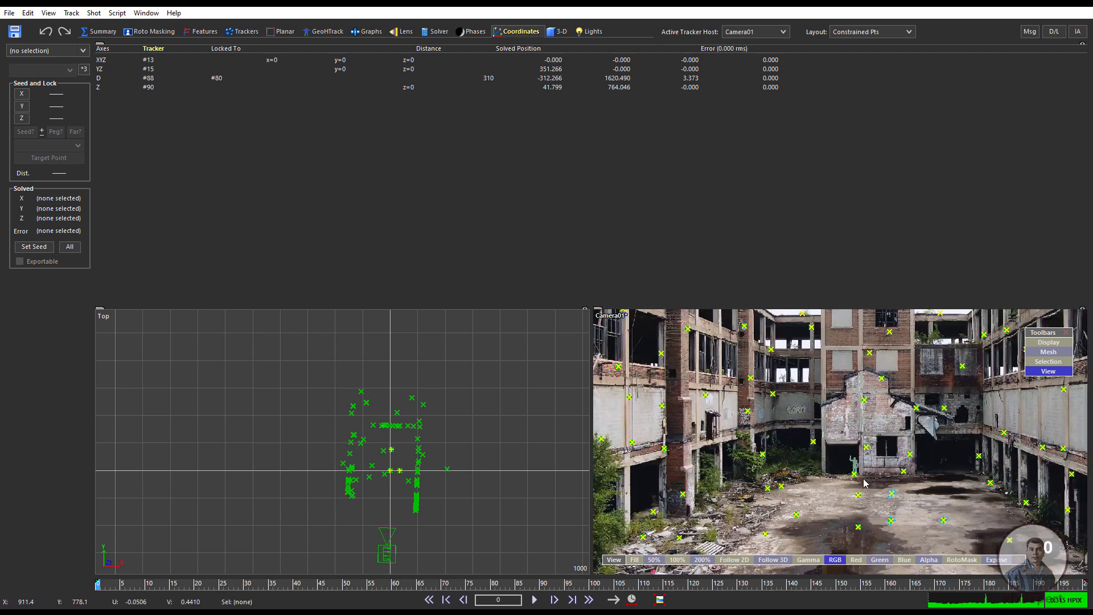
Step: Return to the 3-D quad layout and play the shot to check how Guy01 sticks at the doorway
{"action": "left_click", "coordinate": [558, 32]}
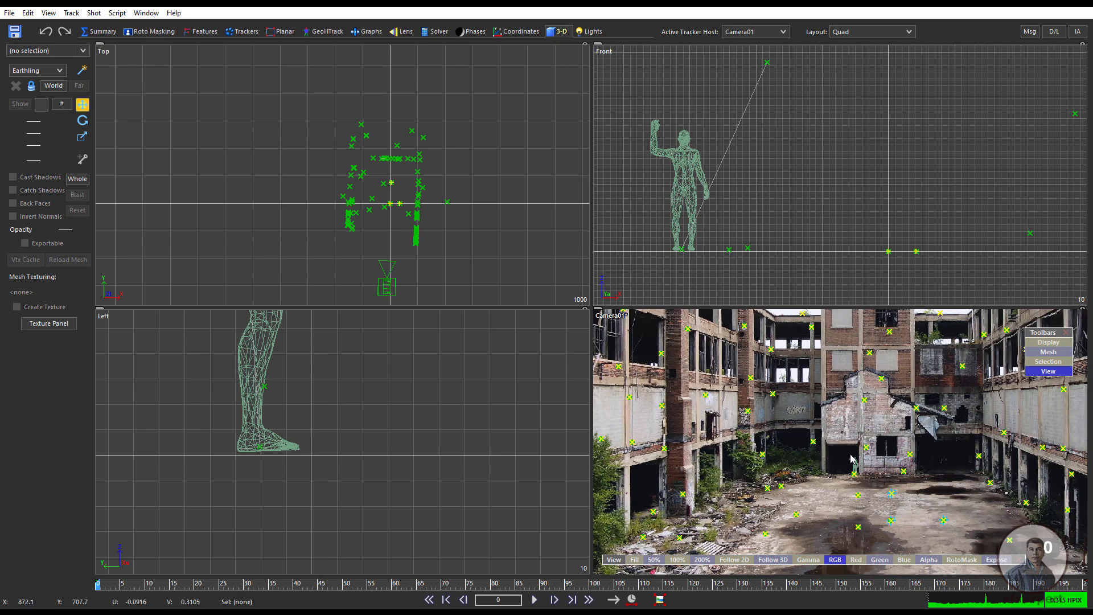
{"action": "scroll", "coordinate": [853, 460], "scroll_direction": "down", "scroll_amount": 2}
{"action": "scroll", "coordinate": [857, 444], "scroll_direction": "up", "scroll_amount": 2}
{"action": "scroll", "coordinate": [861, 431], "scroll_direction": "up", "scroll_amount": 4}
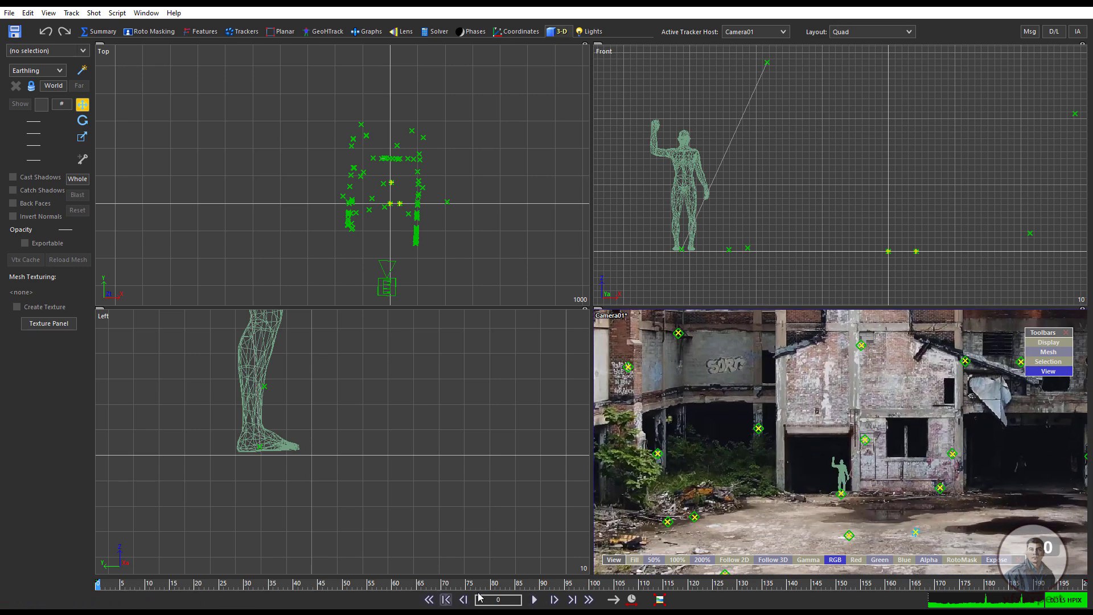
{"action": "left_click", "coordinate": [534, 600]}
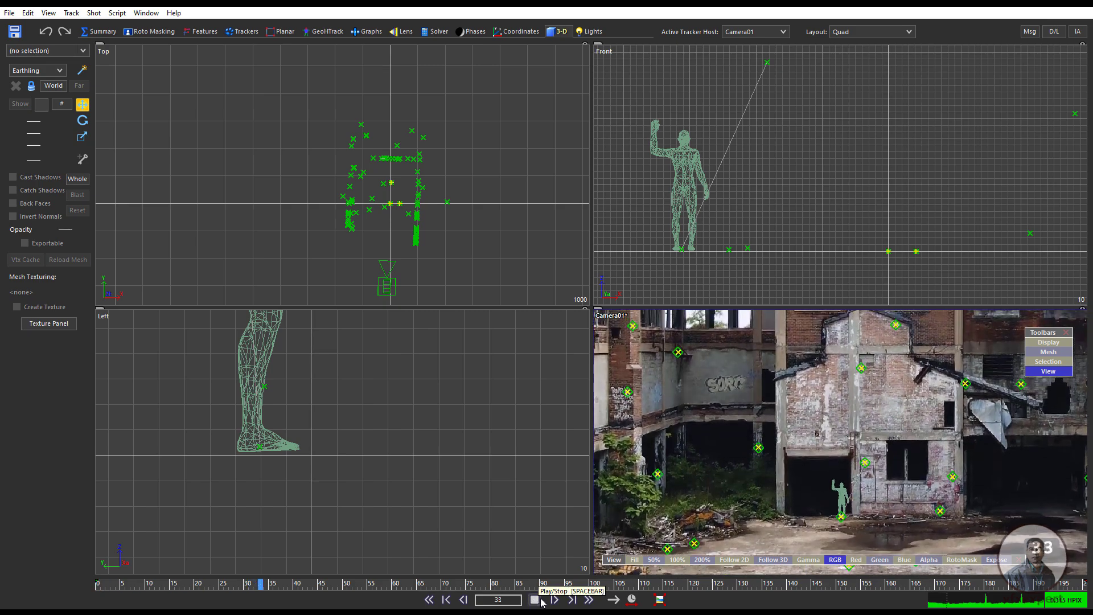
Step: Check Guy01 against the doorway and the whole courtyard while the shot plays, and stop playback
{"action": "scroll", "coordinate": [883, 459], "scroll_direction": "down", "scroll_amount": 5}
{"action": "scroll", "coordinate": [883, 459], "scroll_direction": "up", "scroll_amount": 3}
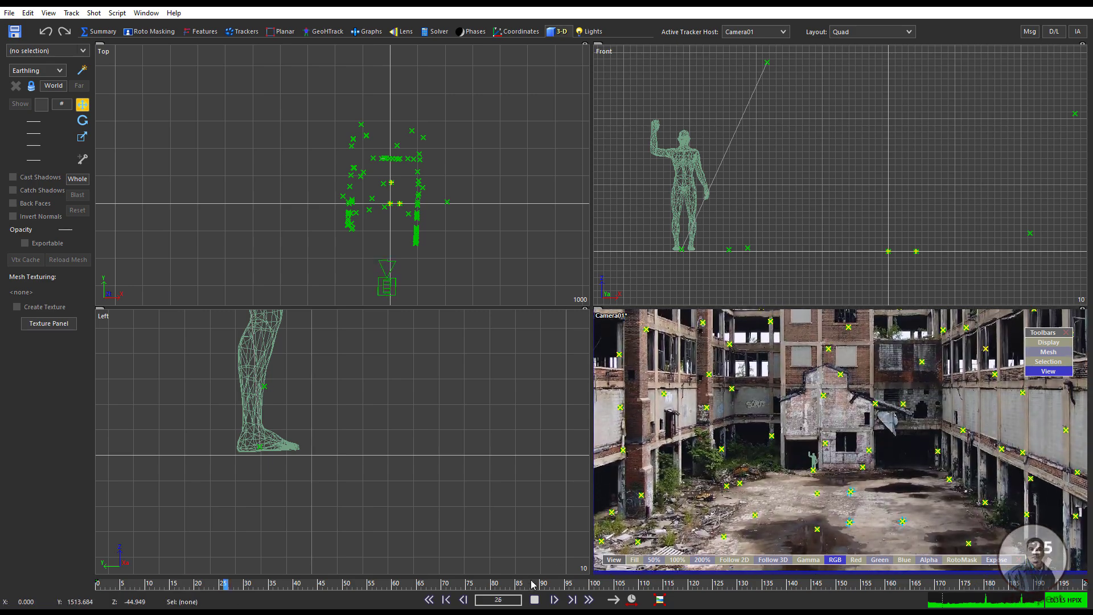
{"action": "key", "text": "space"}
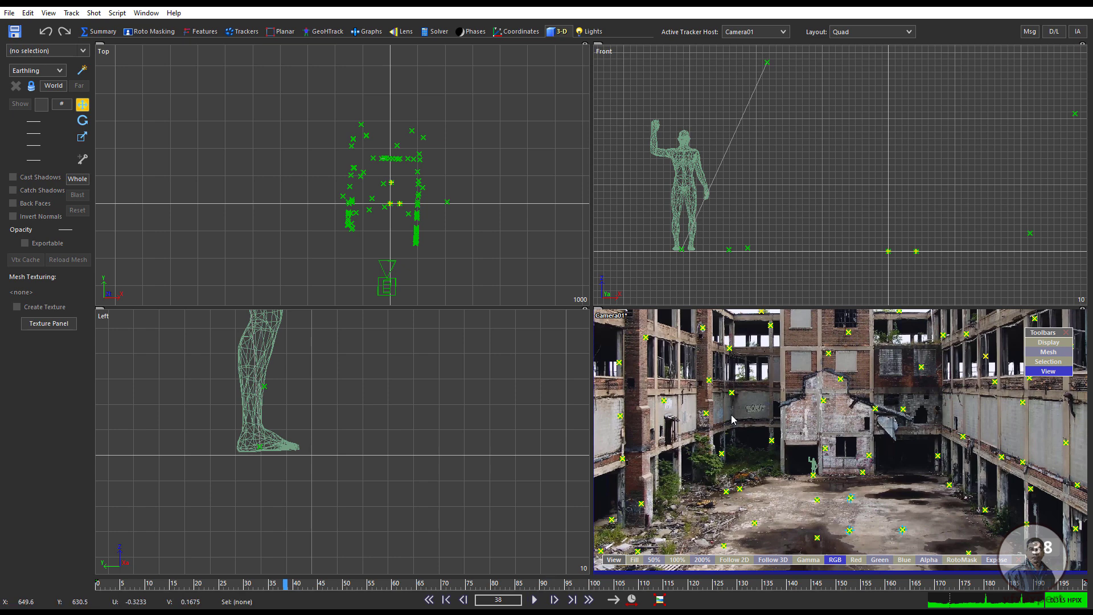
Step: Save the scene under the new name scene_scale_02 in the buildingdown folder
{"action": "left_click", "coordinate": [9, 13]}
{"action": "left_click", "coordinate": [34, 86]}
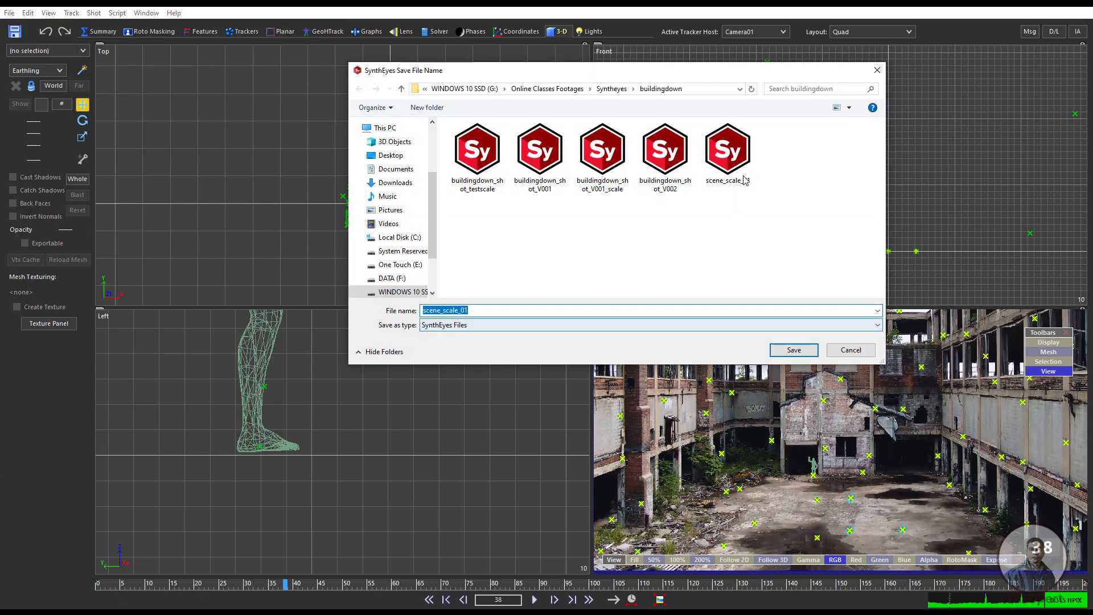
{"action": "left_click", "coordinate": [476, 310]}
{"action": "key", "text": "Return"}
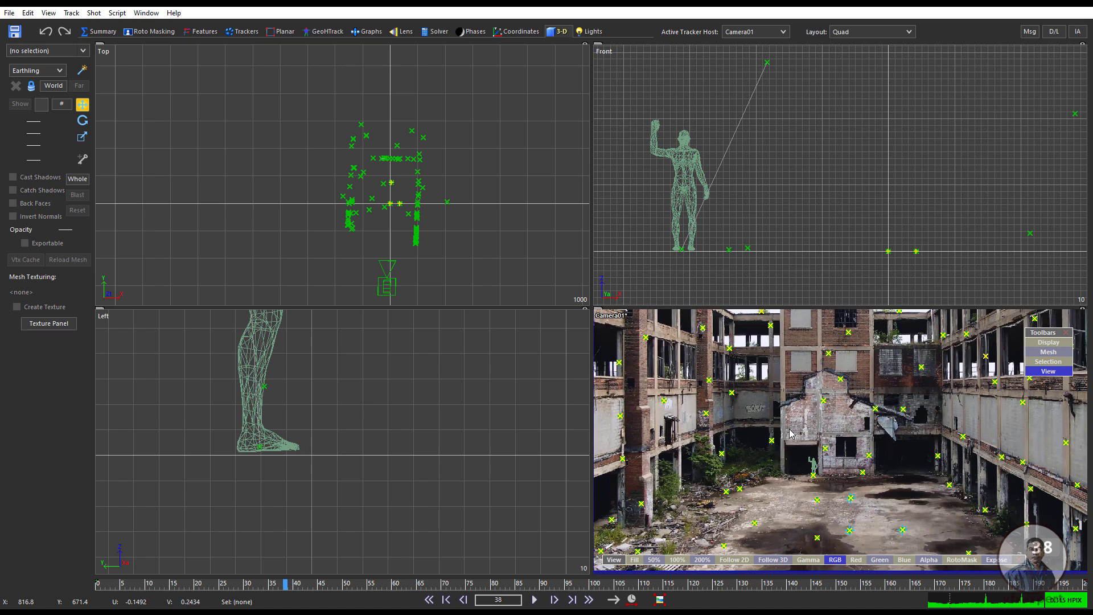
{"action": "scroll", "coordinate": [467, 448], "scroll_direction": "down", "scroll_amount": 5}
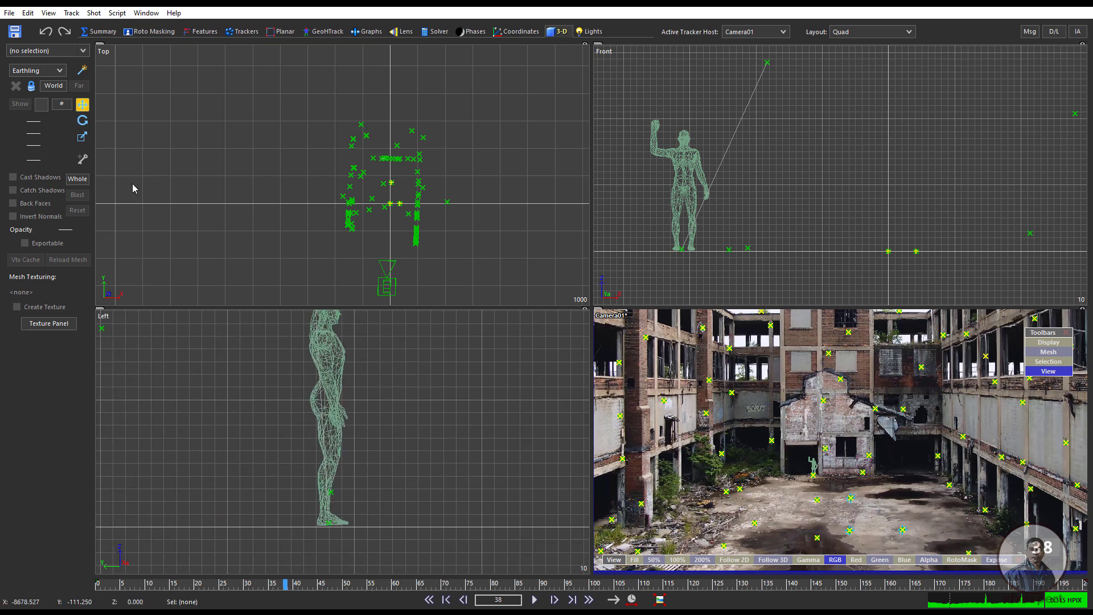
Step: Export the solve in the older Maya ASCII Scene - Original format as scene_scale_02 into the Syntheyes Export folder
{"action": "left_click", "coordinate": [9, 13]}
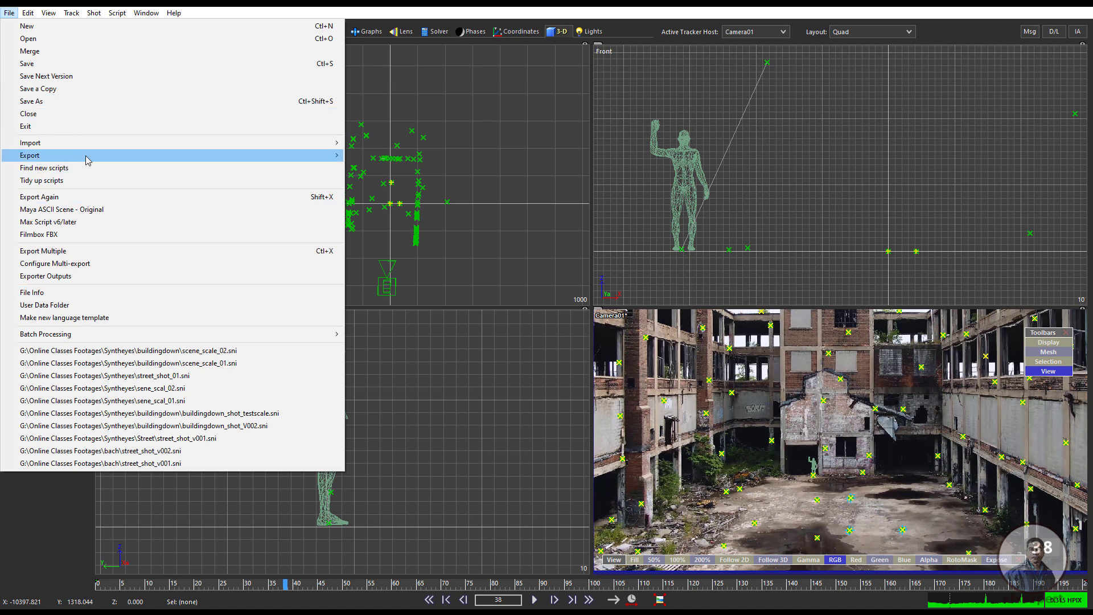
{"action": "mouse_move", "coordinate": [87, 160]}
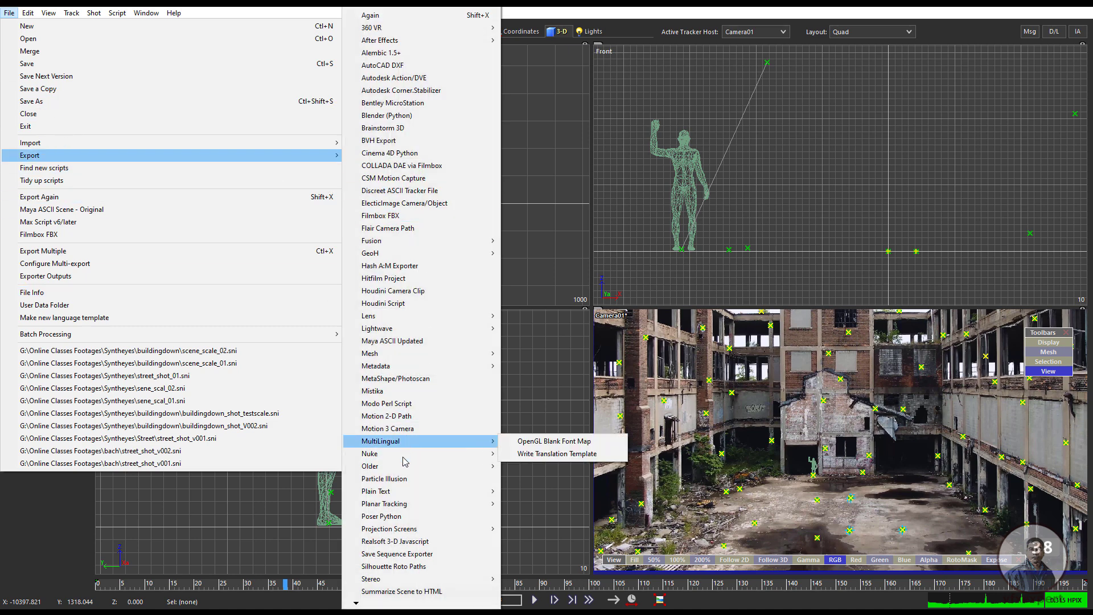
{"action": "mouse_move", "coordinate": [405, 466]}
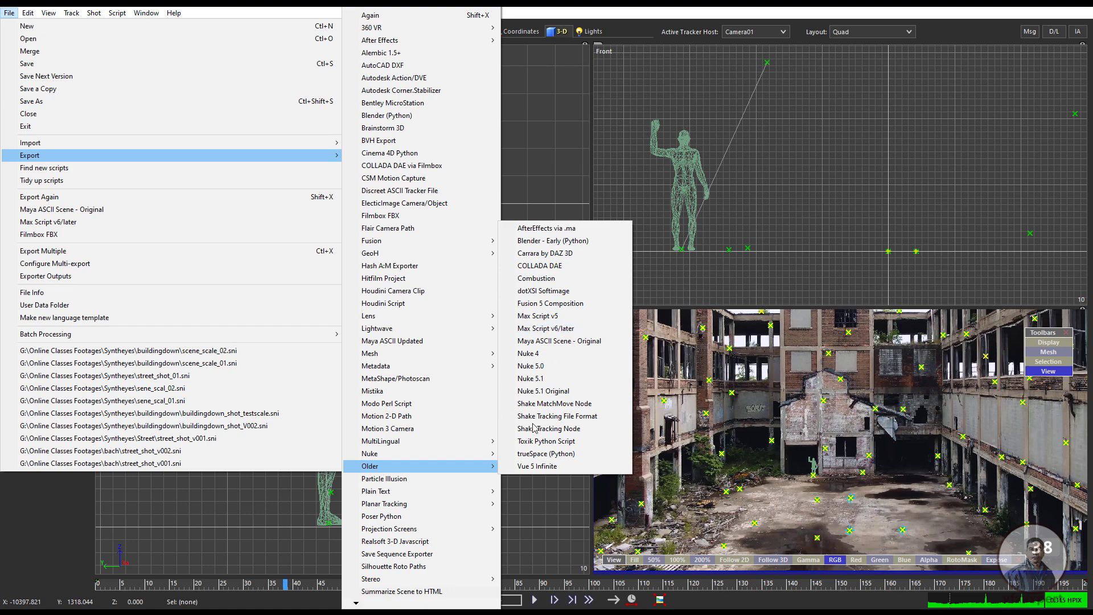
{"action": "left_click", "coordinate": [598, 344]}
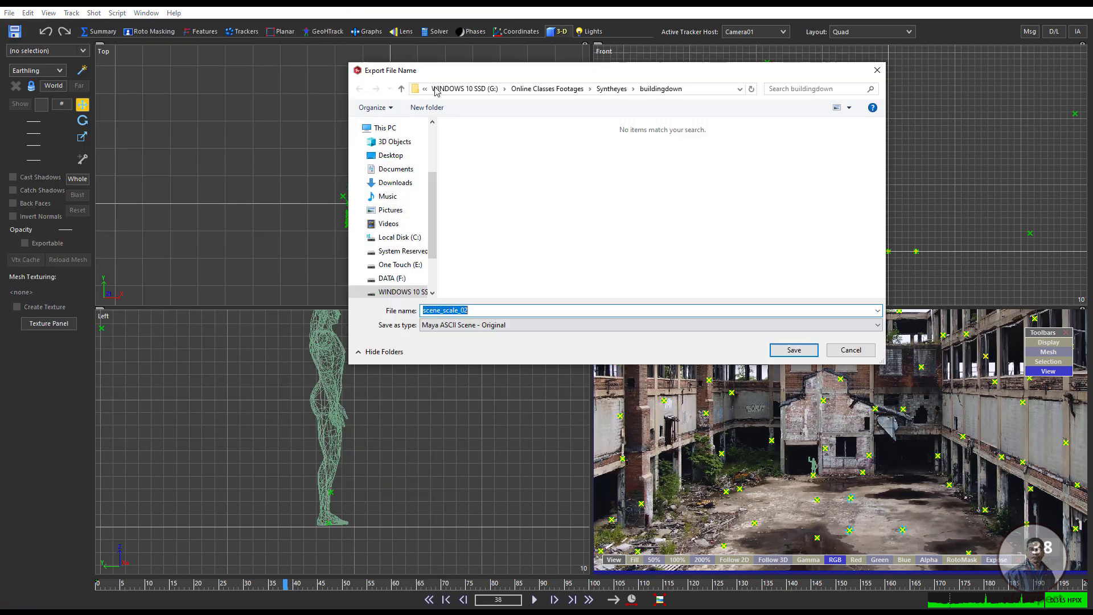
{"action": "left_click", "coordinate": [610, 94]}
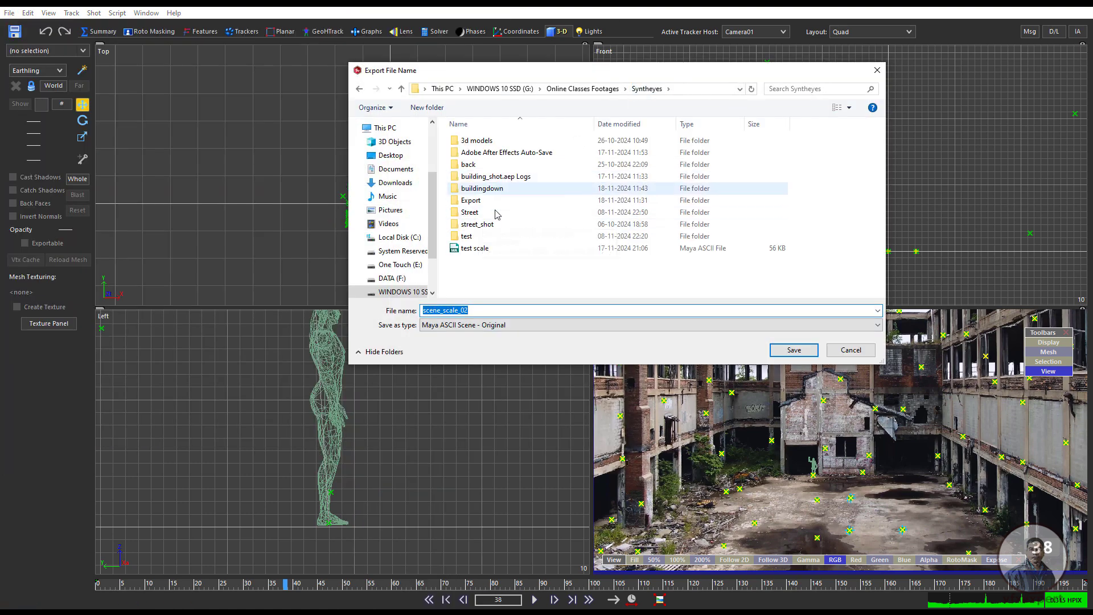
{"action": "double_click", "coordinate": [472, 201]}
{"action": "left_click", "coordinate": [481, 311]}
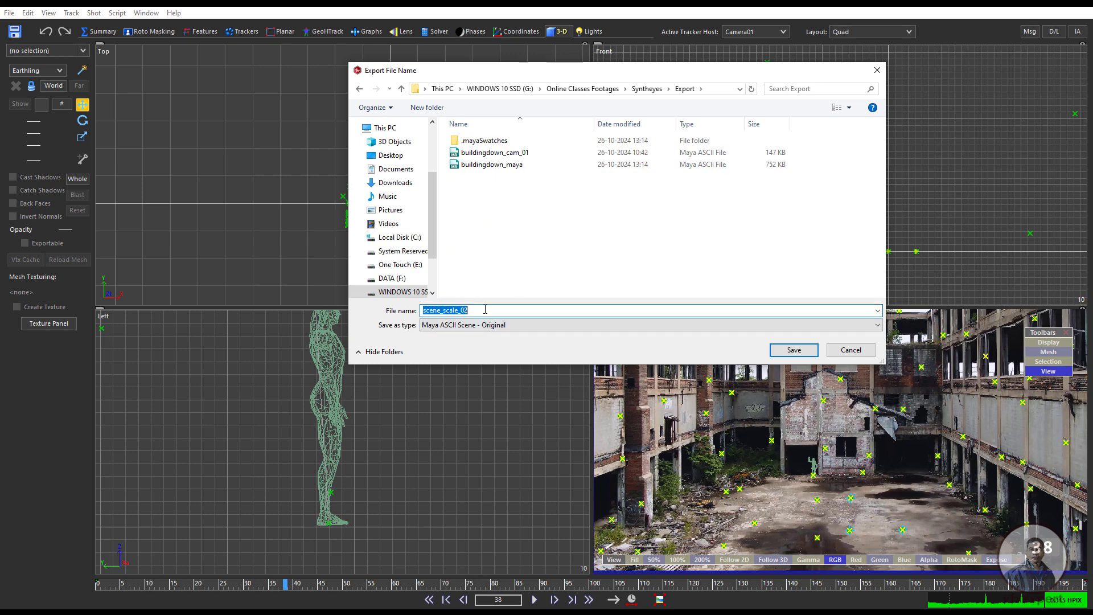
{"action": "left_click", "coordinate": [481, 311]}
{"action": "left_click", "coordinate": [796, 352]}
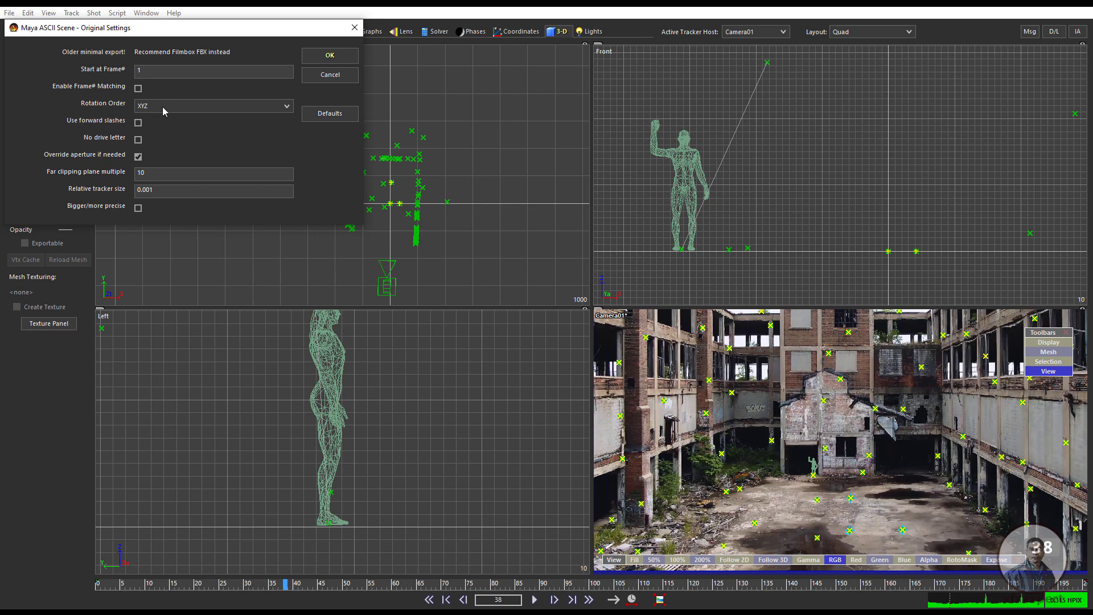
{"action": "left_click", "coordinate": [332, 59]}
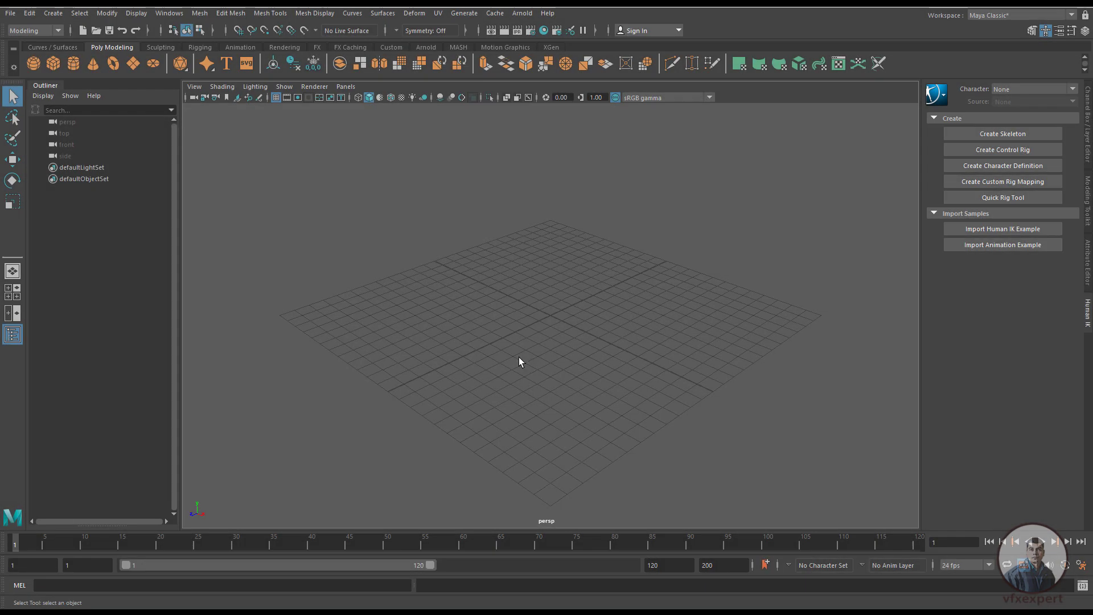
Step: Switch to Maya and open the exported scene_scale_02.ma from the Export folder
{"action": "left_click", "coordinate": [10, 12]}
{"action": "left_click", "coordinate": [25, 45]}
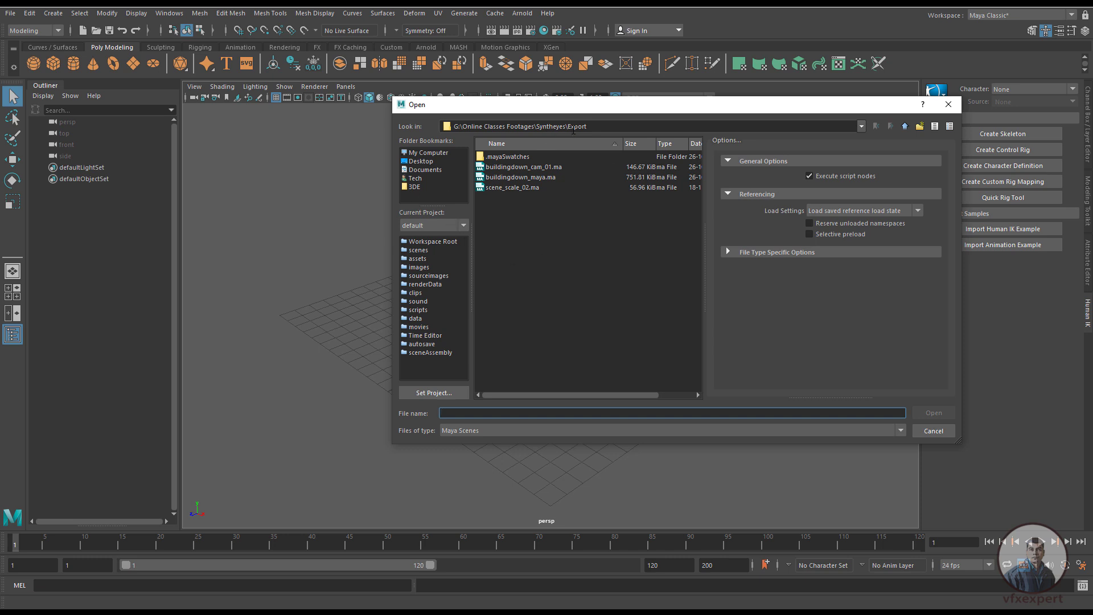
{"action": "left_click", "coordinate": [530, 188]}
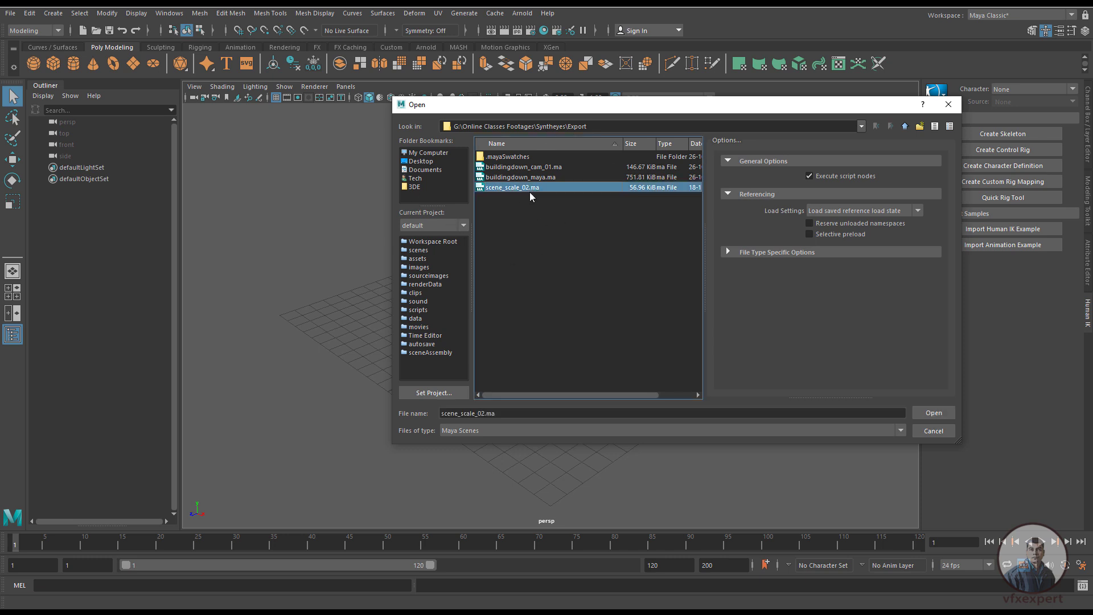
{"action": "left_click", "coordinate": [932, 414]}
{"action": "left_click", "coordinate": [550, 310]}
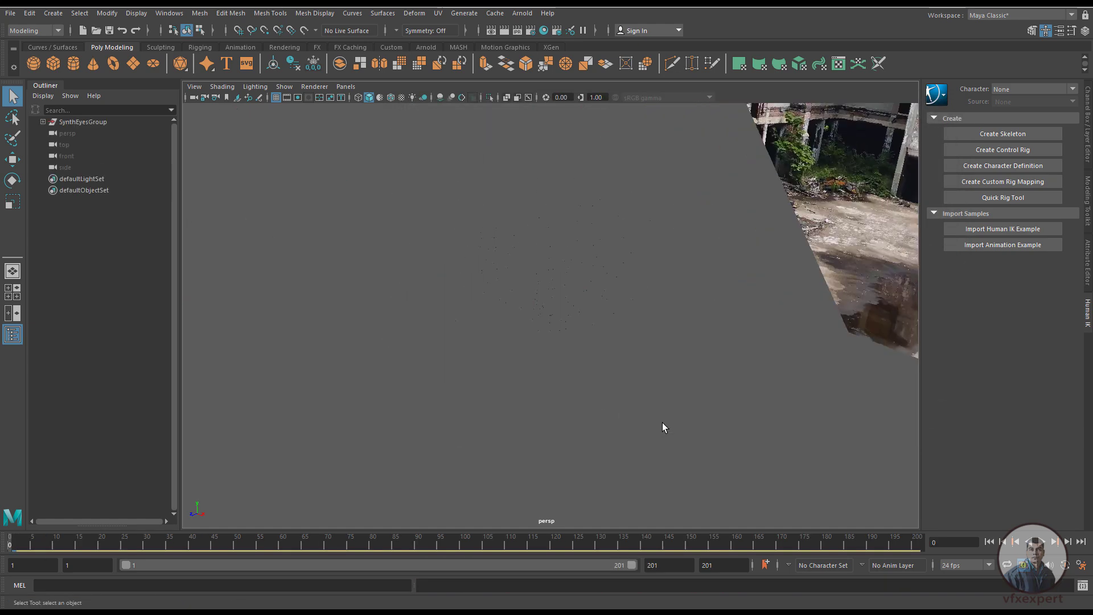
Step: Look through Camera01, scrub the timeline to check the imported camera and footage, and return to frame 1
{"action": "mouse_move", "coordinate": [398, 97]}
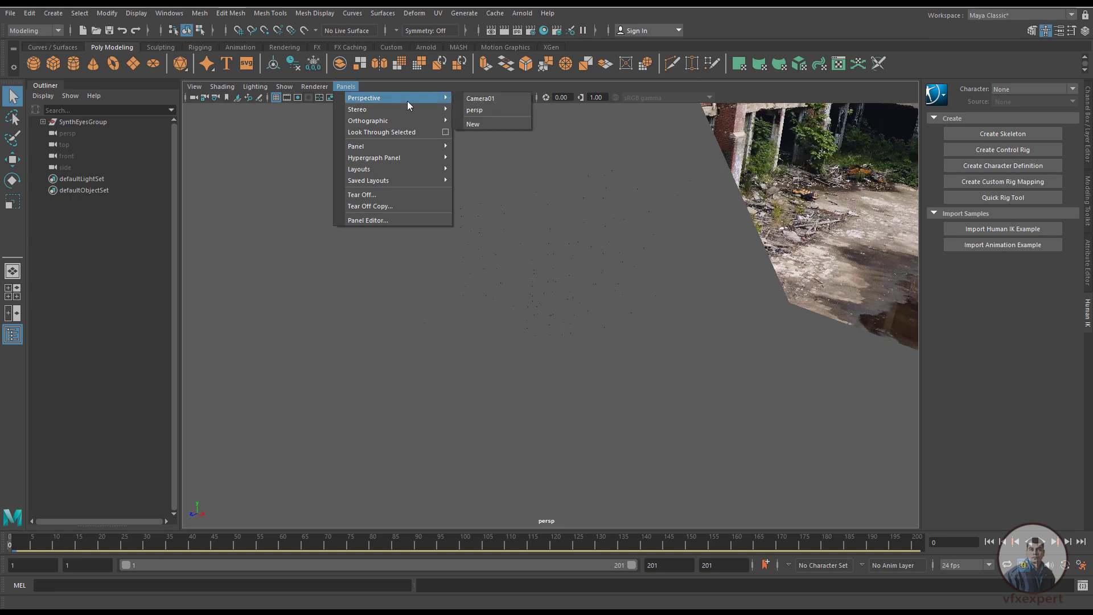
{"action": "left_click", "coordinate": [478, 112]}
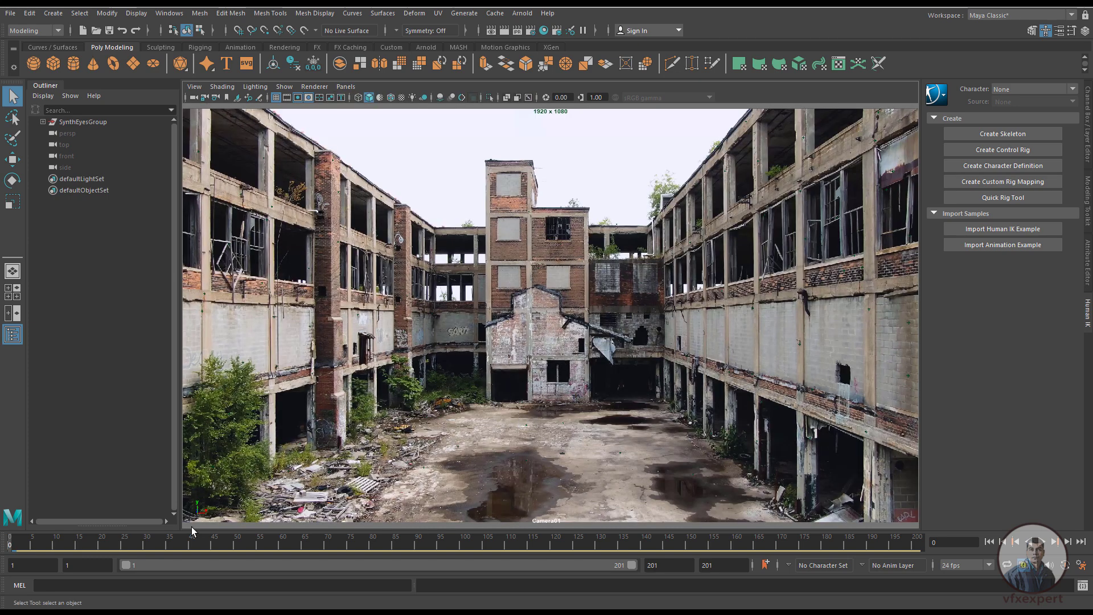
{"action": "left_click_drag", "start_coordinate": [163, 545], "coordinate": [653, 552]}
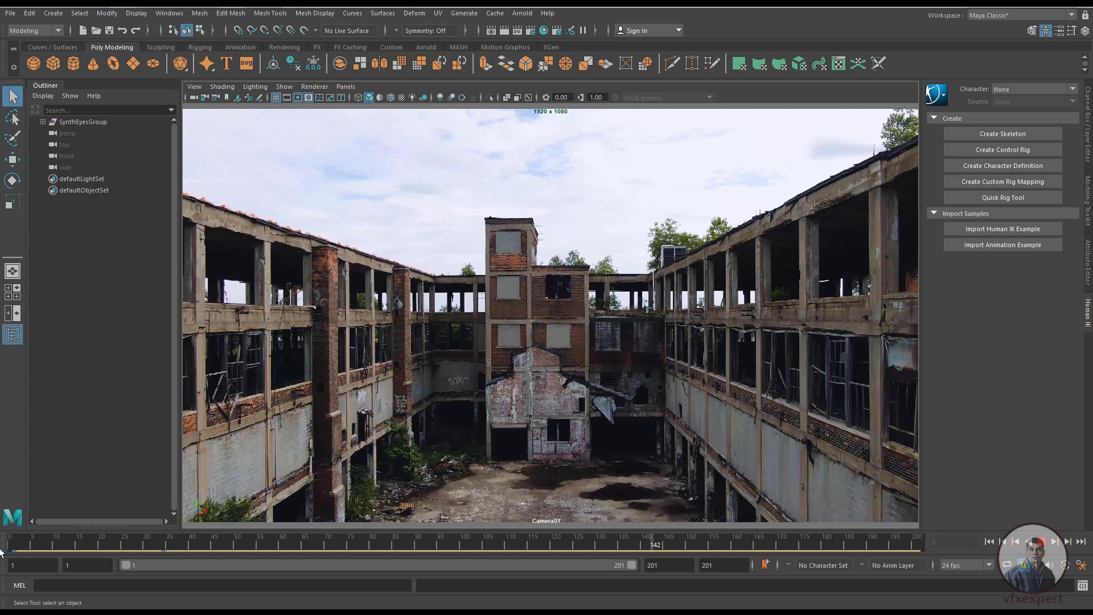
{"action": "left_click_drag", "start_coordinate": [1, 551], "coordinate": [7, 548]}
Step: Put the Camera01Trackers group of SynthEyesGroup on a new display layer and colour that layer yellow
{"action": "left_click", "coordinate": [87, 122]}
{"action": "left_click", "coordinate": [42, 122]}
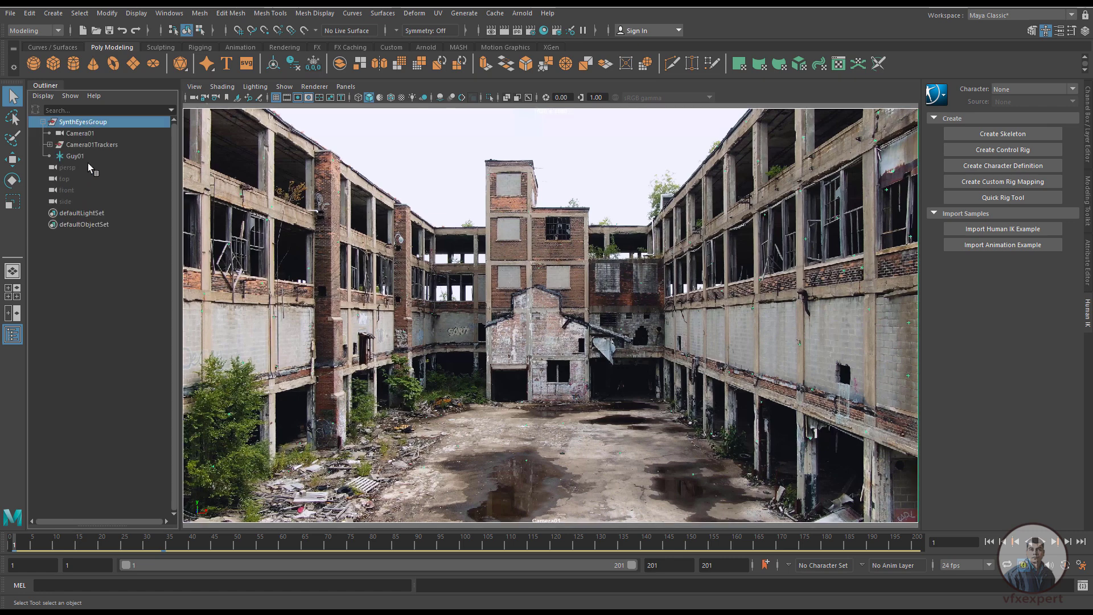
{"action": "left_click", "coordinate": [98, 145]}
{"action": "left_click", "coordinate": [1088, 122]}
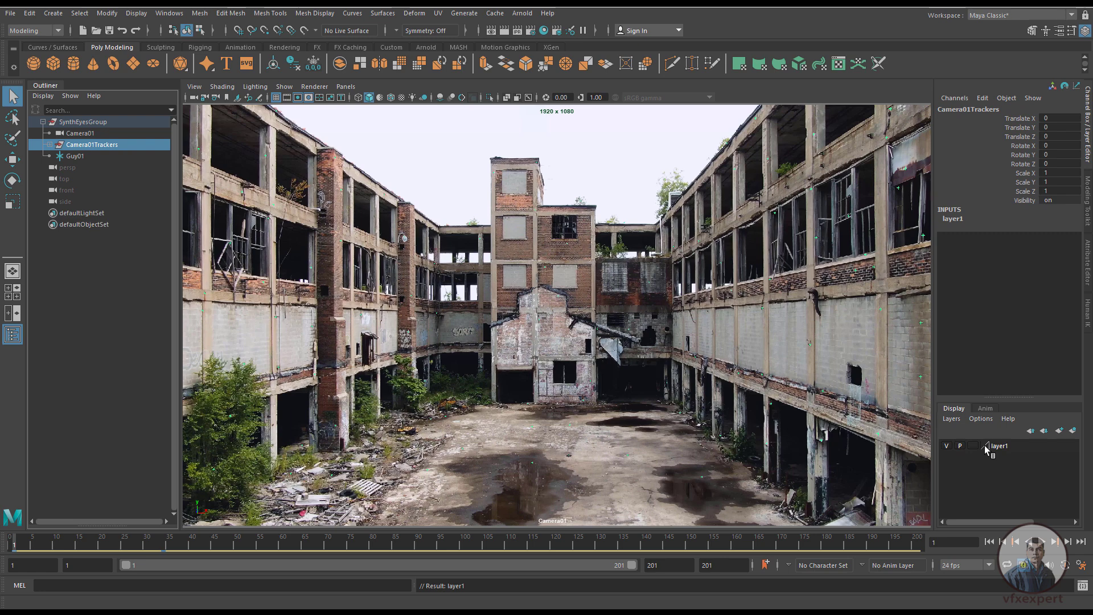
{"action": "double_click", "coordinate": [987, 447]}
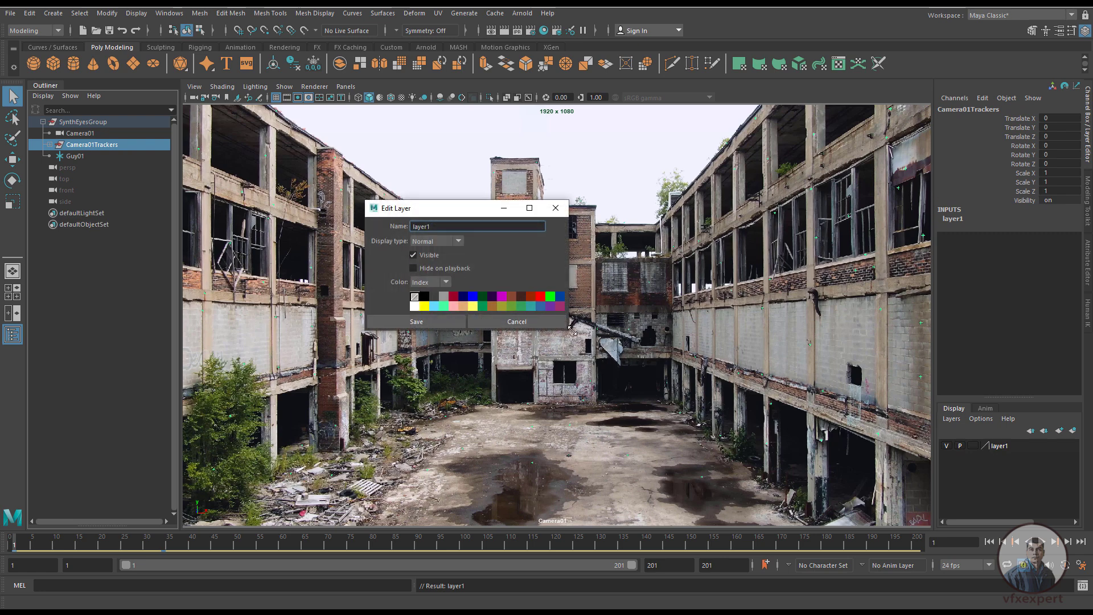
{"action": "left_click", "coordinate": [416, 321]}
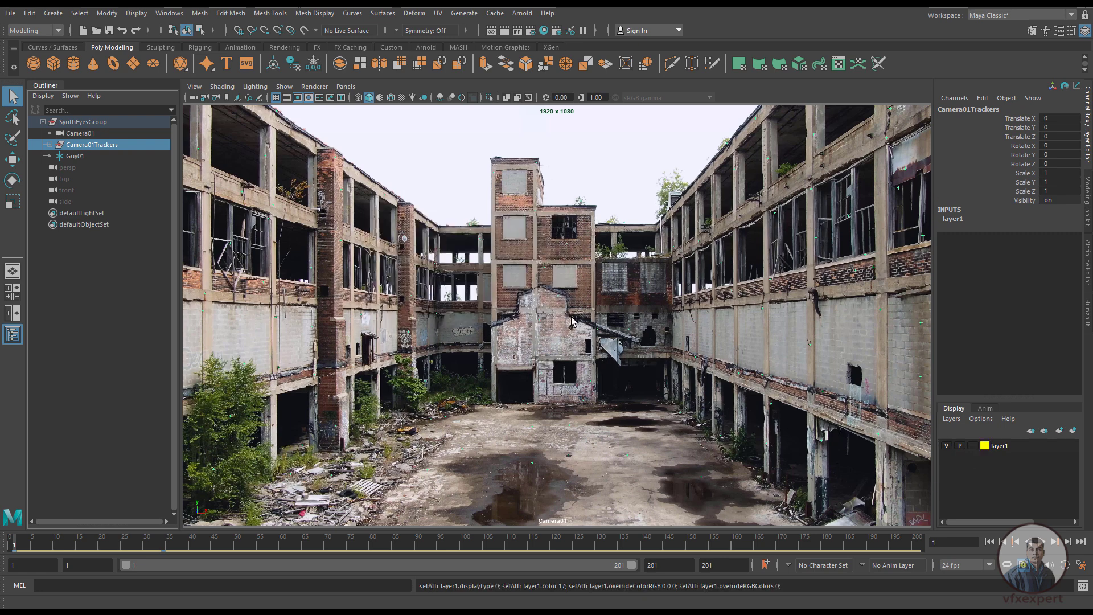
Step: Set Scale X, Y and Z of all locators from Tracker1 to Tracker110 to 15 and play the shot briefly
{"action": "left_click", "coordinate": [51, 144]}
{"action": "left_click", "coordinate": [84, 156]}
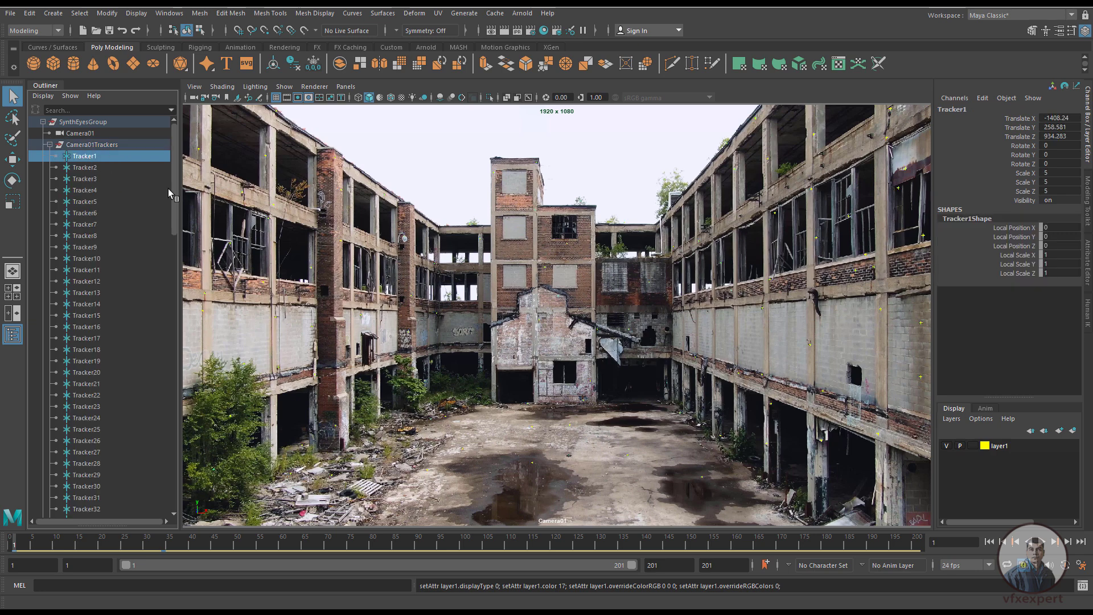
{"action": "left_click_drag", "start_coordinate": [174, 195], "coordinate": [174, 475]}
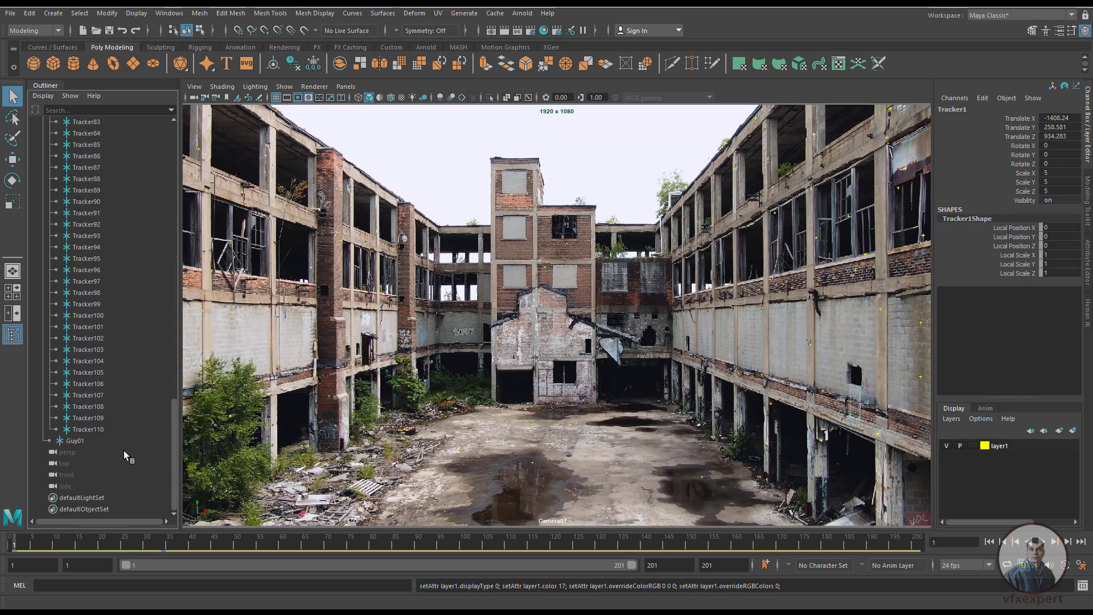
{"action": "left_click", "coordinate": [101, 430], "text": "shift"}
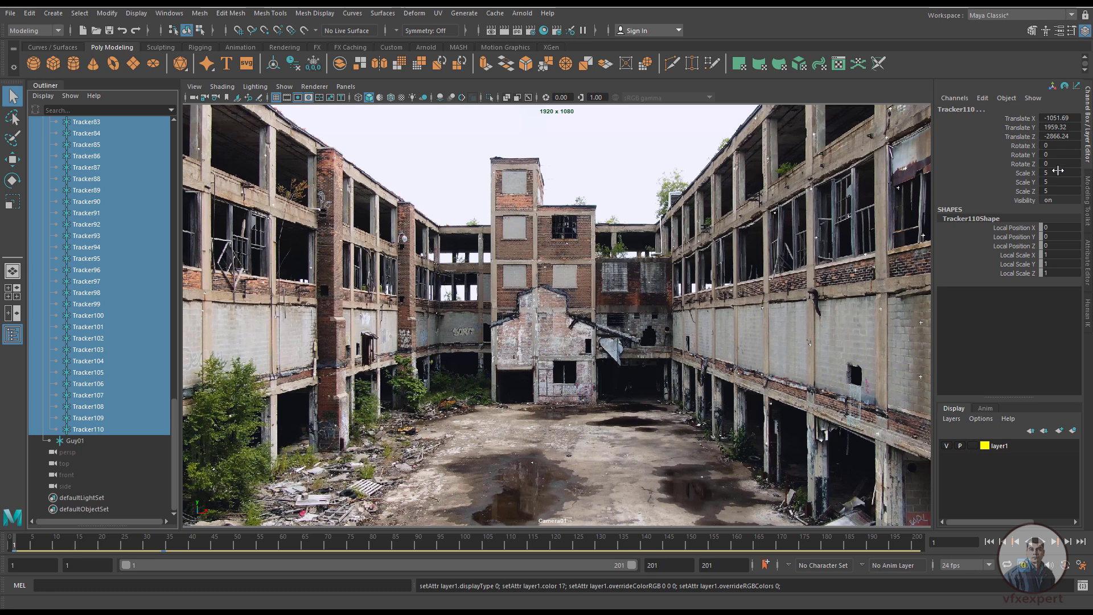
{"action": "left_click_drag", "start_coordinate": [1058, 170], "coordinate": [1053, 189]}
{"action": "type", "text": "15"}
{"action": "key", "text": "Return"}
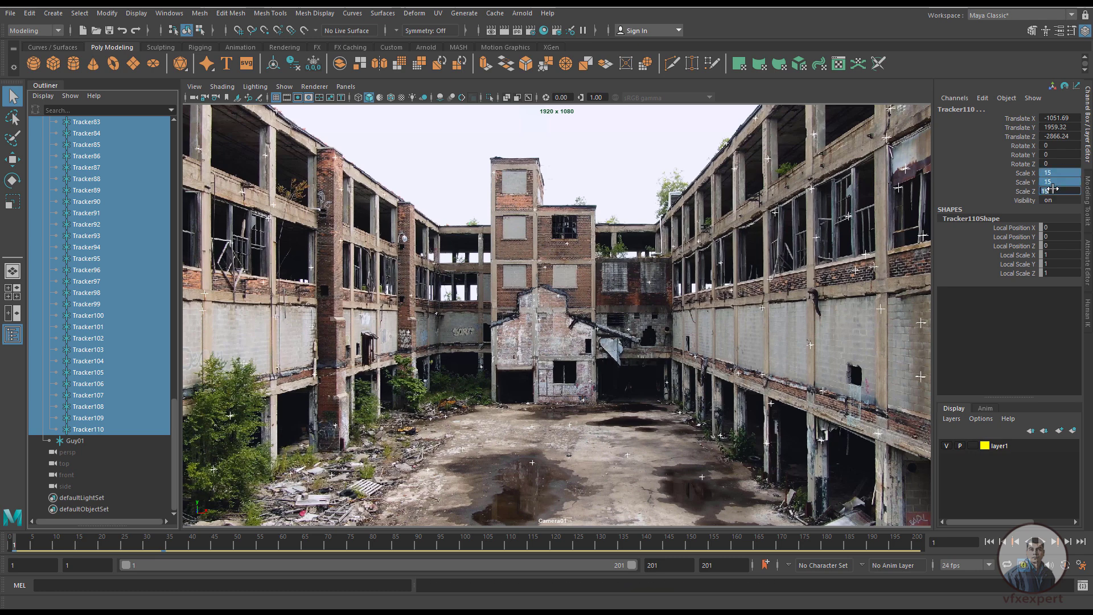
{"action": "left_click", "coordinate": [650, 490]}
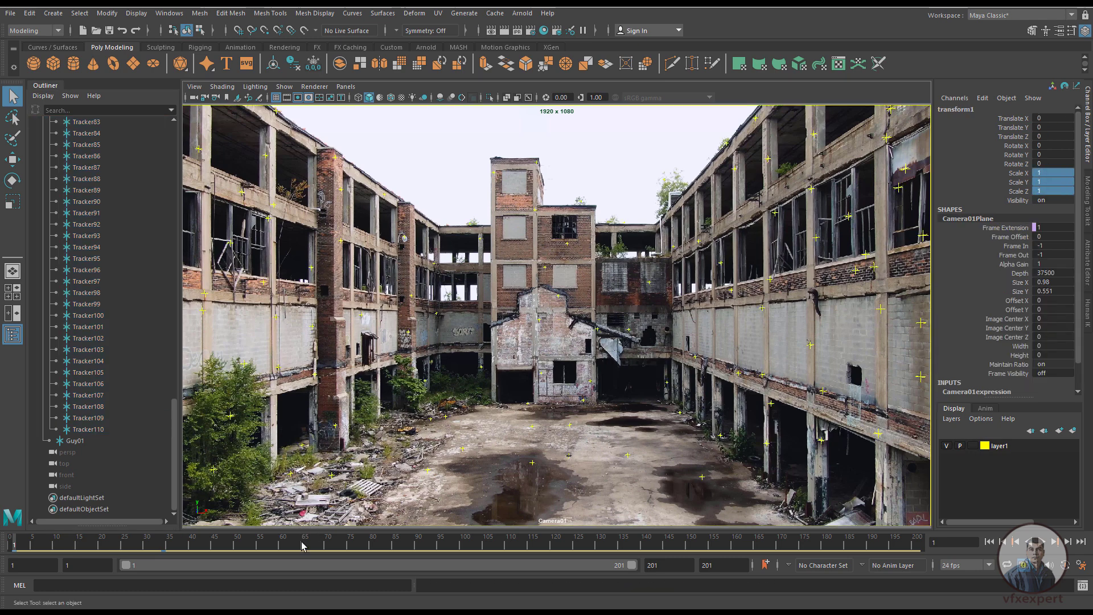
{"action": "key", "text": "alt+v"}
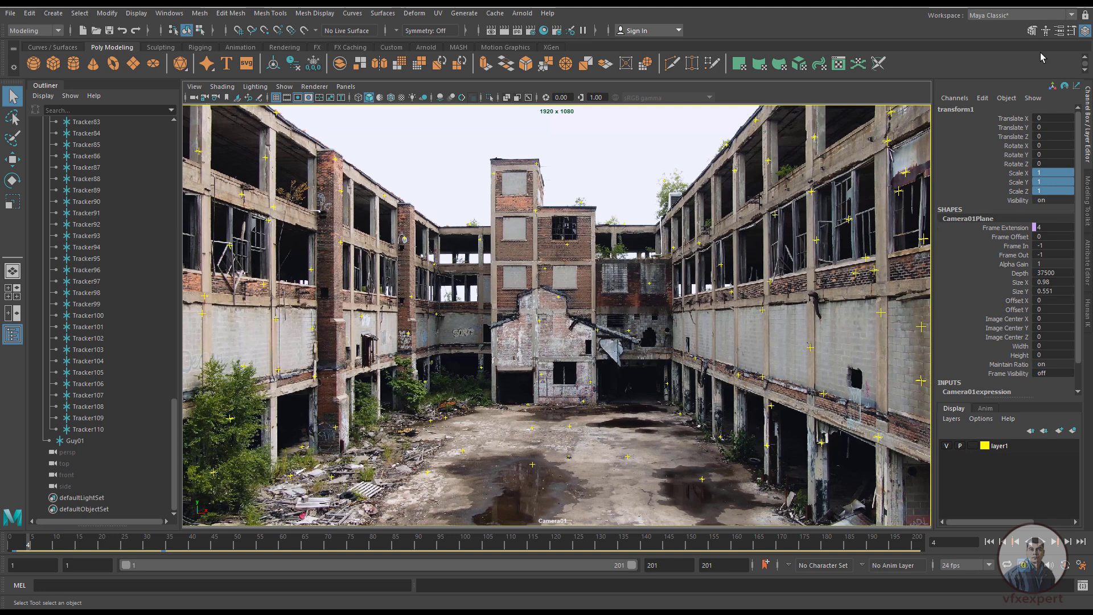
Step: Import the Human IK example character into the scene
{"action": "left_click", "coordinate": [1046, 31]}
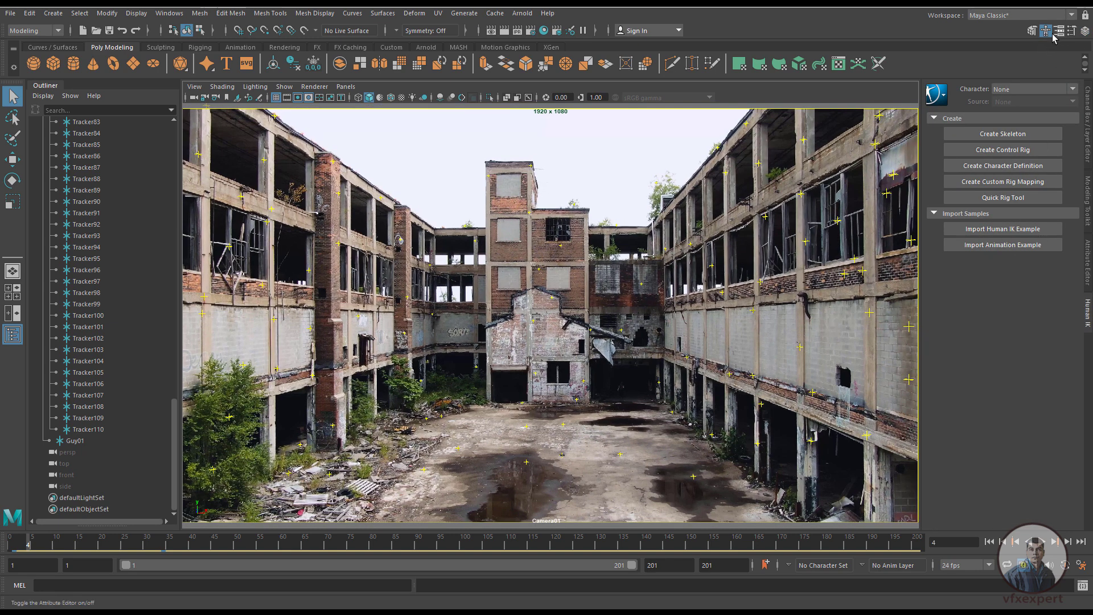
{"action": "left_click", "coordinate": [1007, 230]}
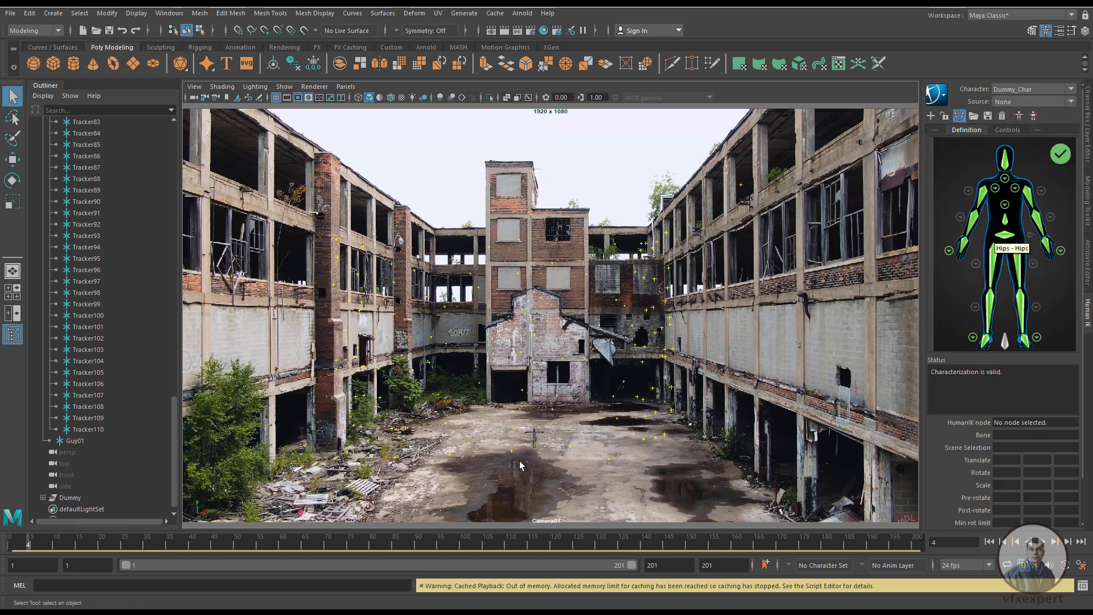
Step: Collapse the Camera01Trackers group and delete the Hips skeleton from the Dummy group, keeping Dummy_Mesh
{"action": "scroll", "coordinate": [91, 307], "scroll_direction": "up", "scroll_amount": 8}
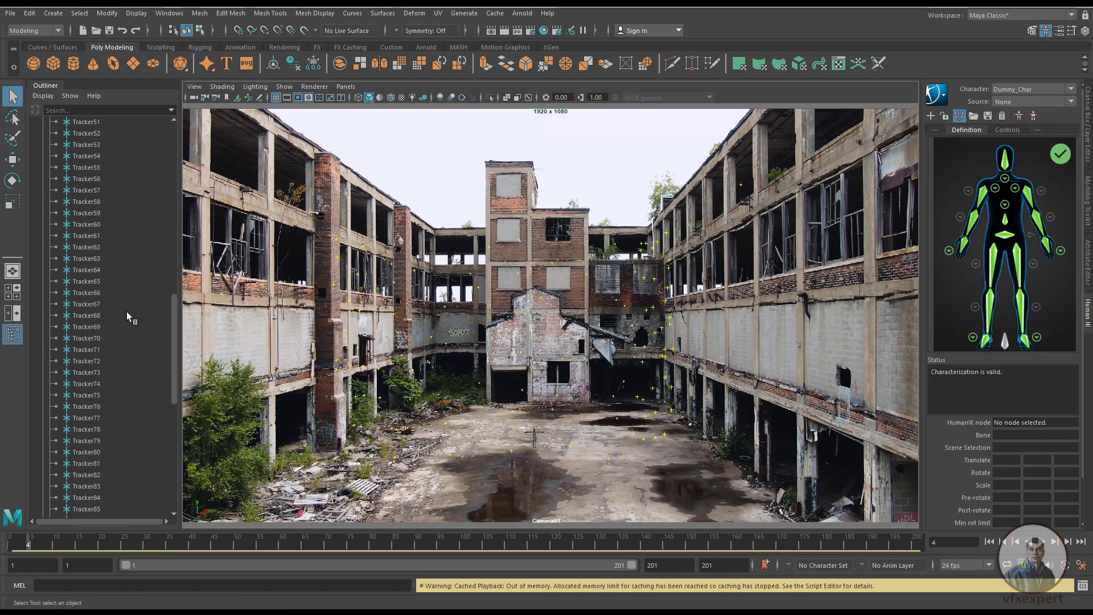
{"action": "left_click_drag", "start_coordinate": [175, 307], "coordinate": [175, 128]}
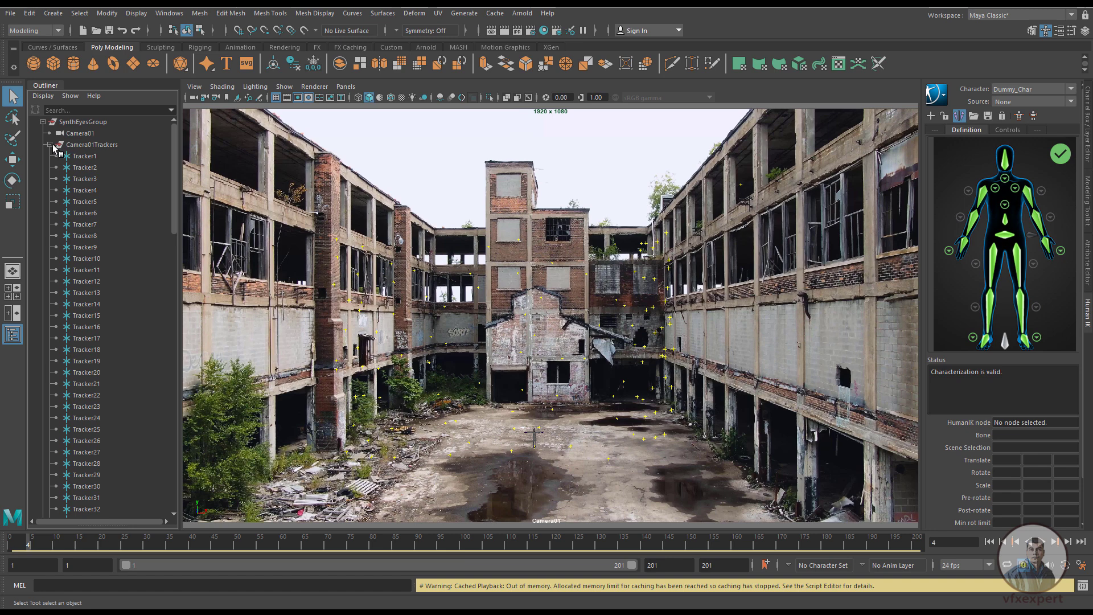
{"action": "left_click", "coordinate": [50, 144]}
{"action": "left_click", "coordinate": [66, 214]}
{"action": "left_click", "coordinate": [43, 213]}
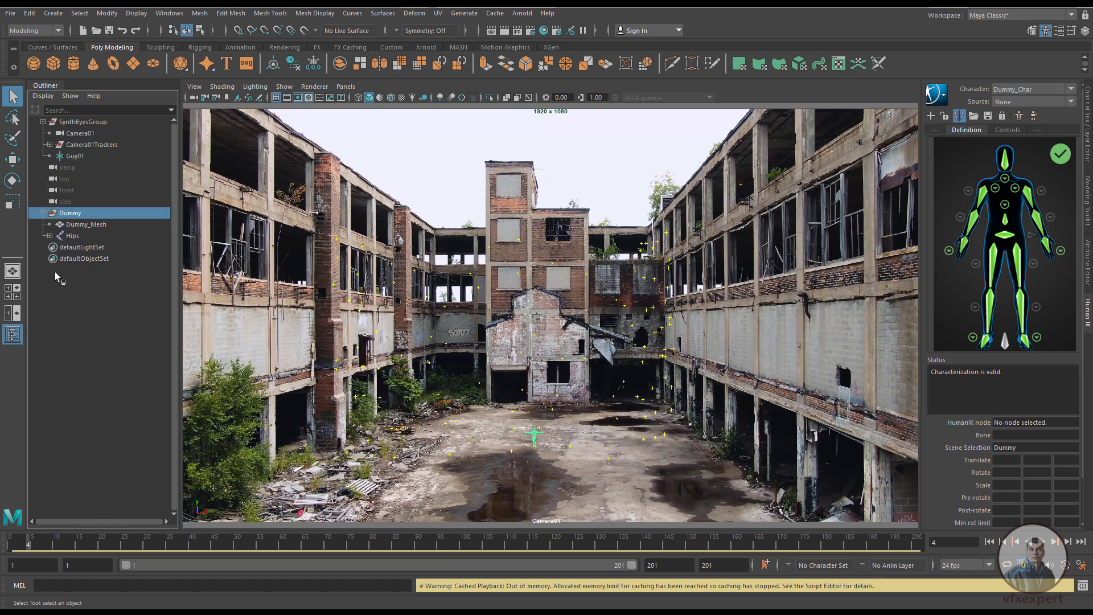
{"action": "left_click", "coordinate": [73, 236]}
{"action": "key", "text": "Delete"}
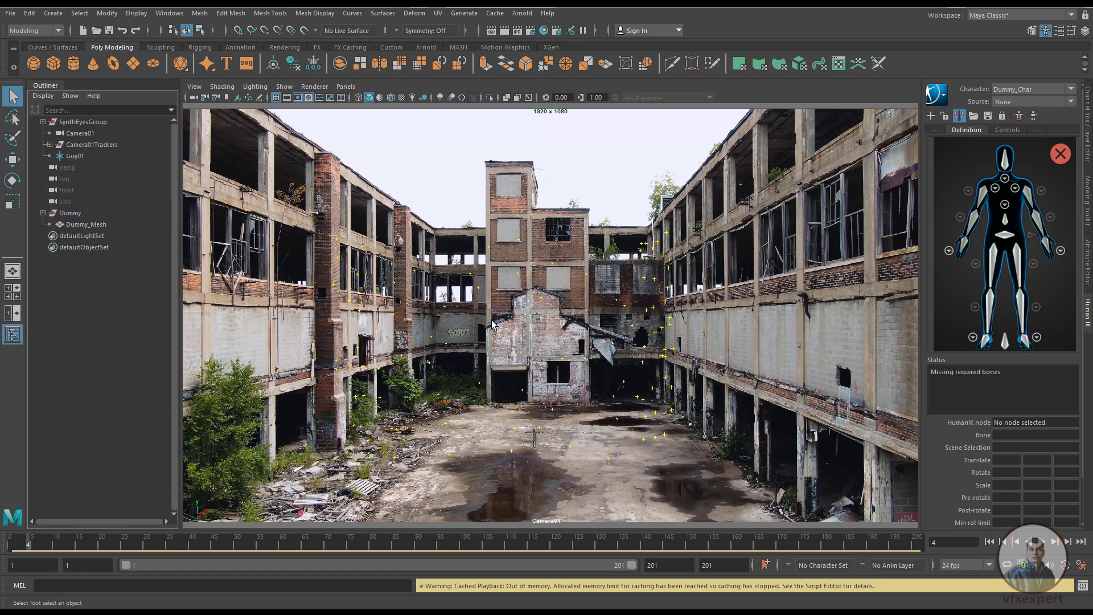
Step: Go to frame 1 and snap the Dummy group onto the tracker at the foot of the central building's left doorway
{"action": "left_click_drag", "start_coordinate": [283, 545], "coordinate": [12, 545]}
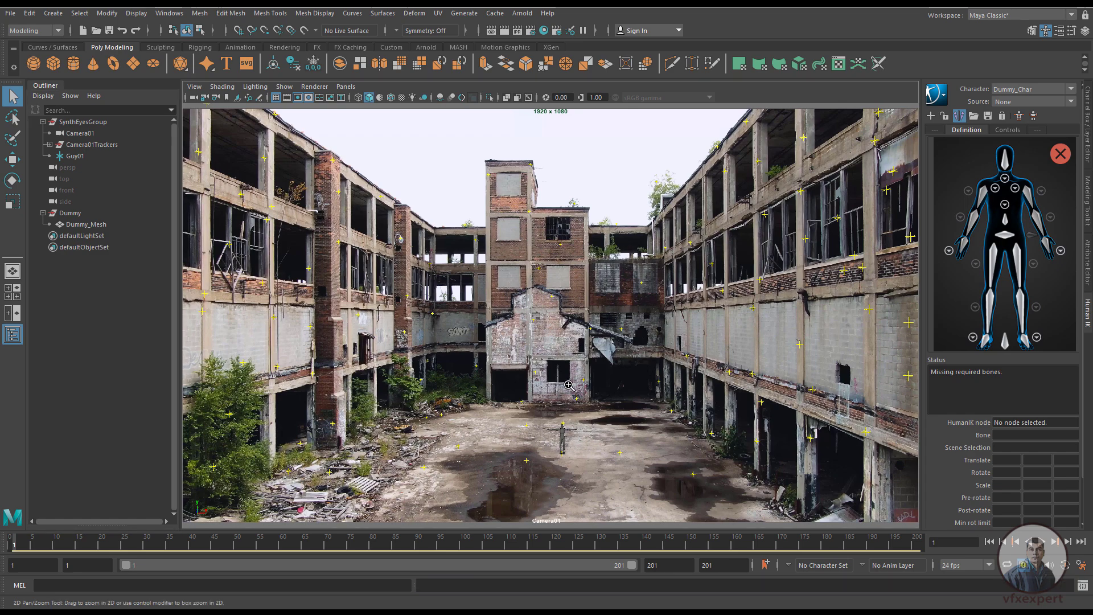
{"action": "middle_click_drag", "start_coordinate": [570, 445], "coordinate": [536, 336]}
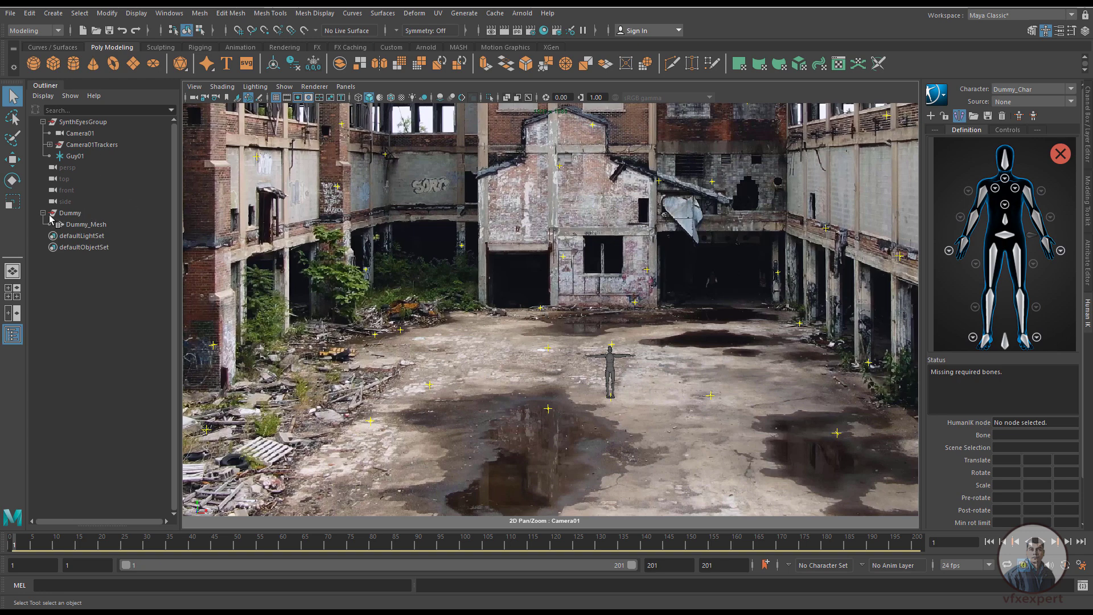
{"action": "left_click", "coordinate": [73, 214]}
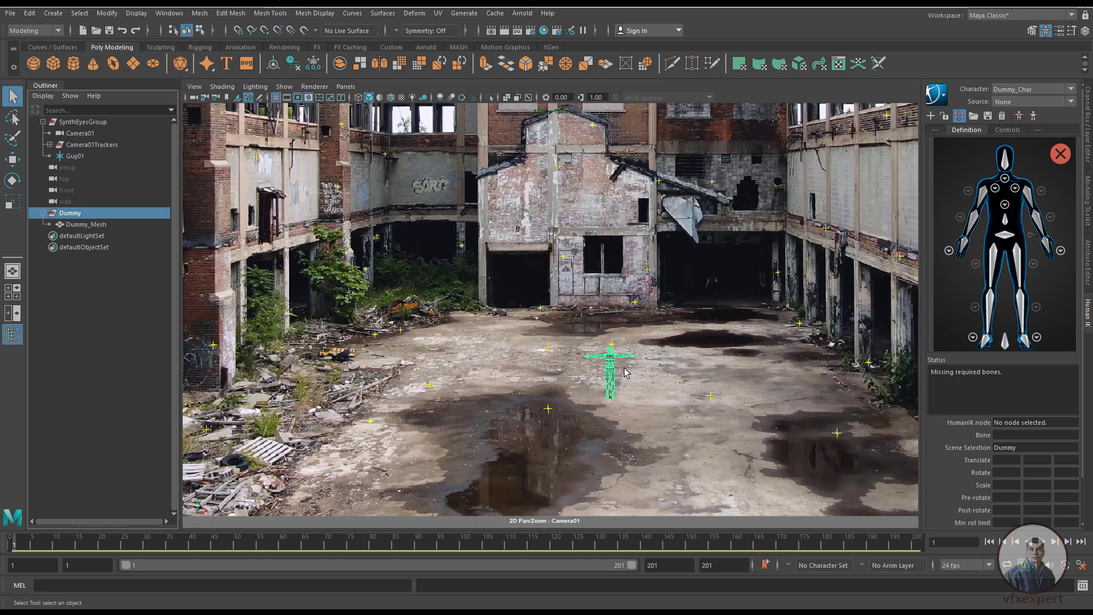
{"action": "key", "text": "w"}
{"action": "key", "text": "v"}
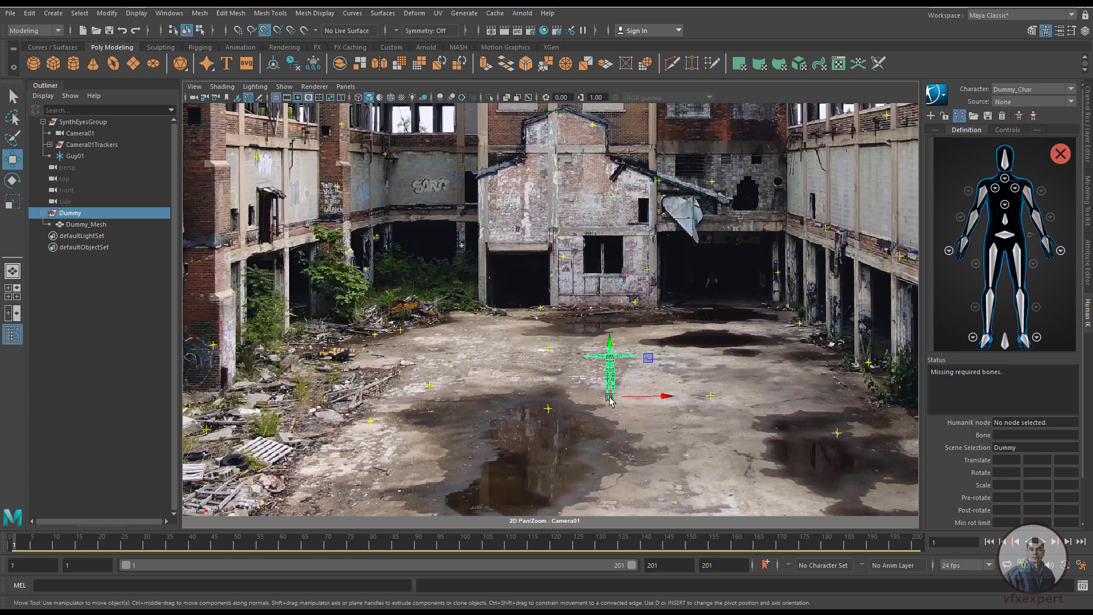
{"action": "left_click_drag", "start_coordinate": [611, 399], "coordinate": [547, 319]}
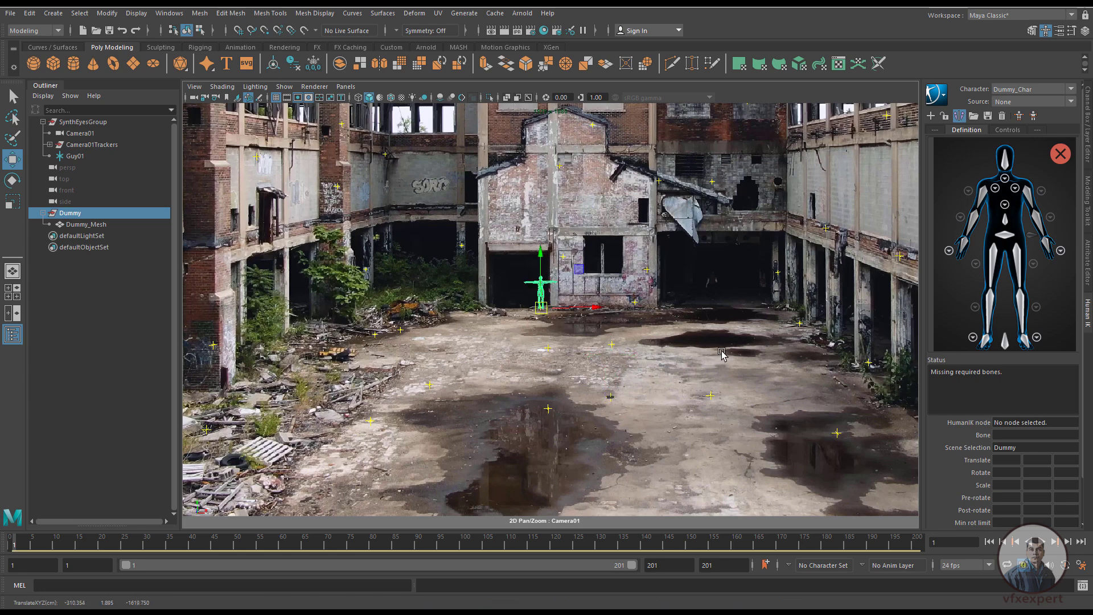
{"action": "left_click", "coordinate": [610, 397]}
Step: Play and scrub the shot, up close and in a wider view, to check the dummy's scale and stability at the doorway
{"action": "key", "text": "alt+v"}
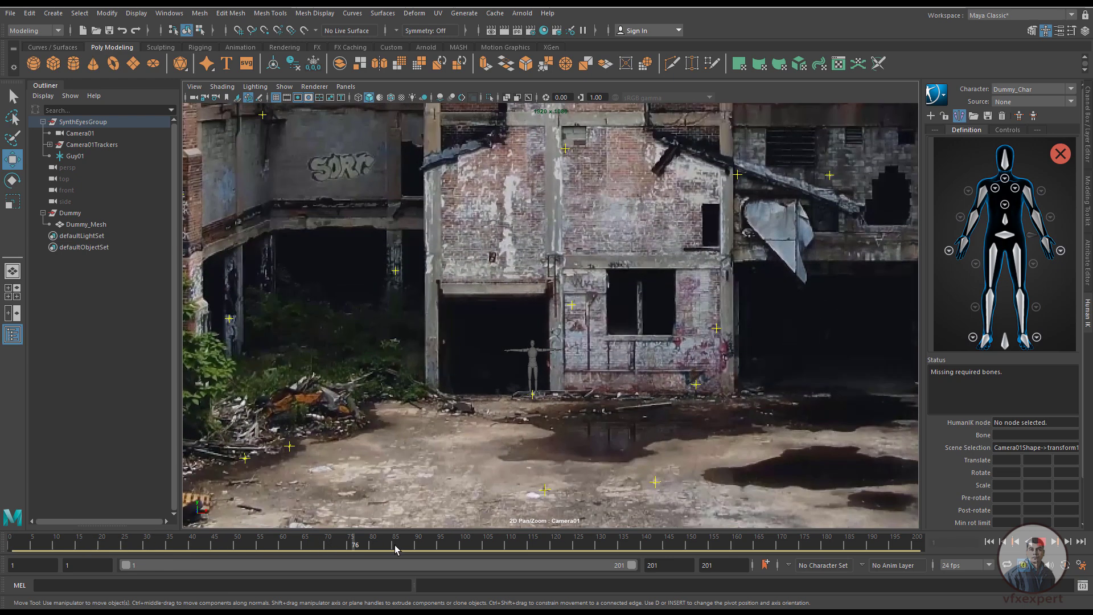
{"action": "key", "text": "alt+shift+v"}
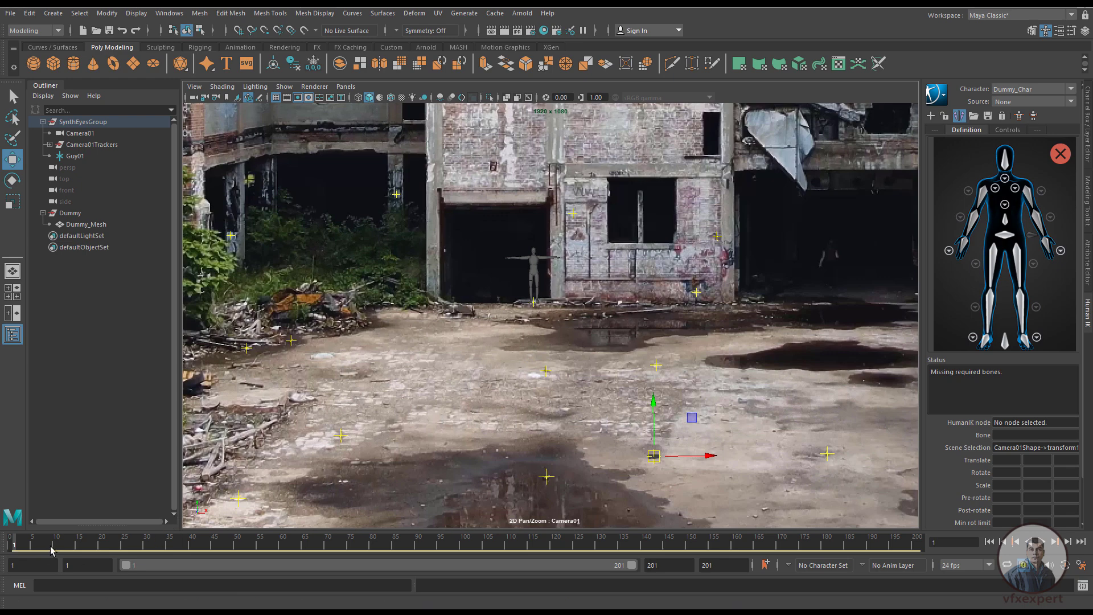
{"action": "left_click_drag", "start_coordinate": [55, 546], "coordinate": [646, 552]}
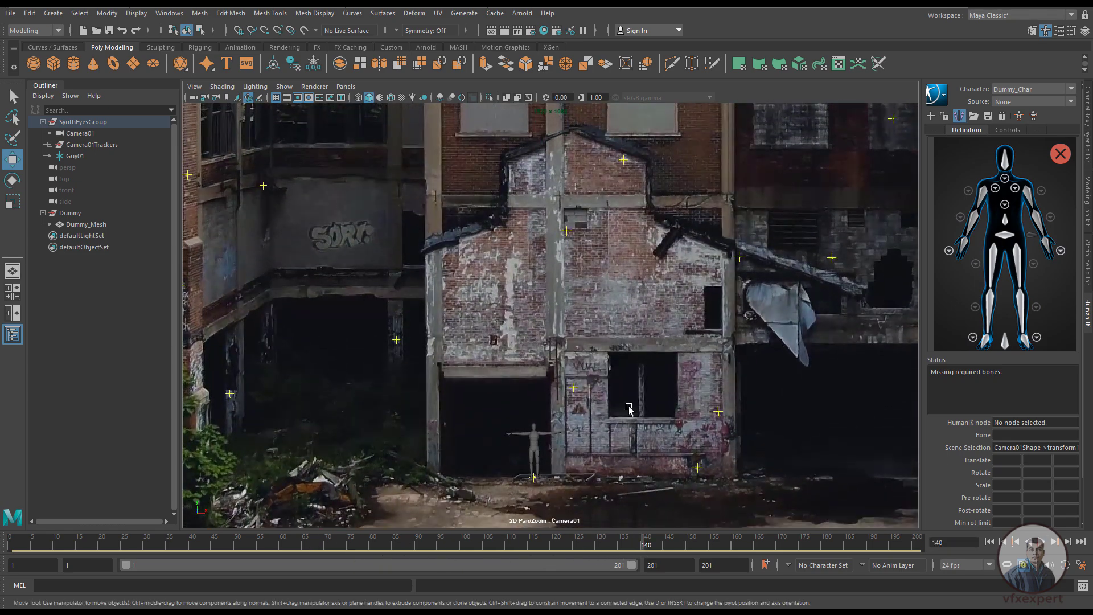
{"action": "left_click_drag", "start_coordinate": [710, 418], "coordinate": [419, 518]}
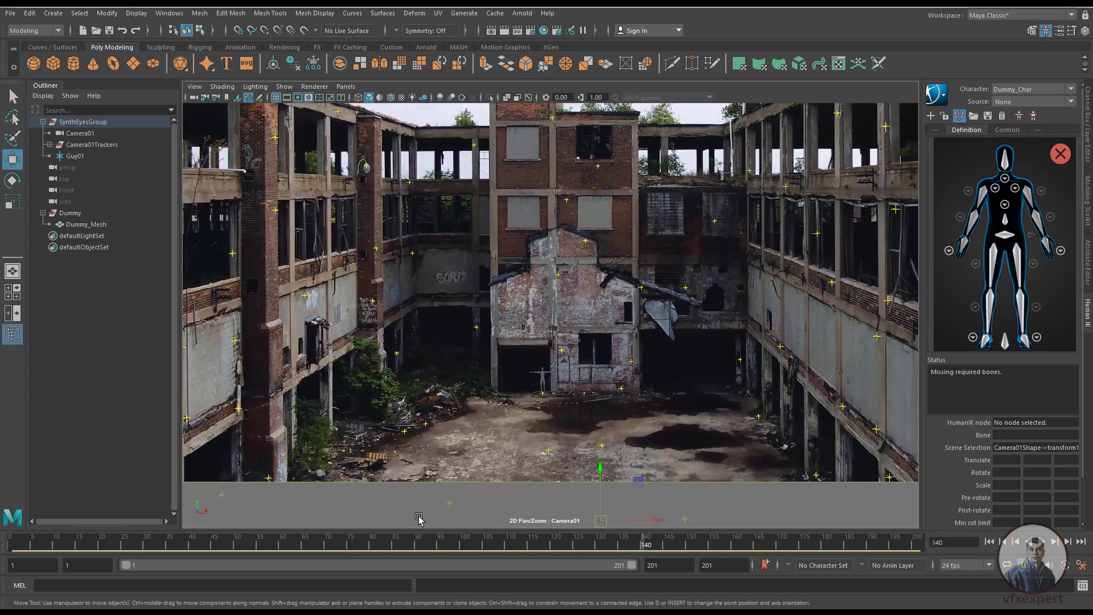
{"action": "key", "text": "alt+v"}
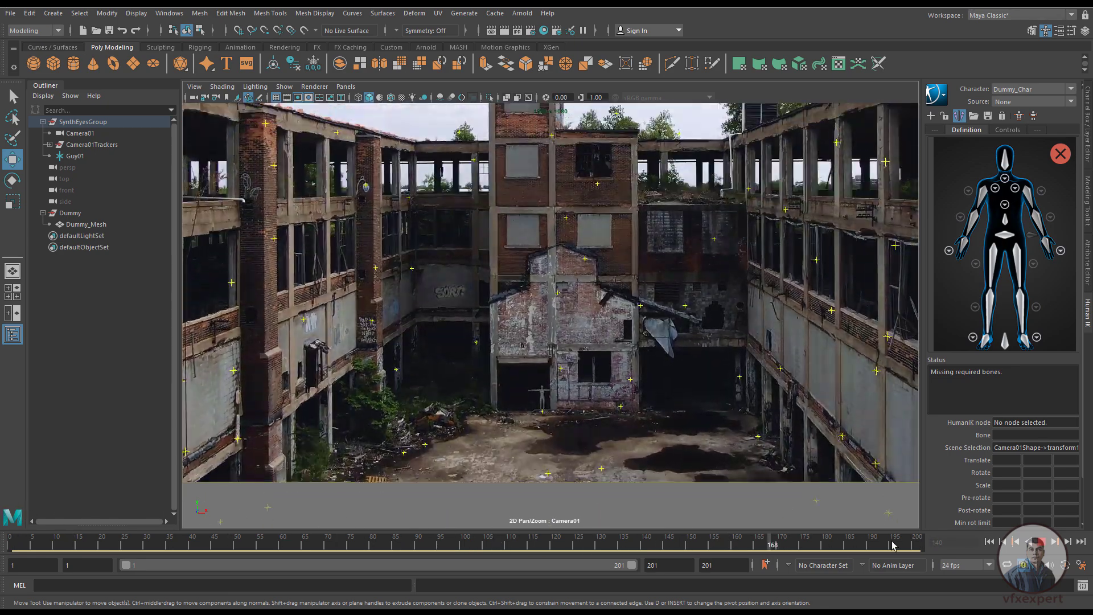
{"action": "key", "text": "alt+v"}
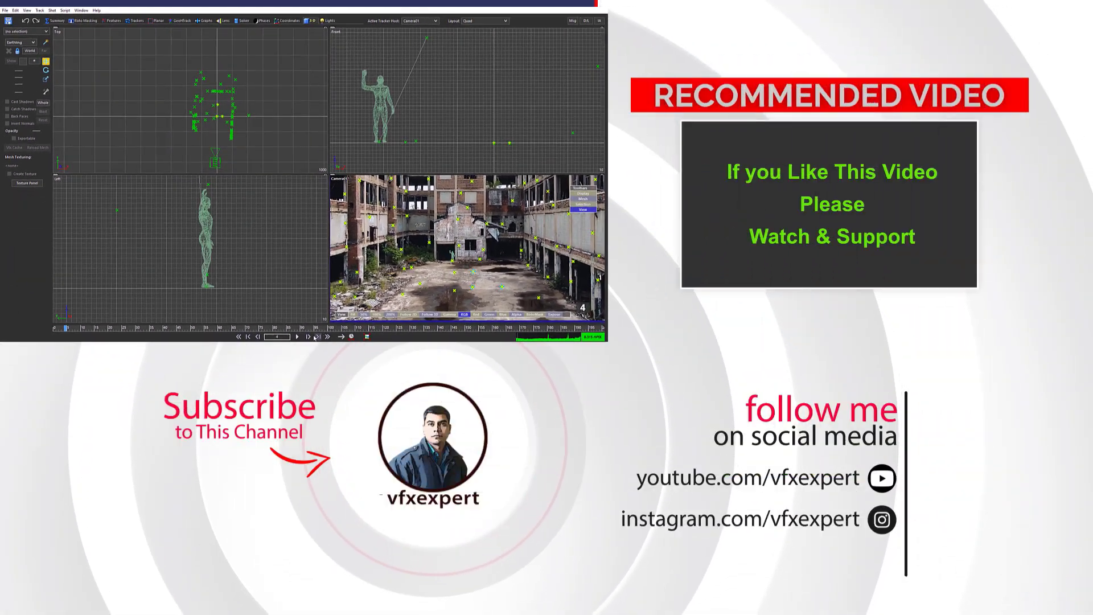
{"action": "left_click", "coordinate": [297, 337]}
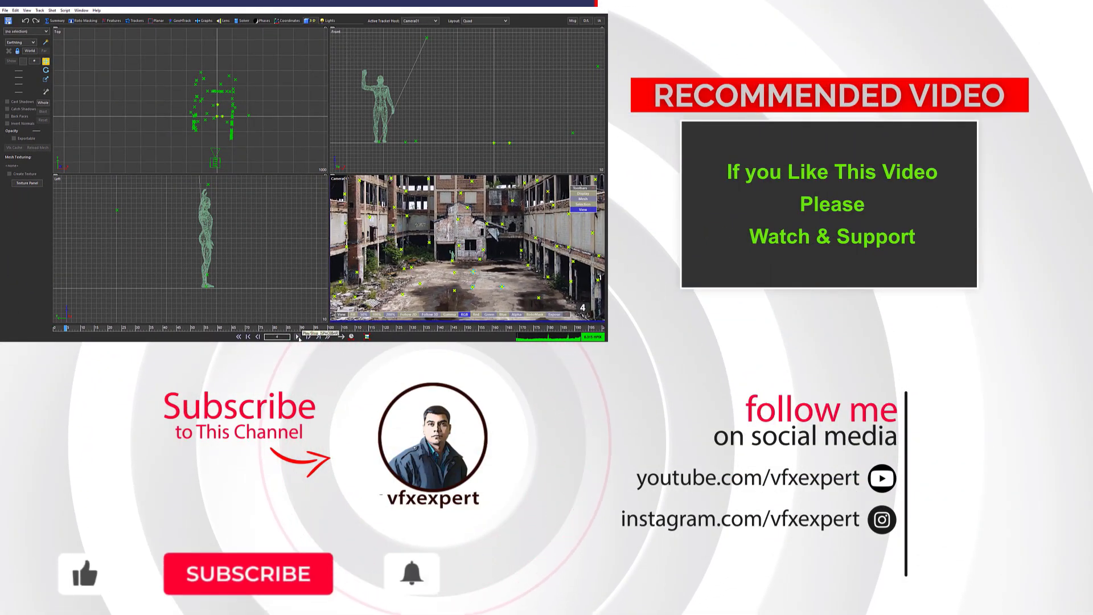